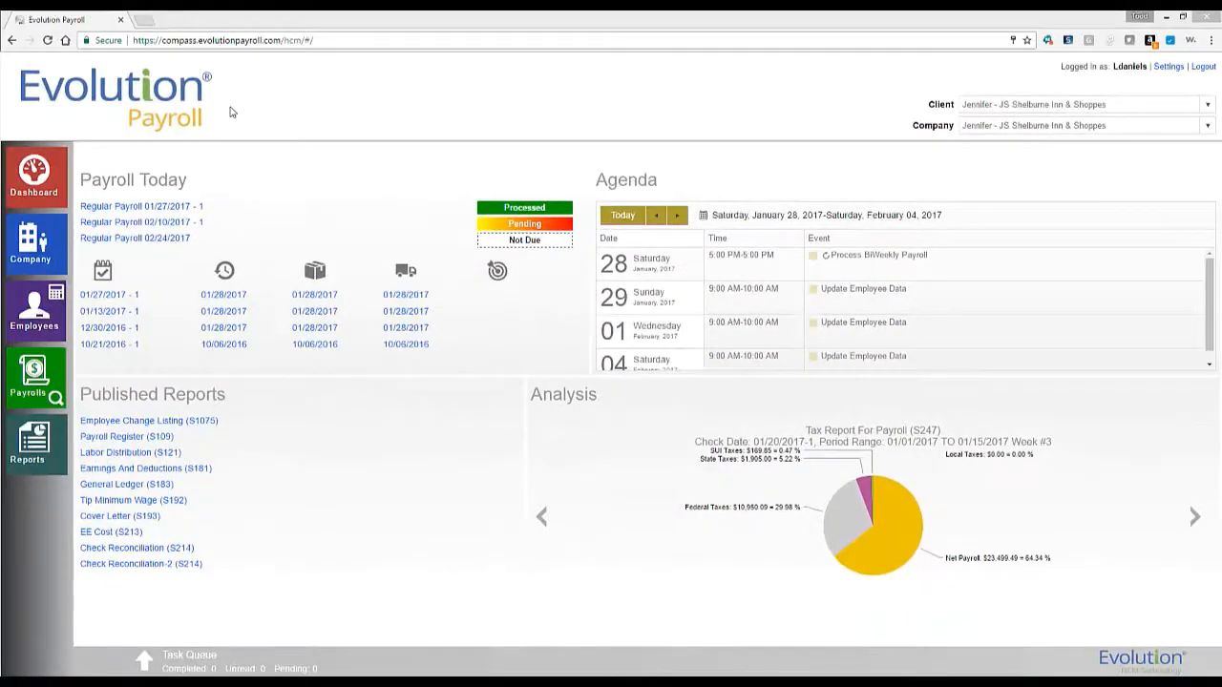
Open the full Agenda calendar, show business hours only, and begin a new event.
left_click(616, 191)
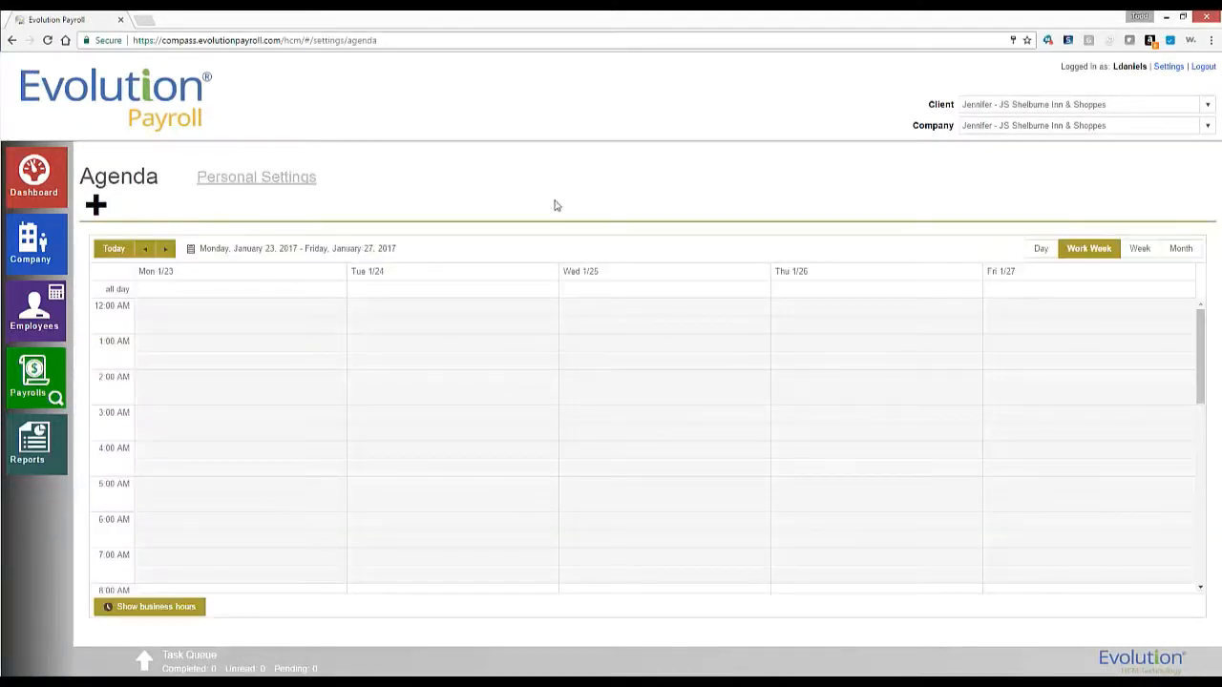
left_click(172, 612)
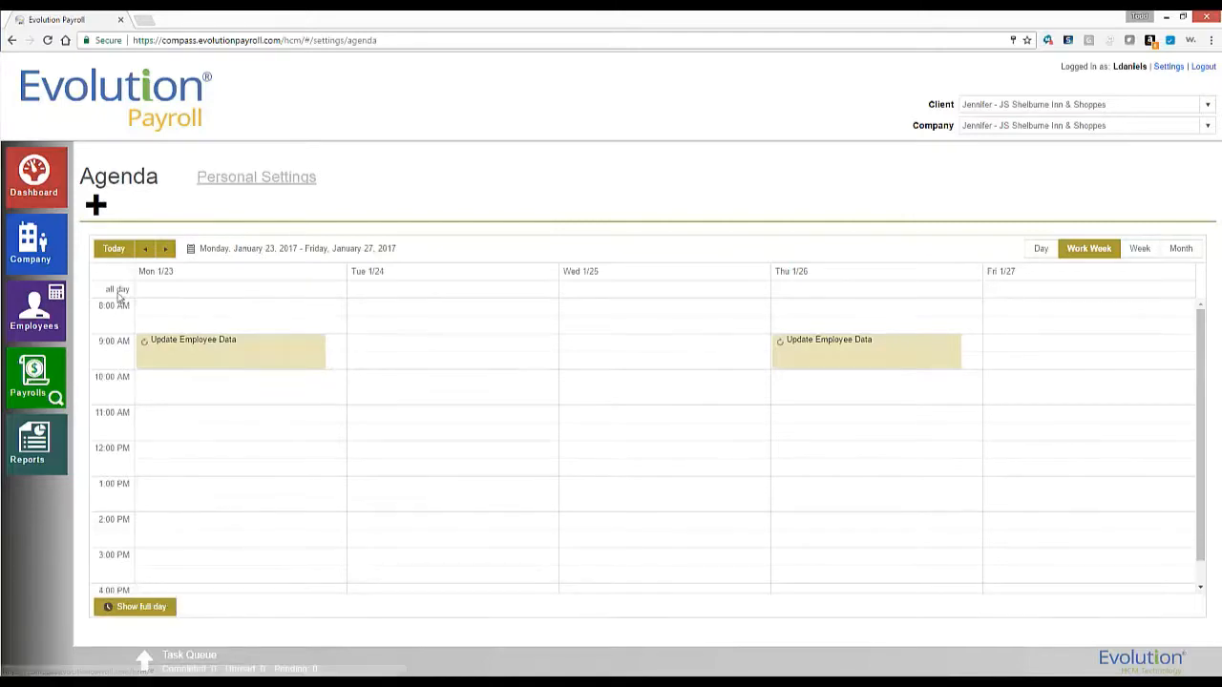
left_click(95, 206)
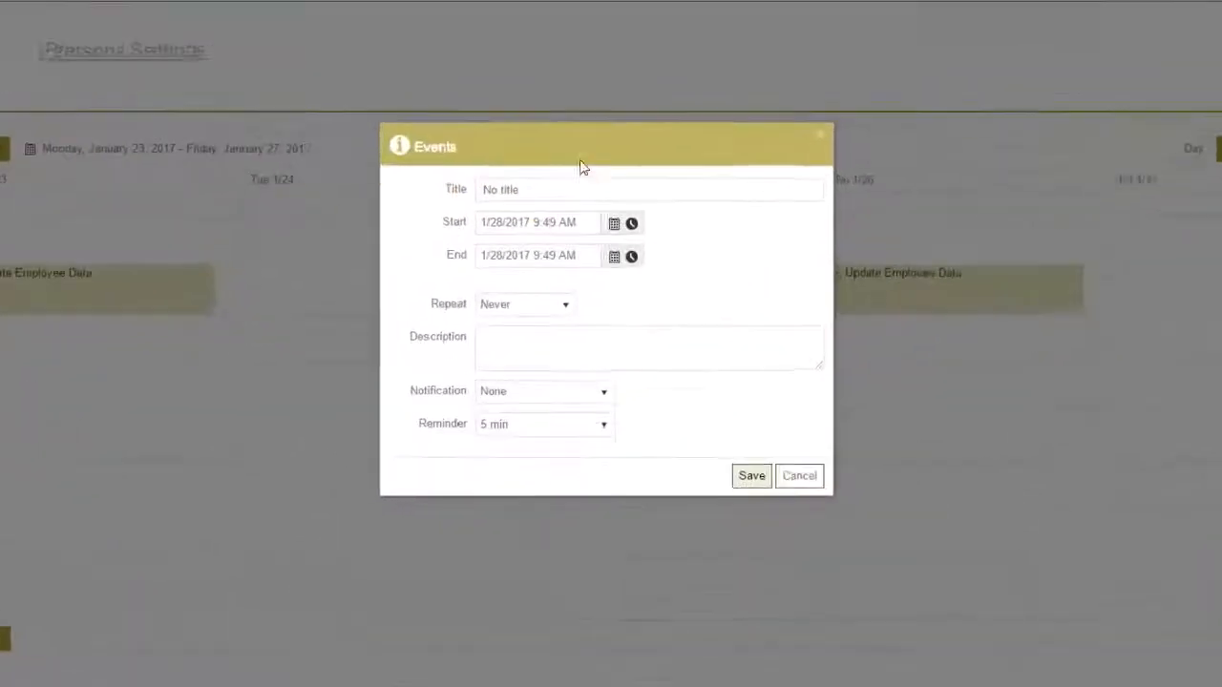
Title the event 'Payroll Review' starting 1/30/2017 at 11:00 AM.
left_click(626, 287)
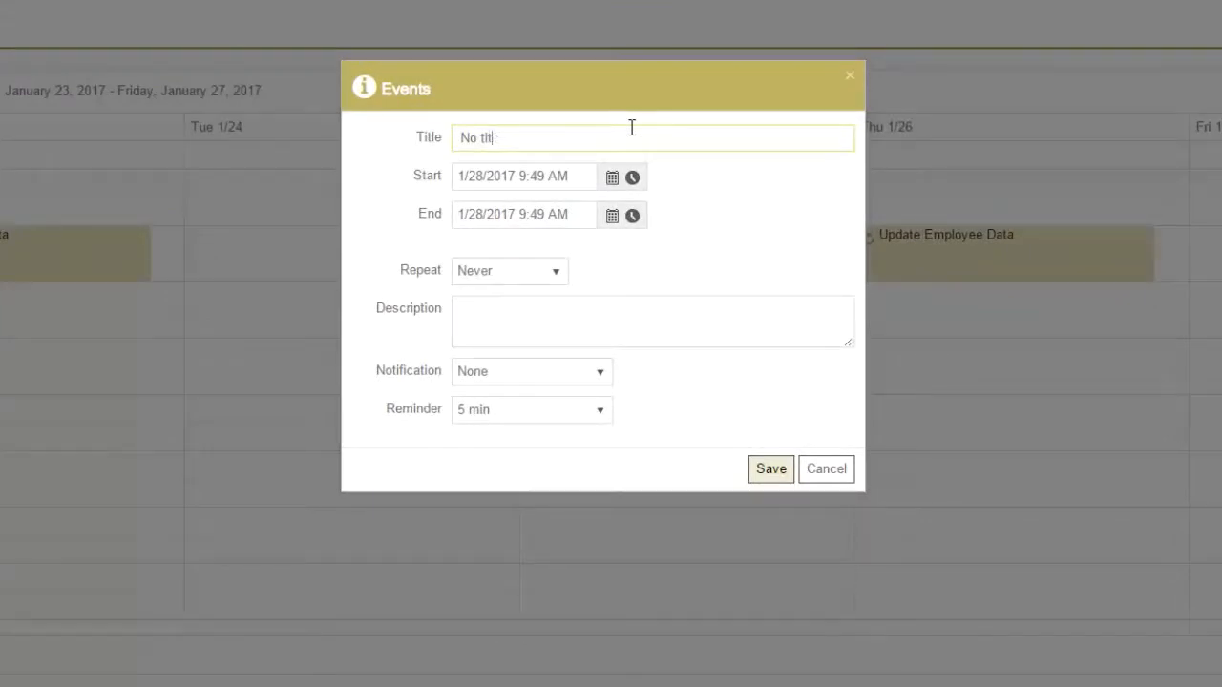
key("BackSpace")
key("BackSpace")
key("BackSpace")
key("BackSpace")
key("BackSpace")
key("BackSpace")
type("Payroll Review")
left_click(611, 180)
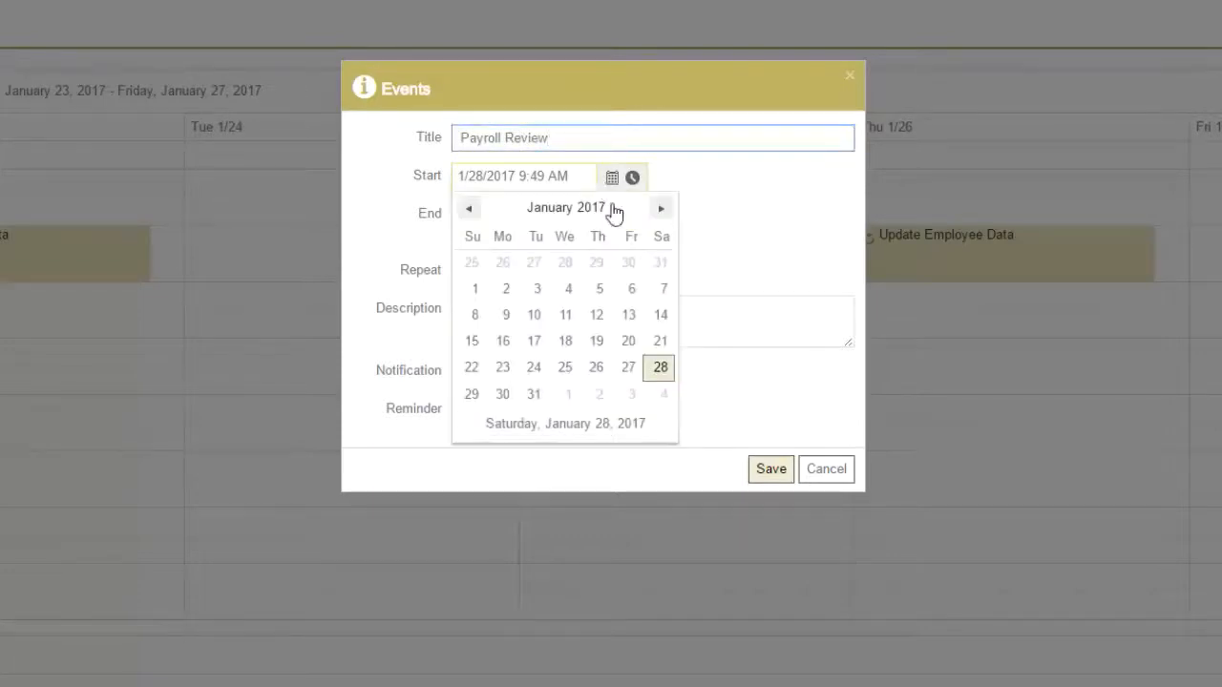
left_click(503, 394)
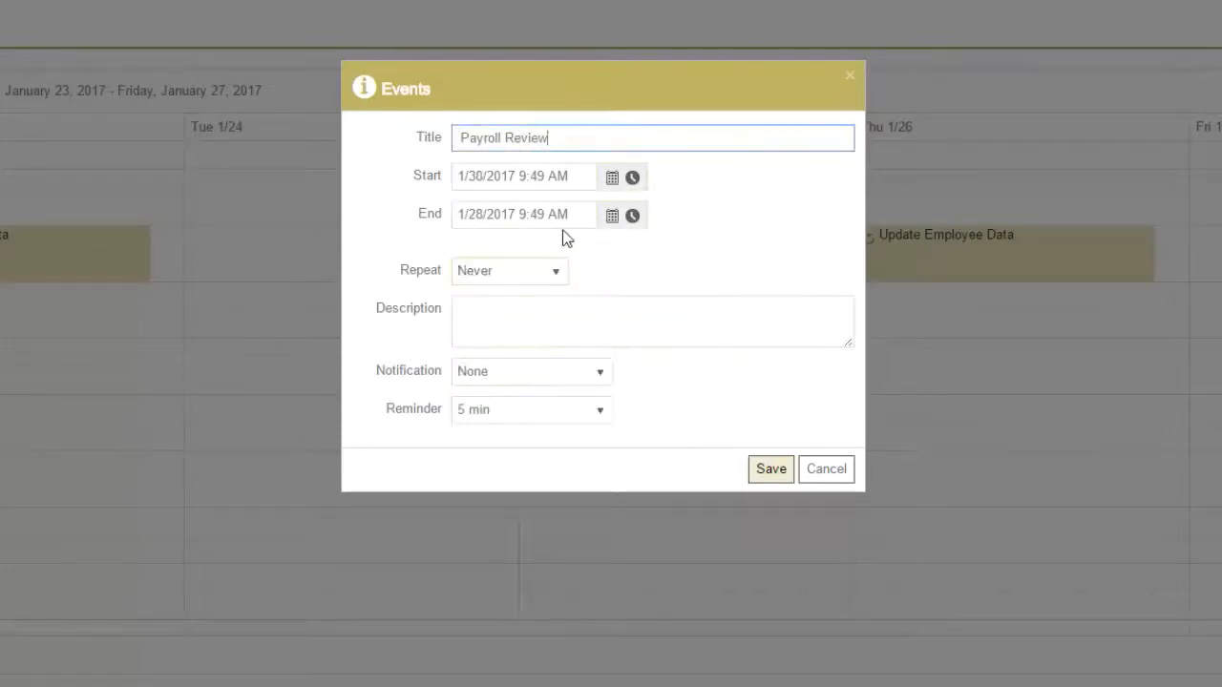
left_click(633, 179)
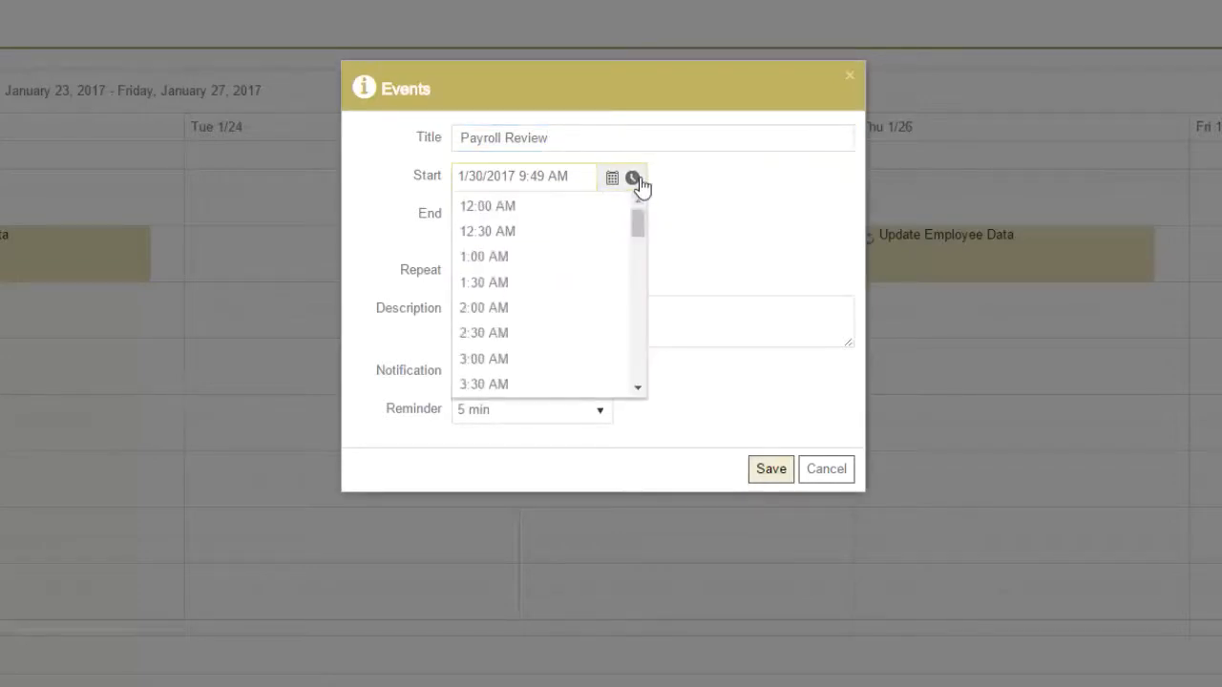
left_click_drag(639, 232, 636, 308)
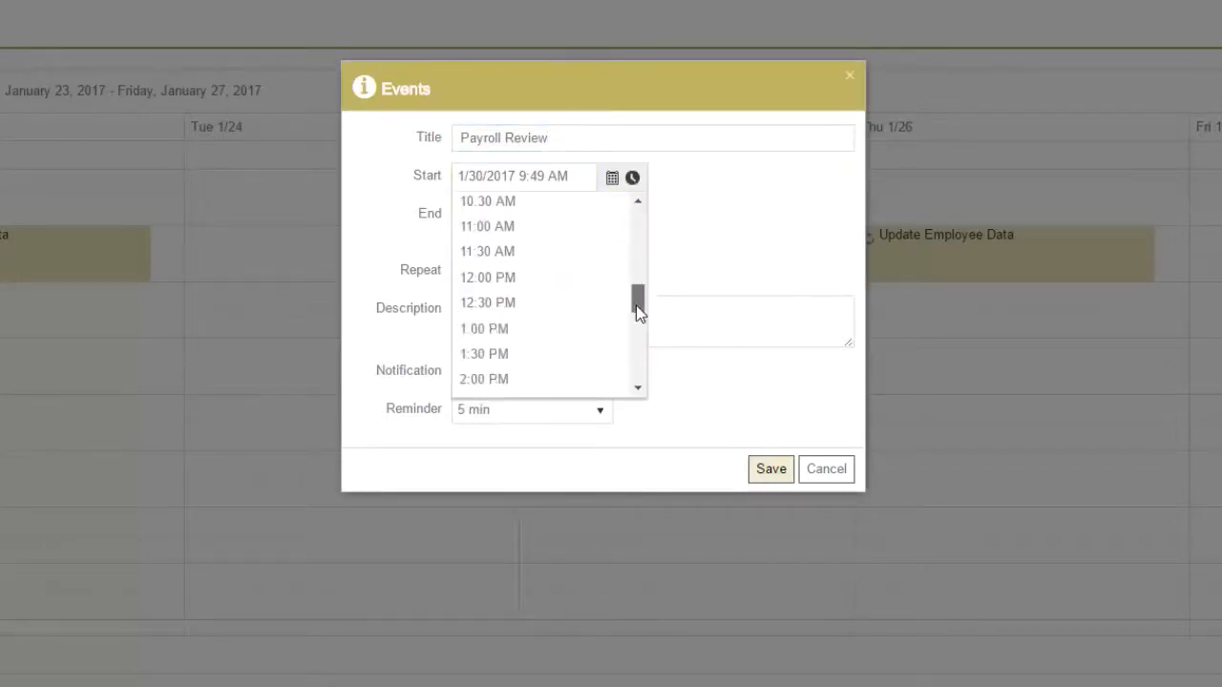
left_click(513, 229)
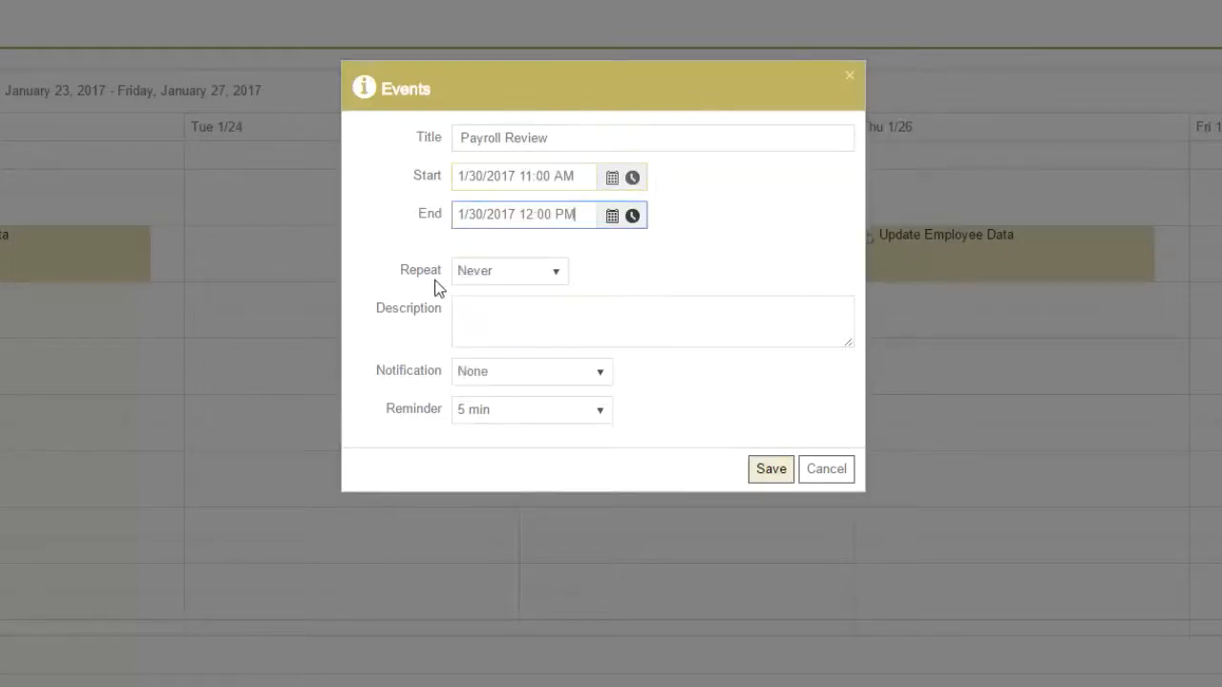
Make it repeat weekly on Mondays only, not Saturdays, and save the event.
left_click(539, 277)
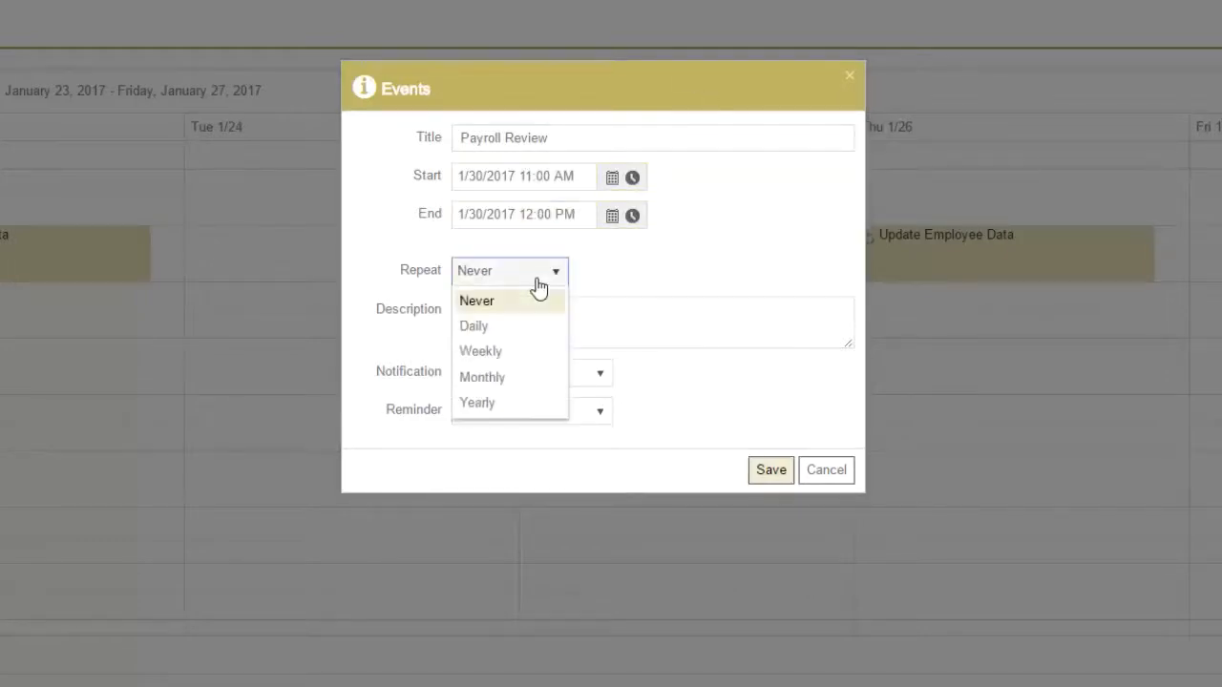
left_click(515, 355)
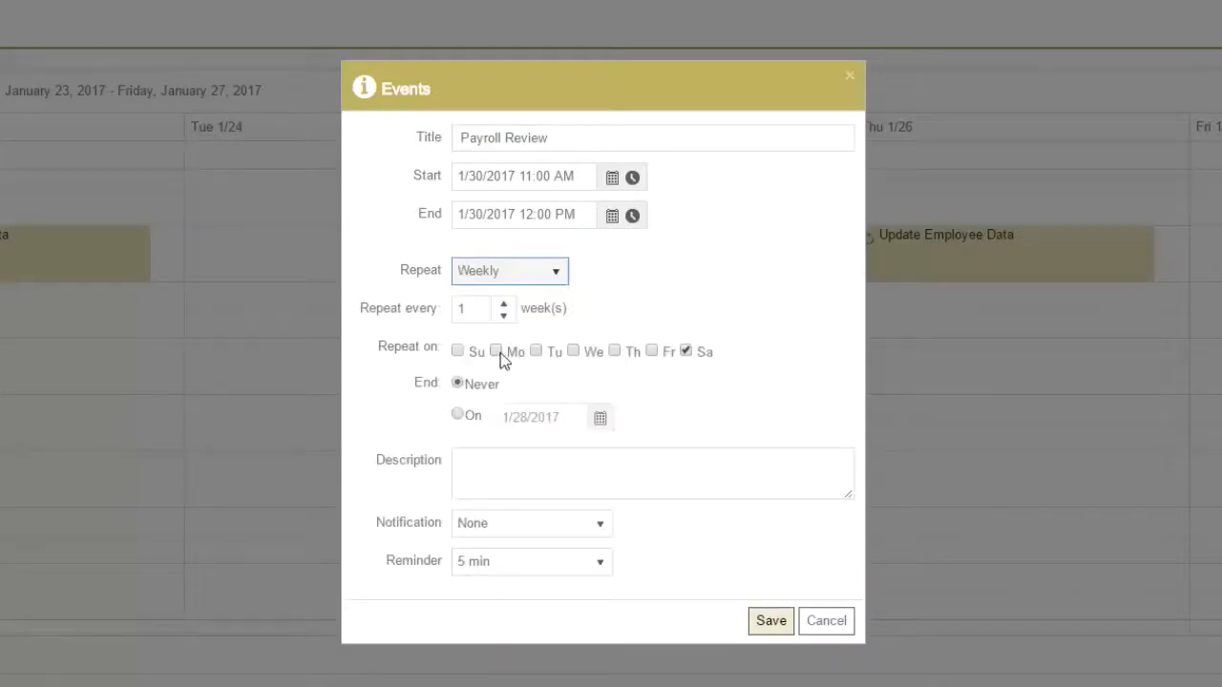
left_click(497, 351)
left_click(685, 352)
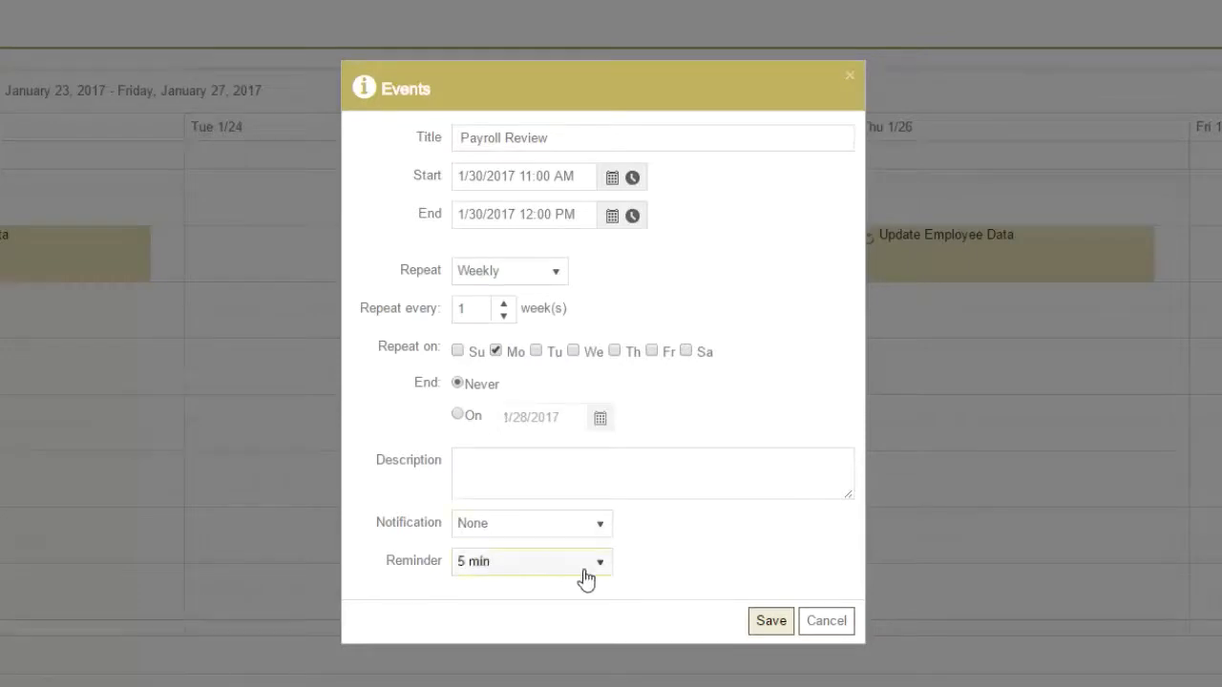
left_click(758, 622)
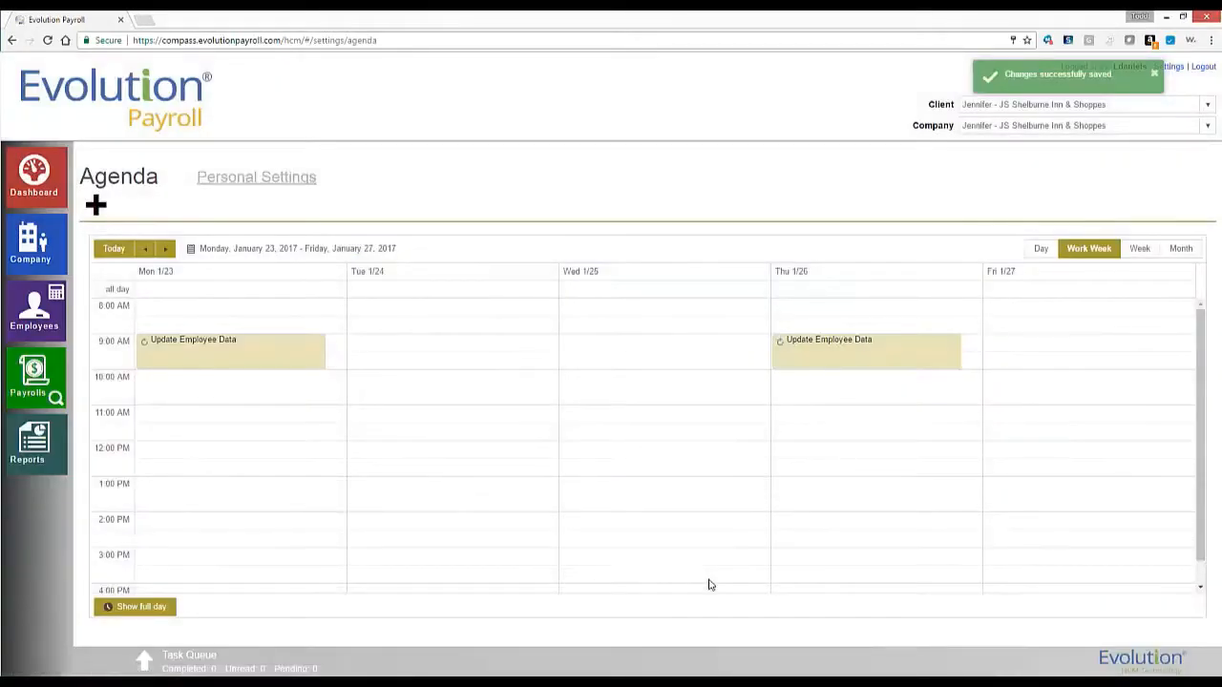
Go to the Dashboard and flip the Analysis chart to Cover Letter and back to the tax pie.
left_click(46, 196)
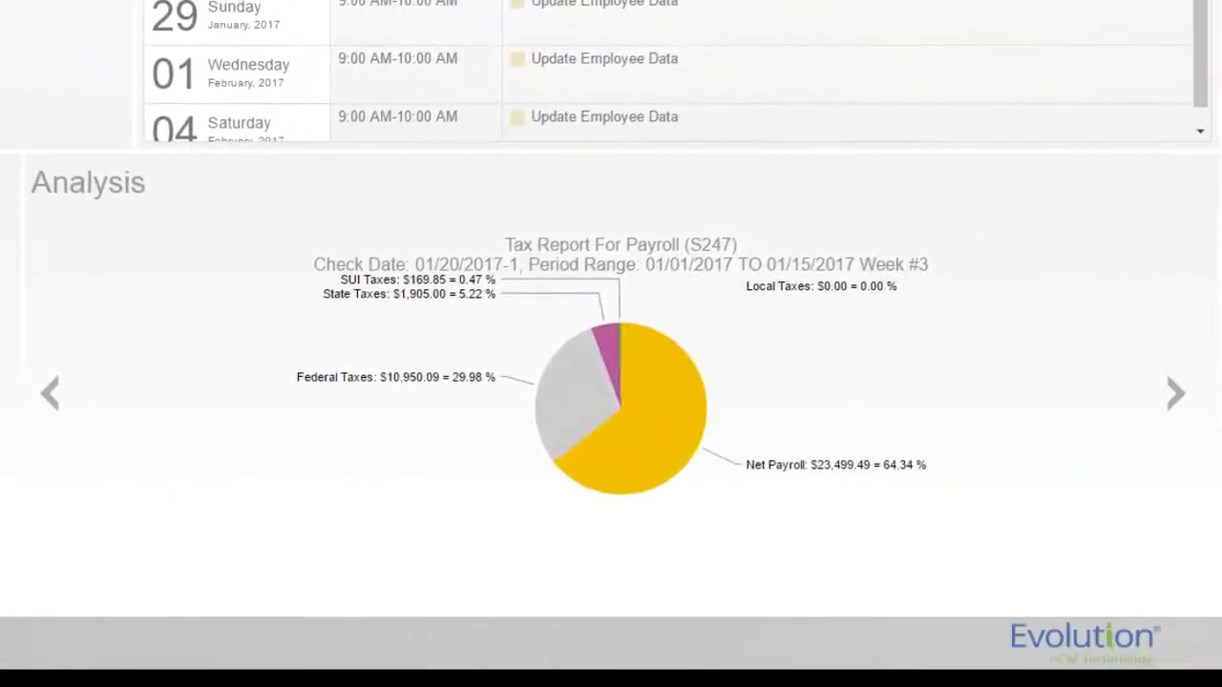
left_click(88, 408)
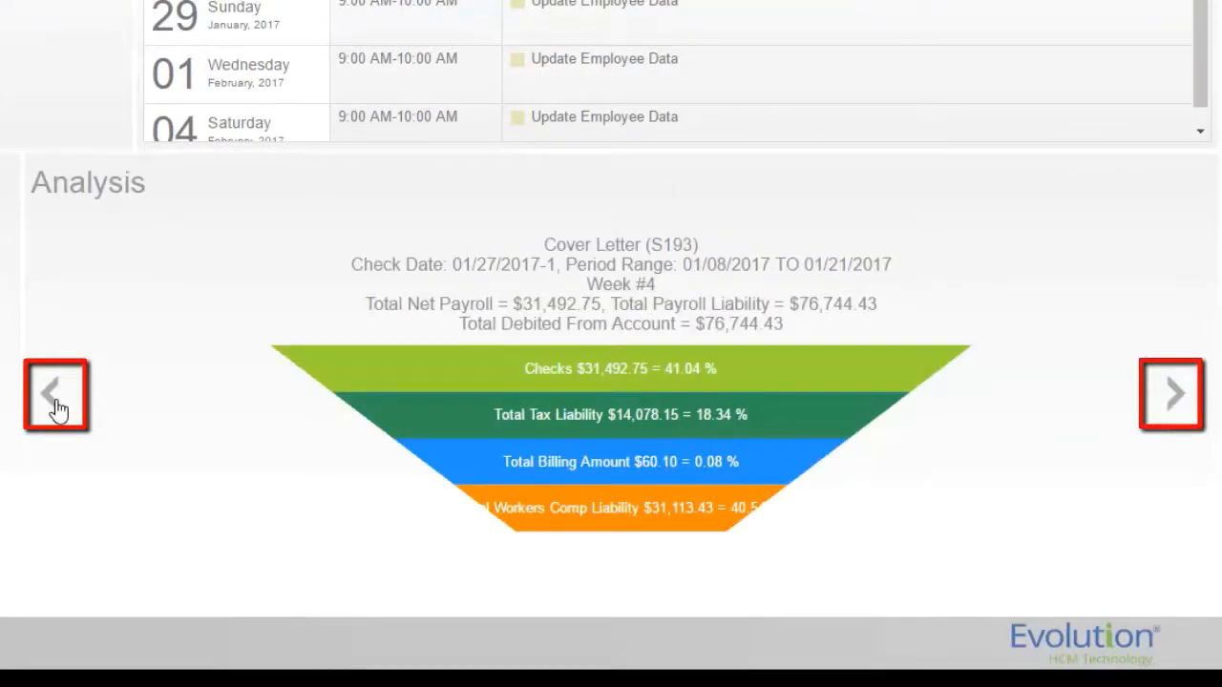
left_click(55, 405)
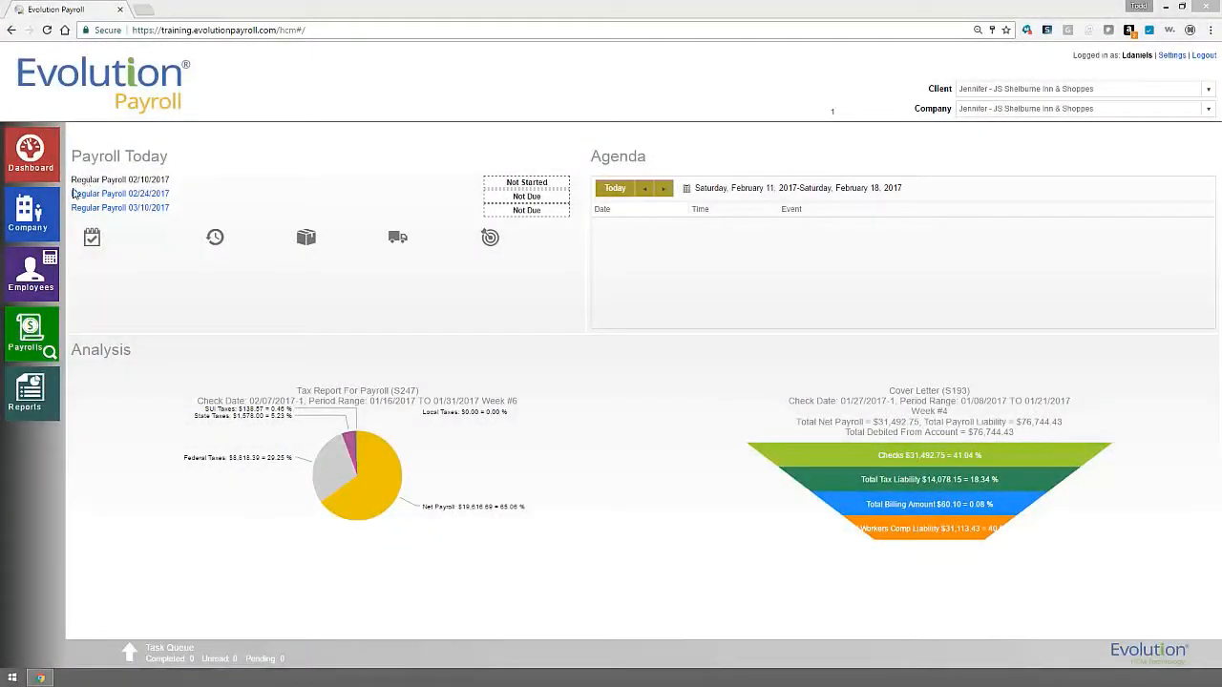
Open the Company section's Basics page with name, address and bank details.
left_click(45, 213)
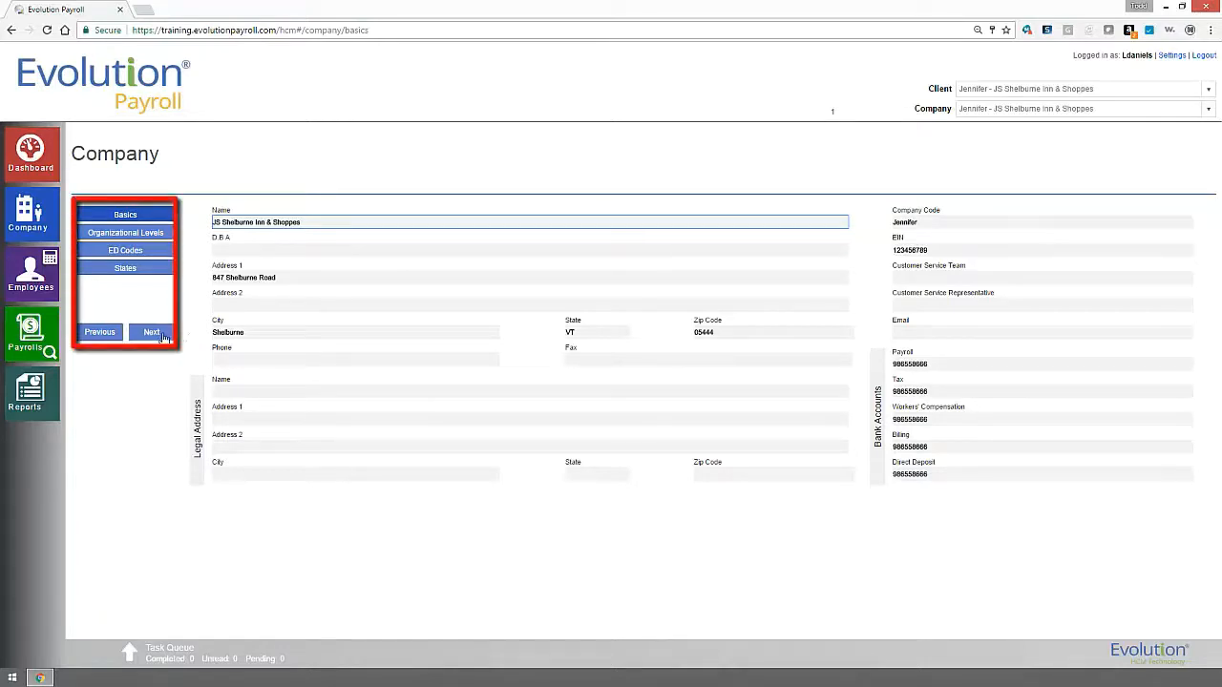
View Organizational Levels, expanding Shelburne Farm And Dairy, Animal Care, Shelburne Inn and Restaurant.
left_click(165, 336)
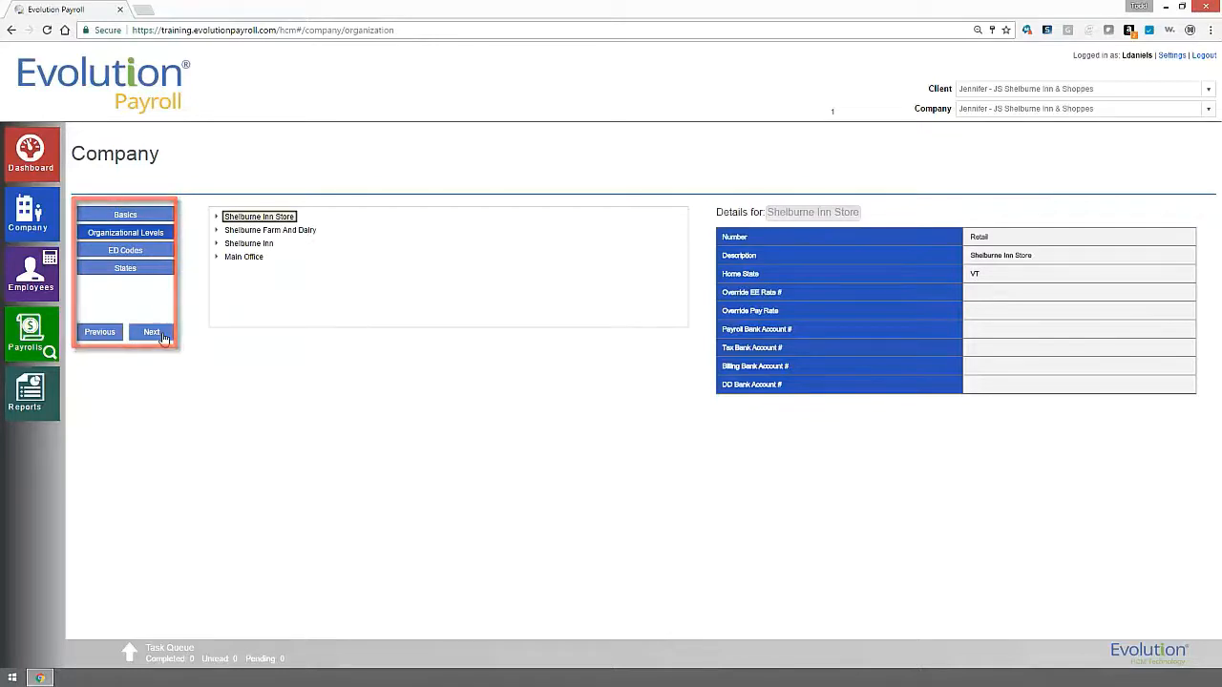
left_click(215, 231)
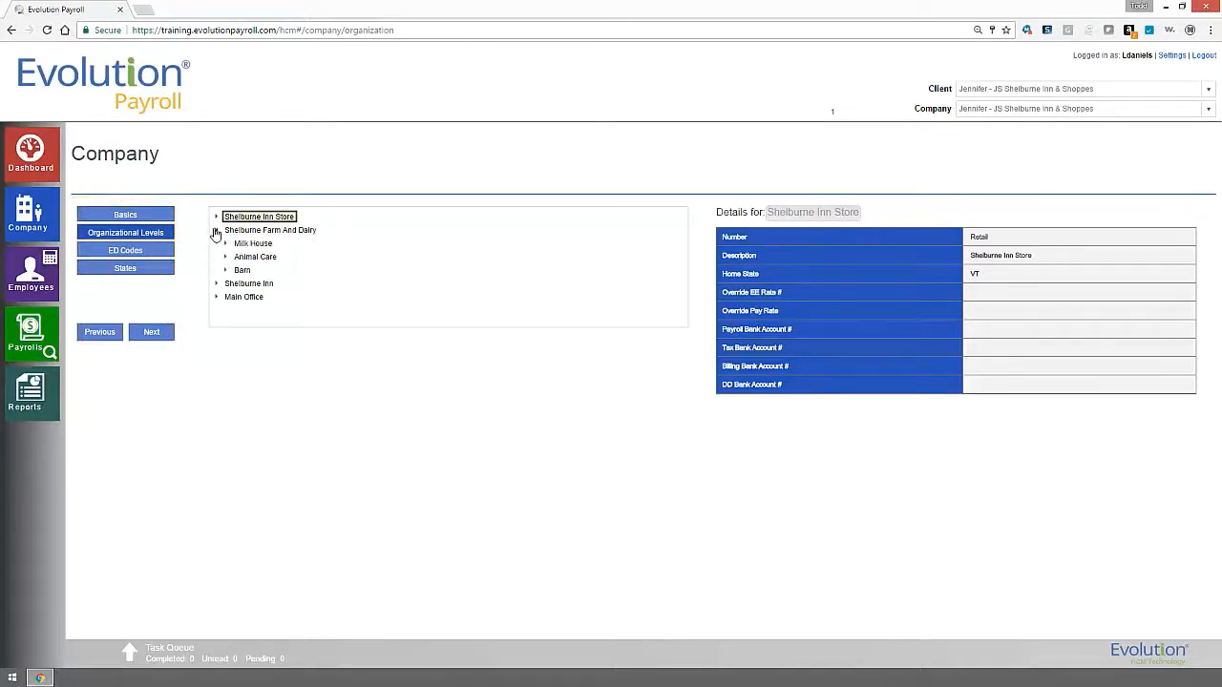
left_click(225, 257)
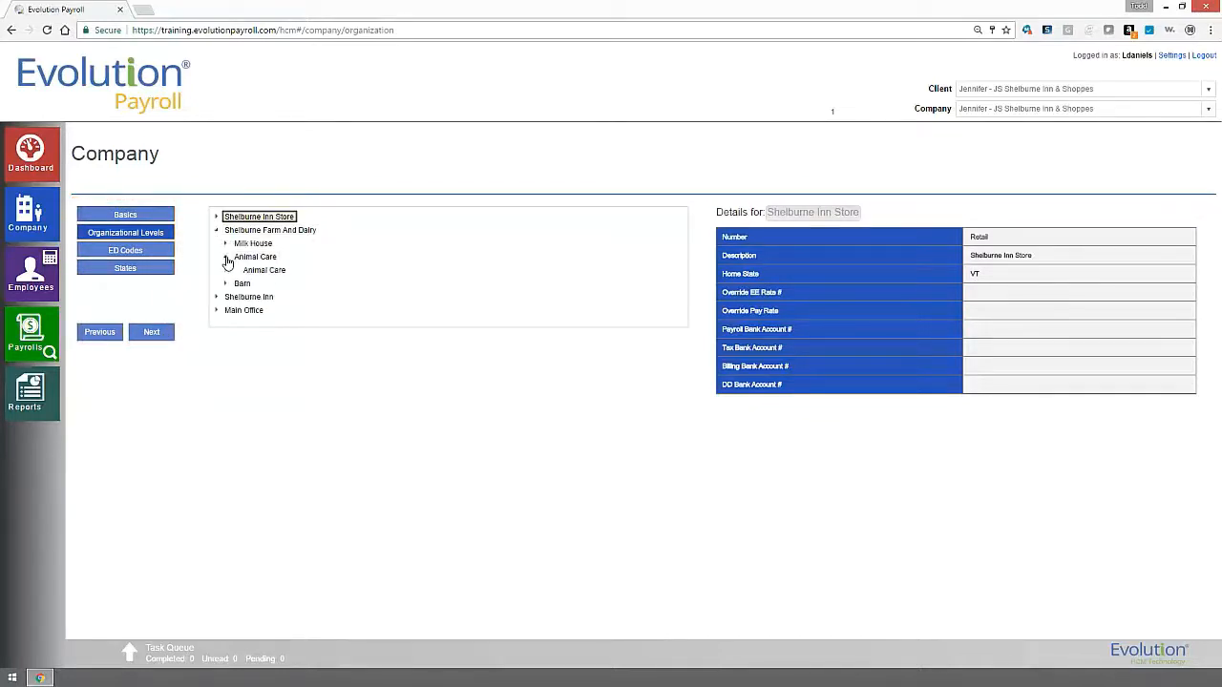
left_click(215, 297)
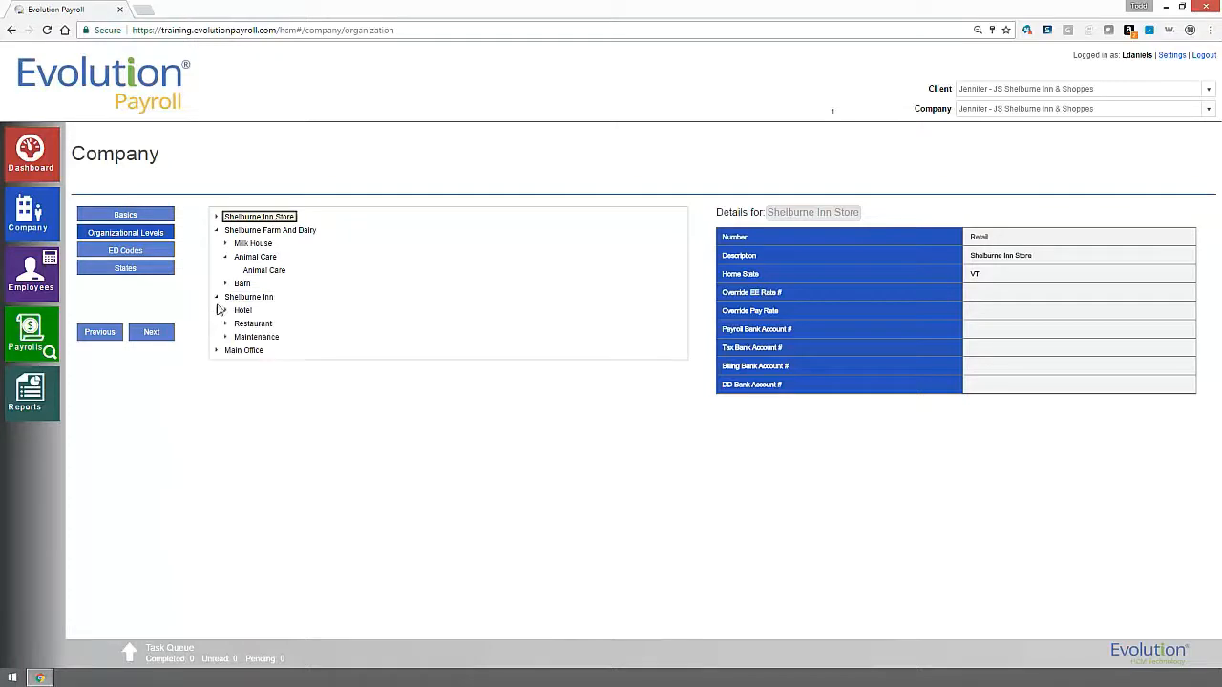
left_click(226, 324)
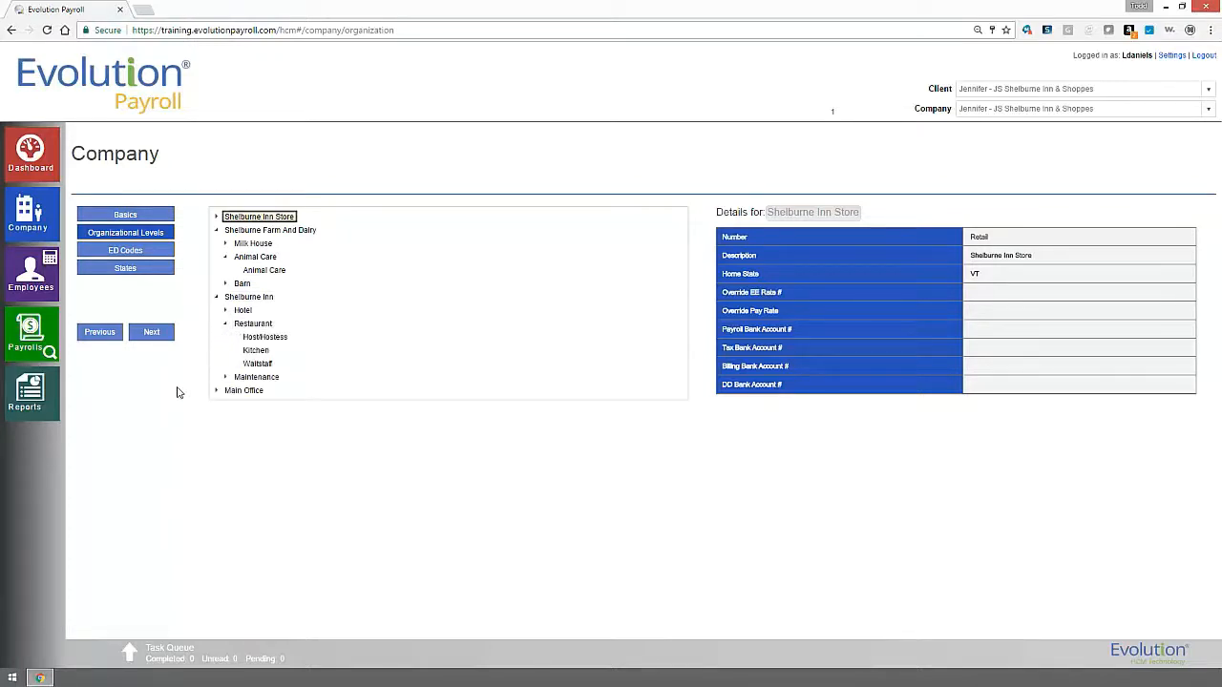
Scroll through the 37 ED codes, then continue to the States page.
left_click(151, 334)
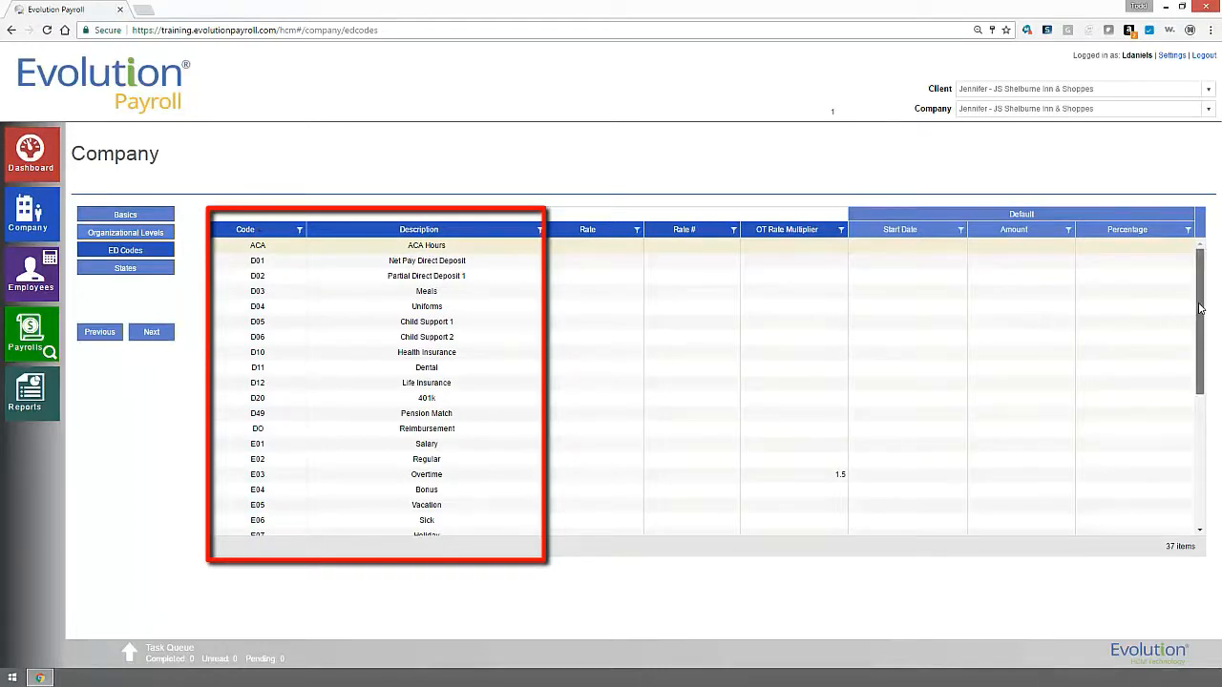
left_click_drag(1198, 311, 1179, 463)
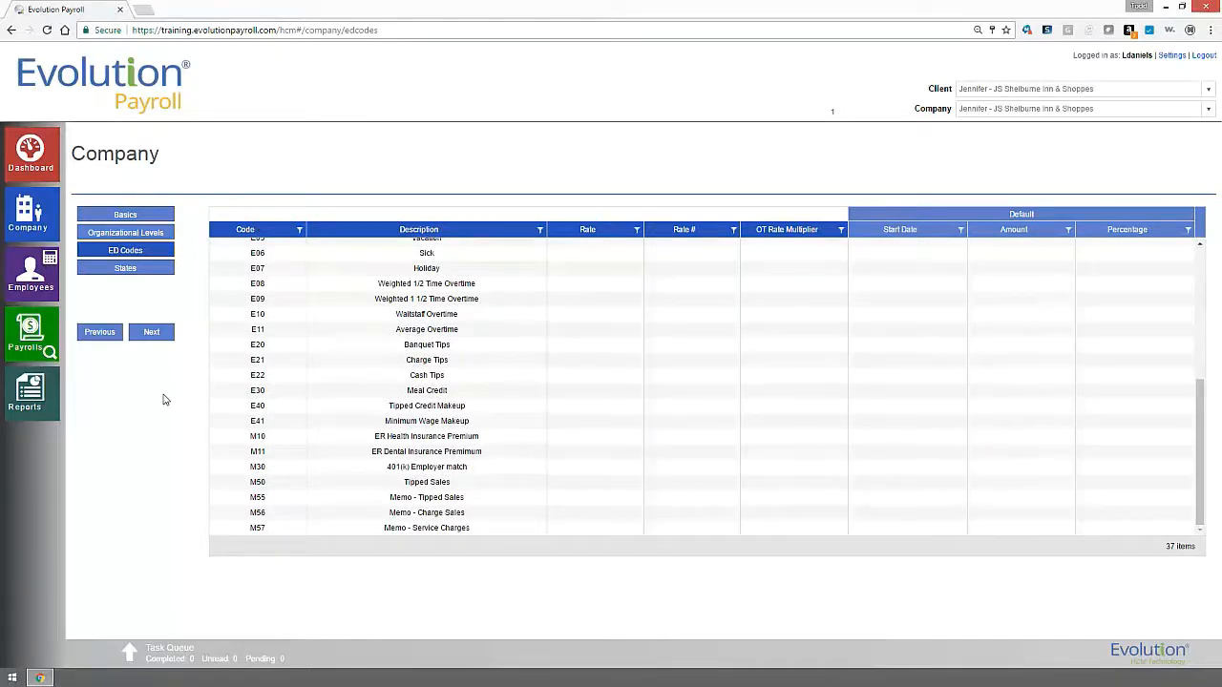
left_click(157, 340)
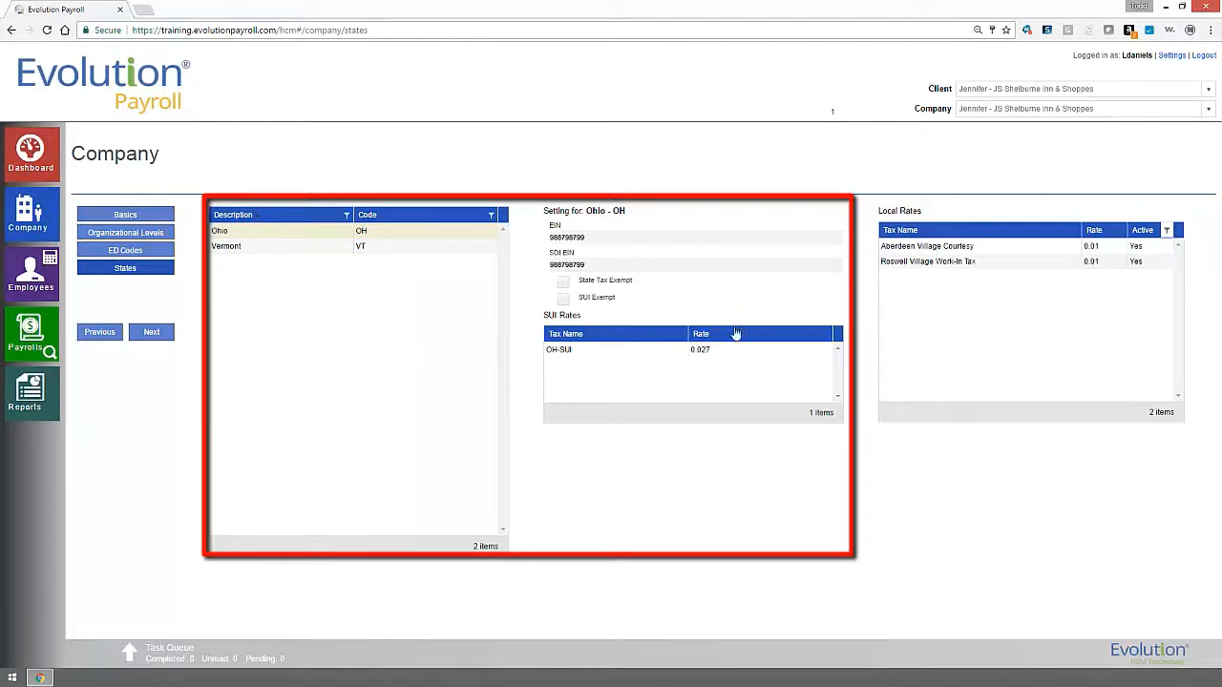
Select the Vermont and then Ohio rows to view their tax IDs and SUI rates.
left_click(371, 246)
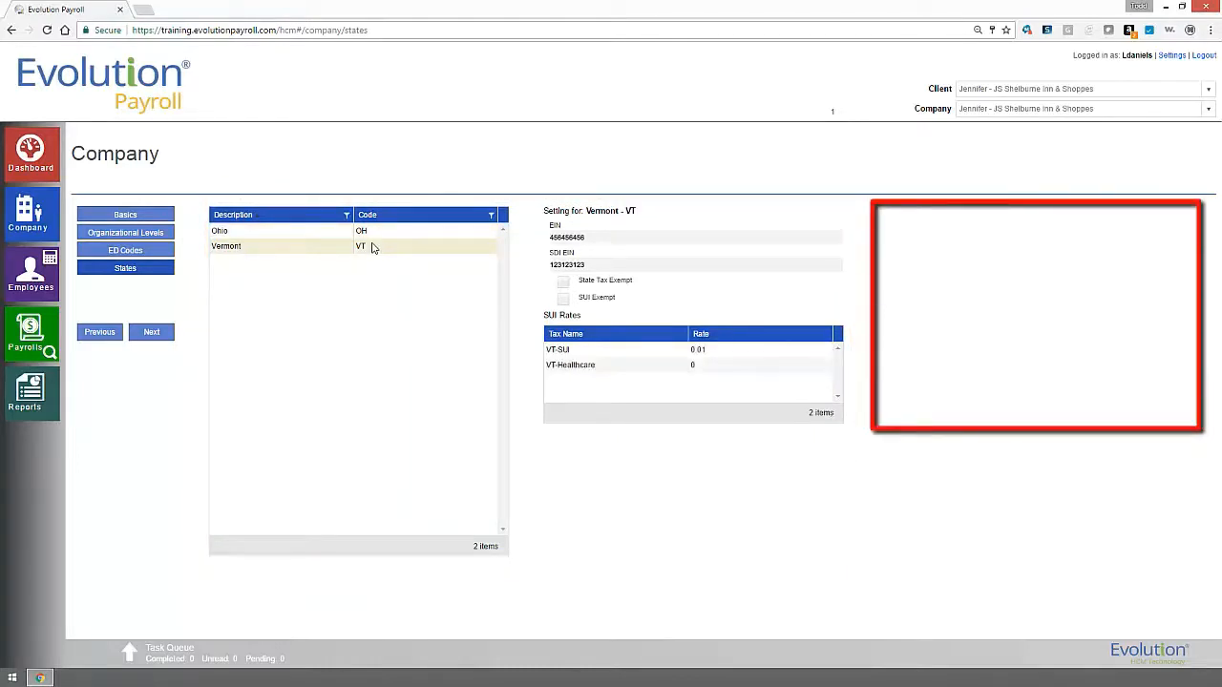
left_click(373, 233)
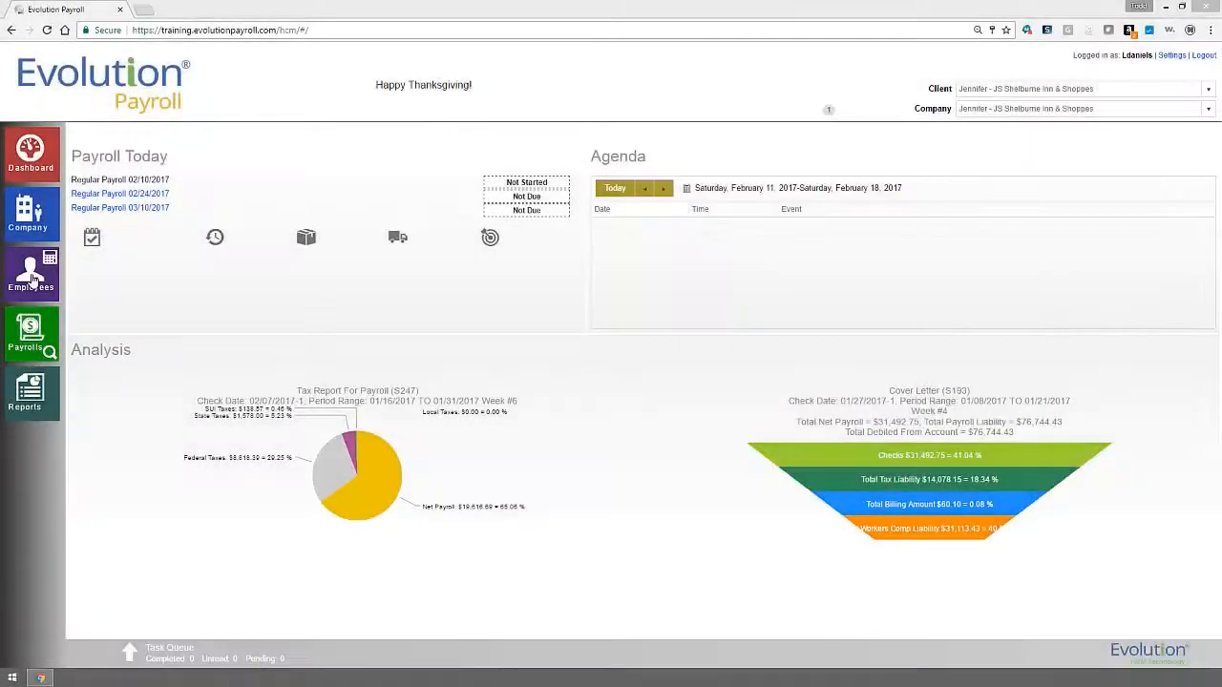
Open Employees to show the first employee's Personal record from the 83-employee list.
left_click(33, 278)
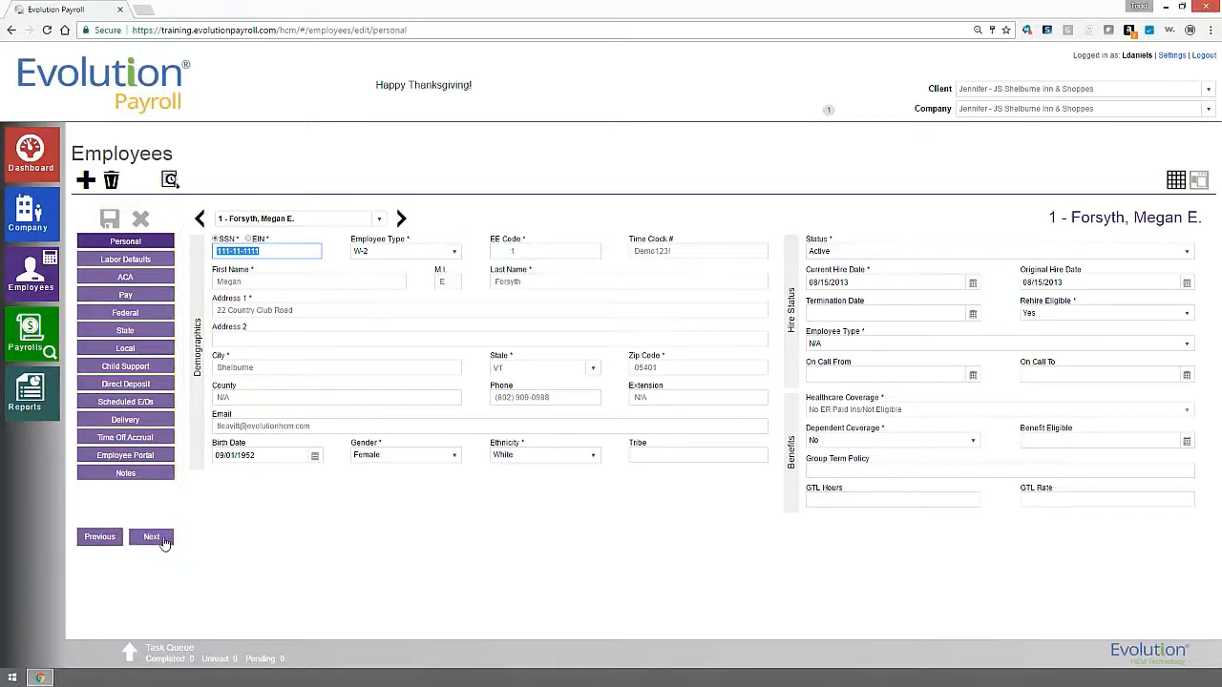
Page through the employee's labor defaults, ACA details, ACA coverage history and pay details.
left_click(162, 540)
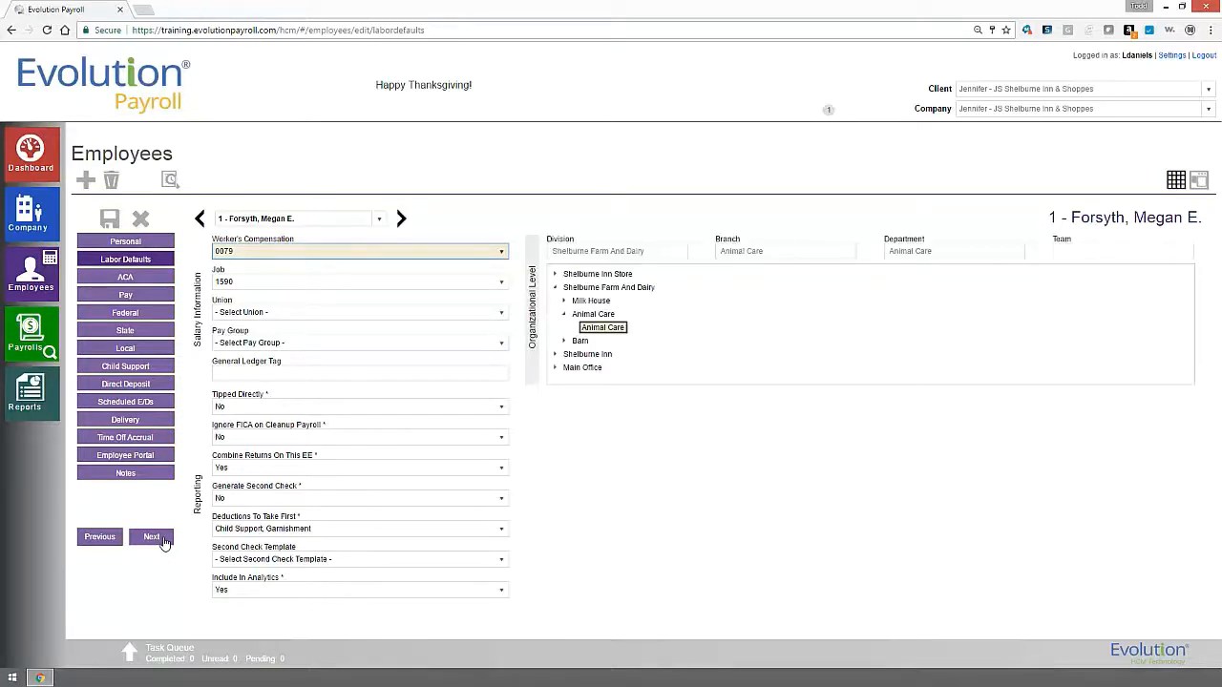
left_click(164, 540)
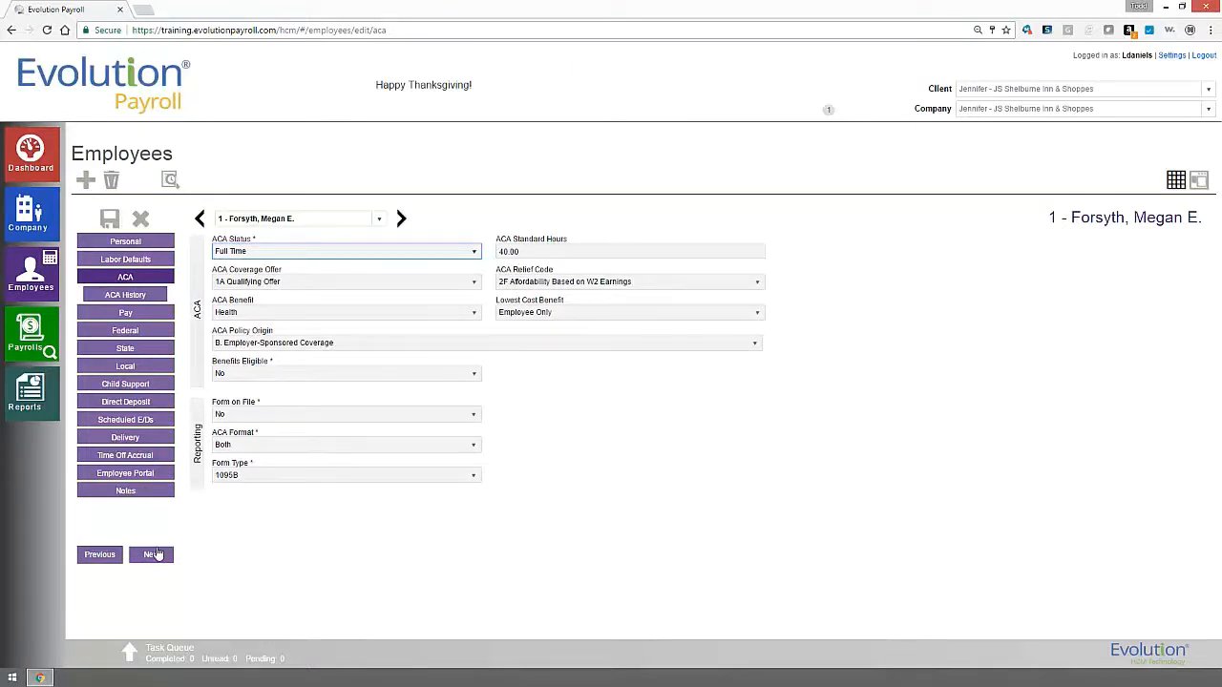
left_click(156, 553)
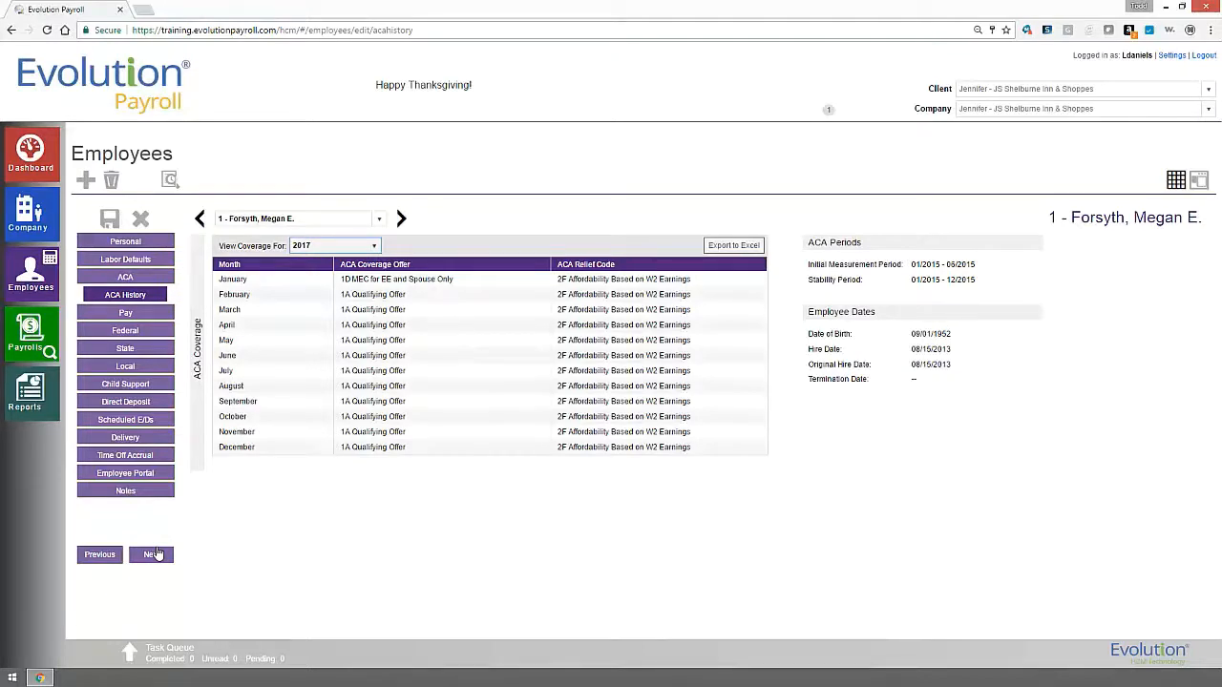
left_click(155, 553)
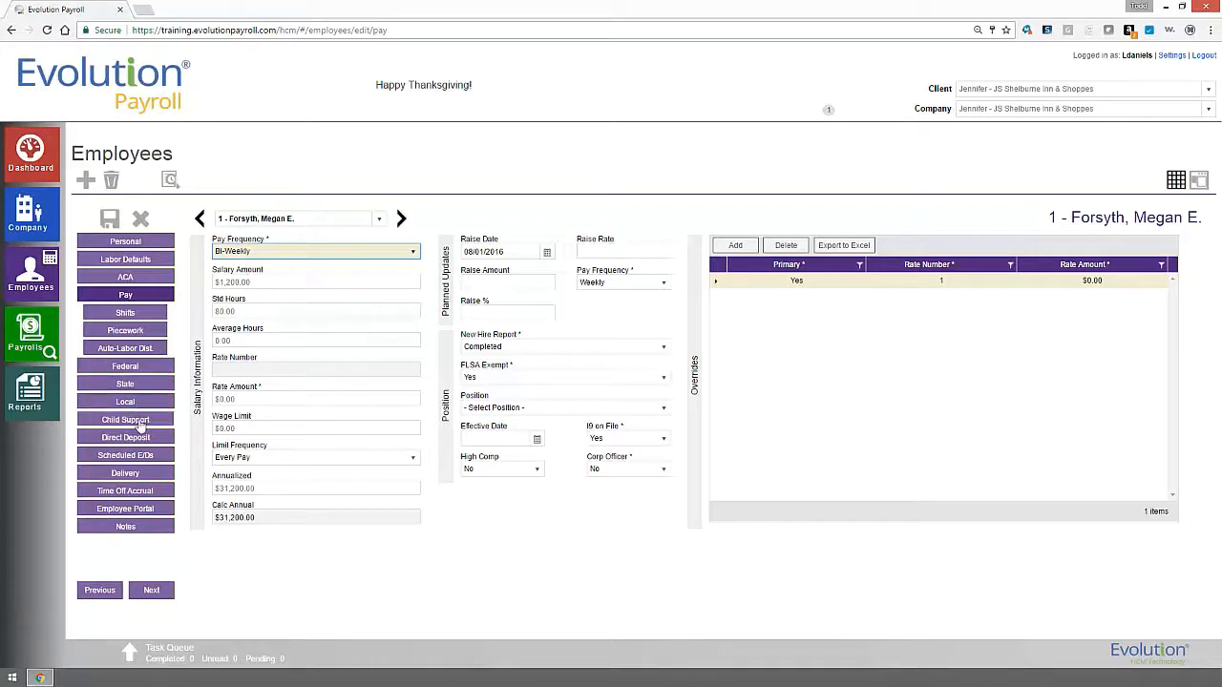
View Federal, Child Support, Direct Deposit, Time Off Accrual and Employee Portal sections.
left_click(131, 367)
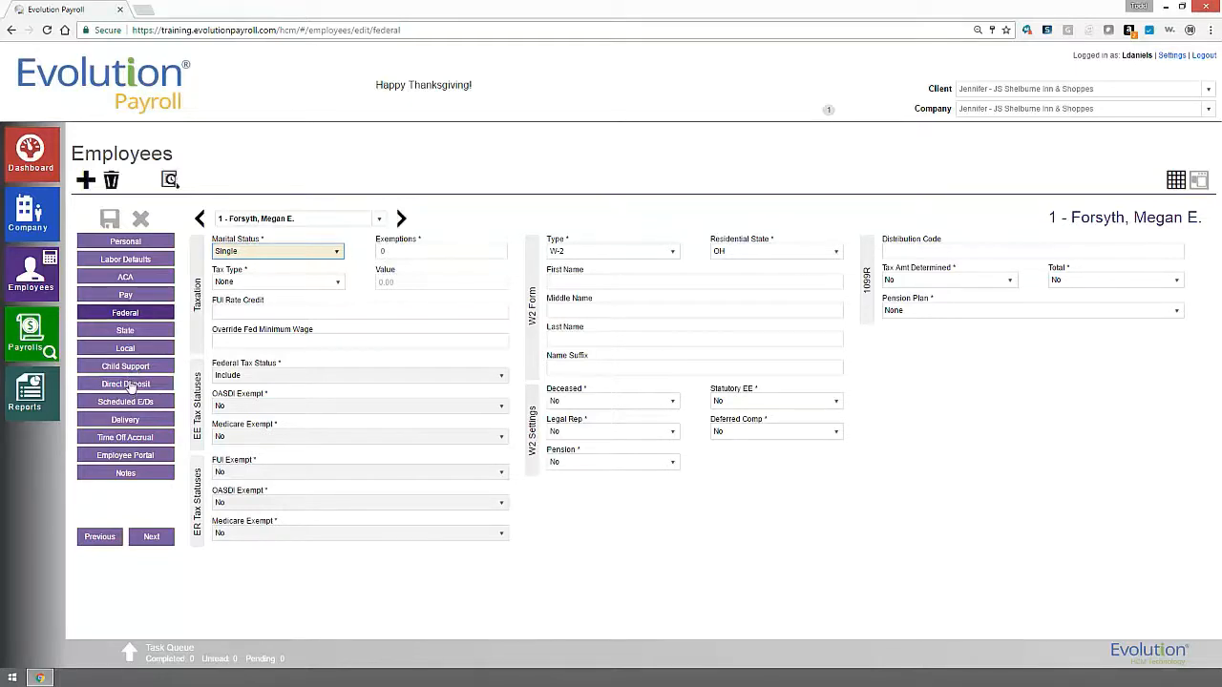
left_click(127, 366)
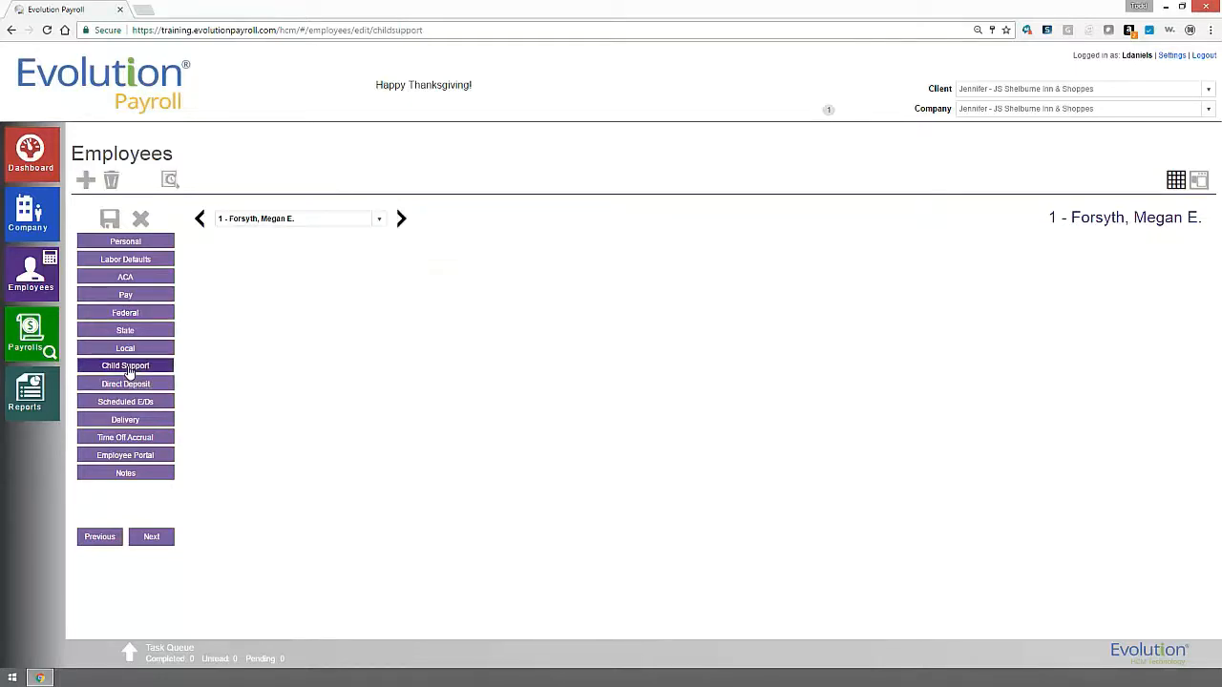
left_click(126, 384)
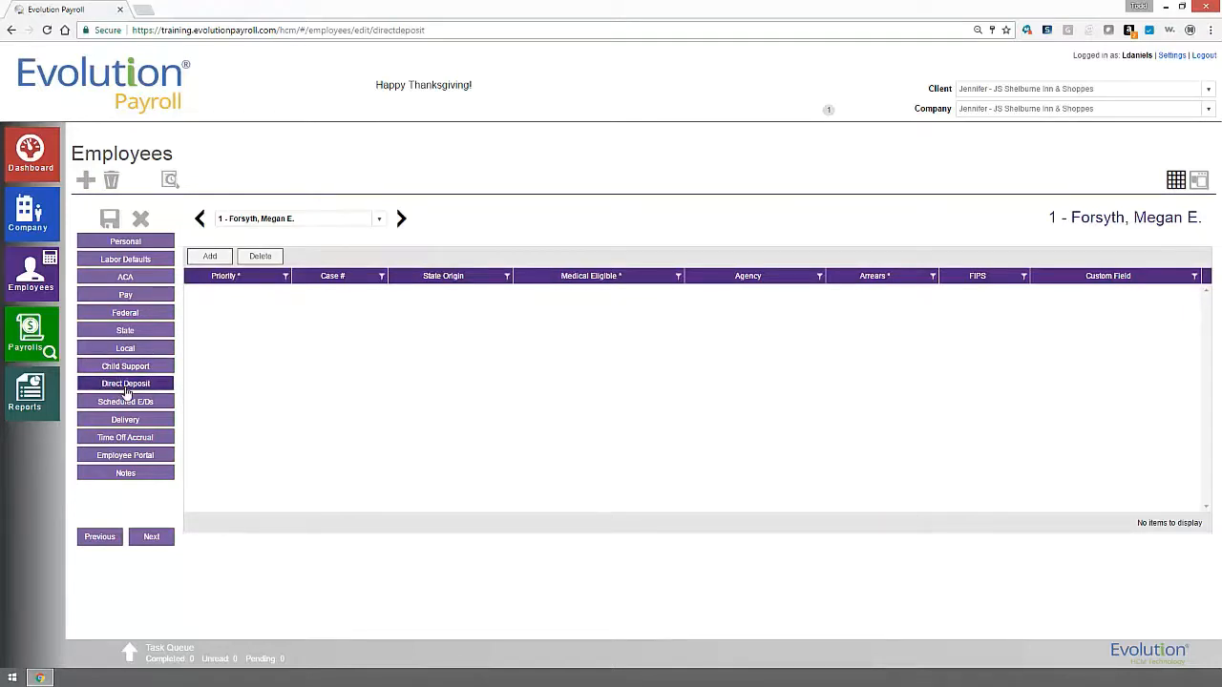
left_click(131, 441)
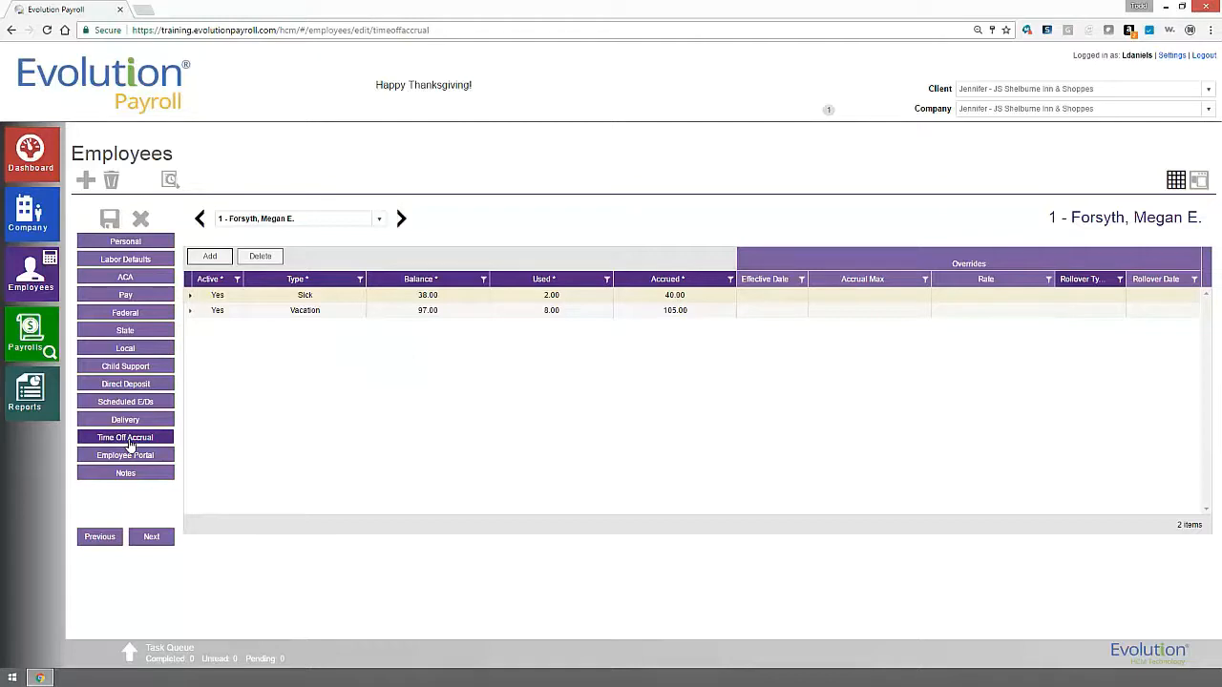
left_click(127, 458)
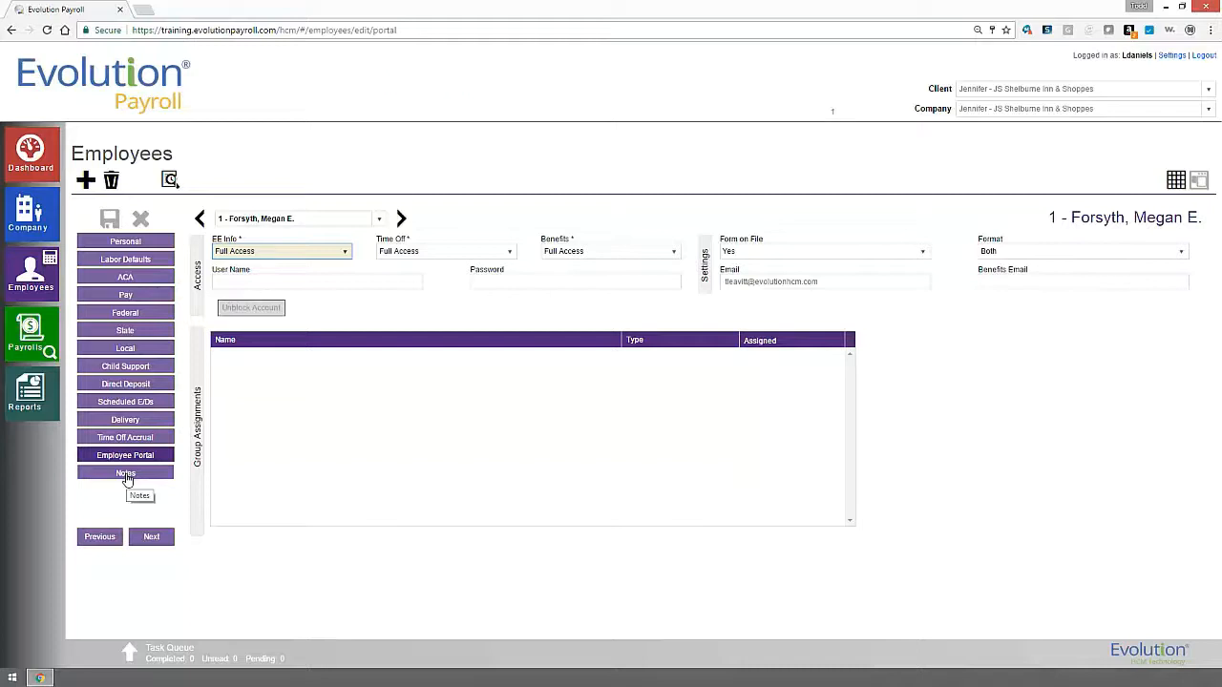
Open the employee's change audit history and filter it to Federal changes.
left_click(169, 180)
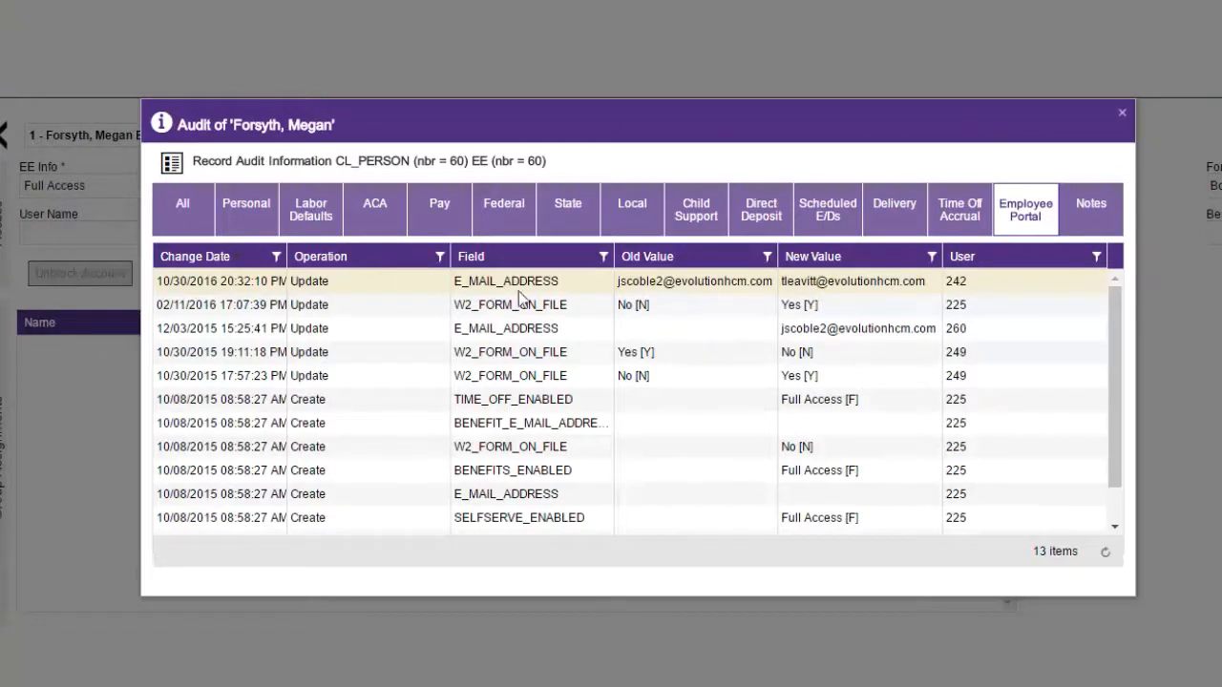
left_click_drag(1121, 318, 1124, 354)
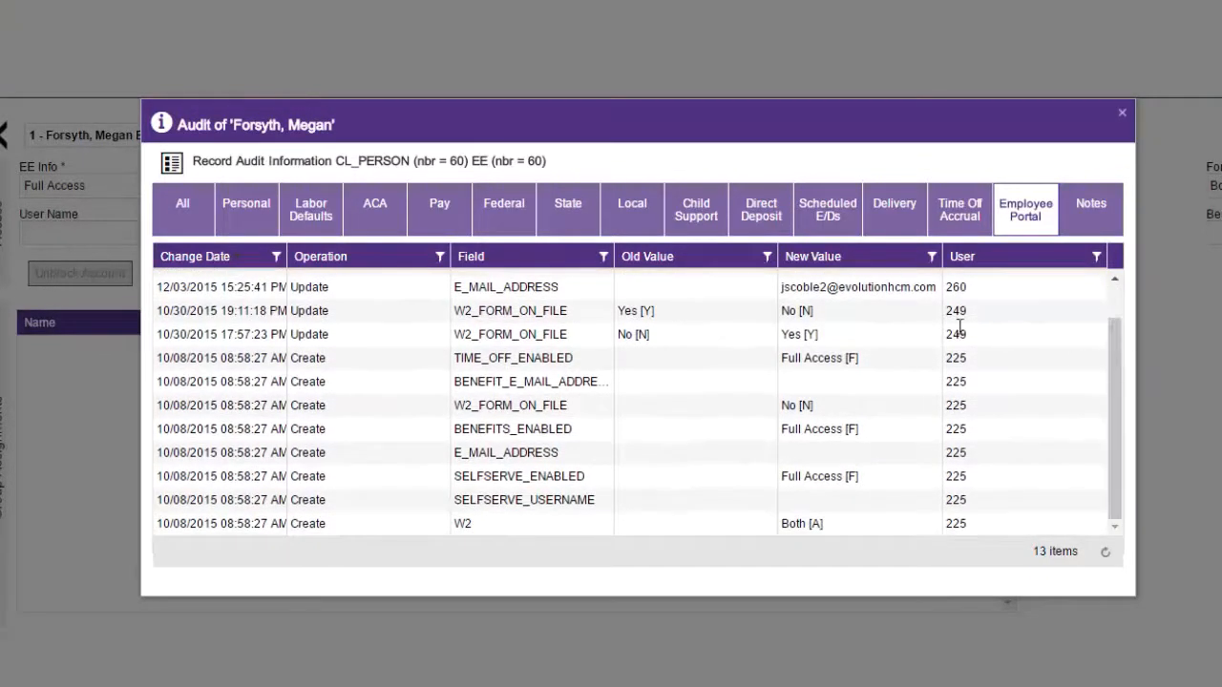
left_click(503, 215)
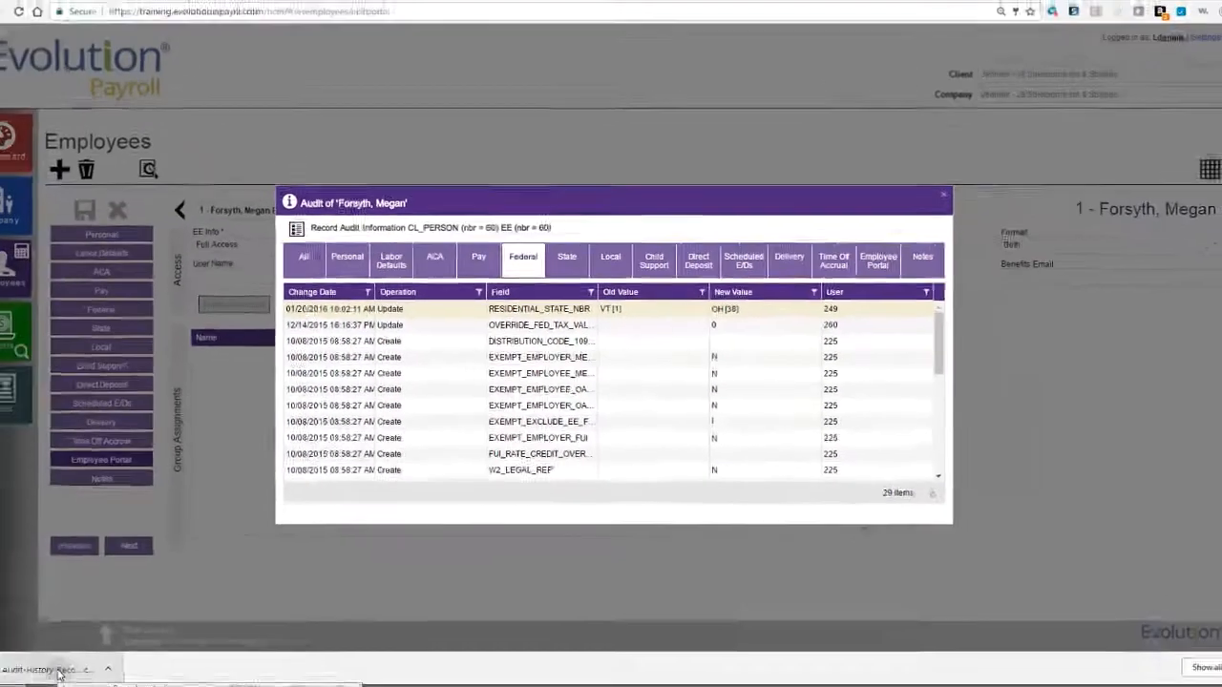
Open the exported audit CSV in Excel and maximize its window.
left_click(84, 658)
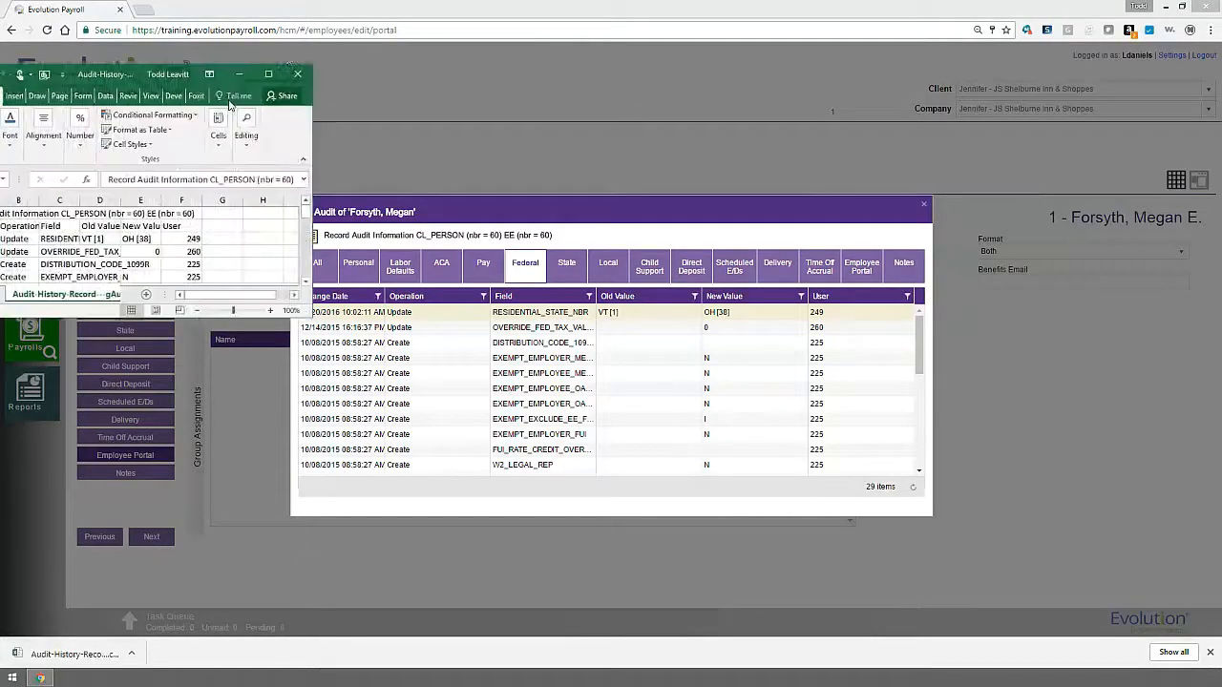
left_click_drag(161, 78, 767, 80)
left_click(893, 77)
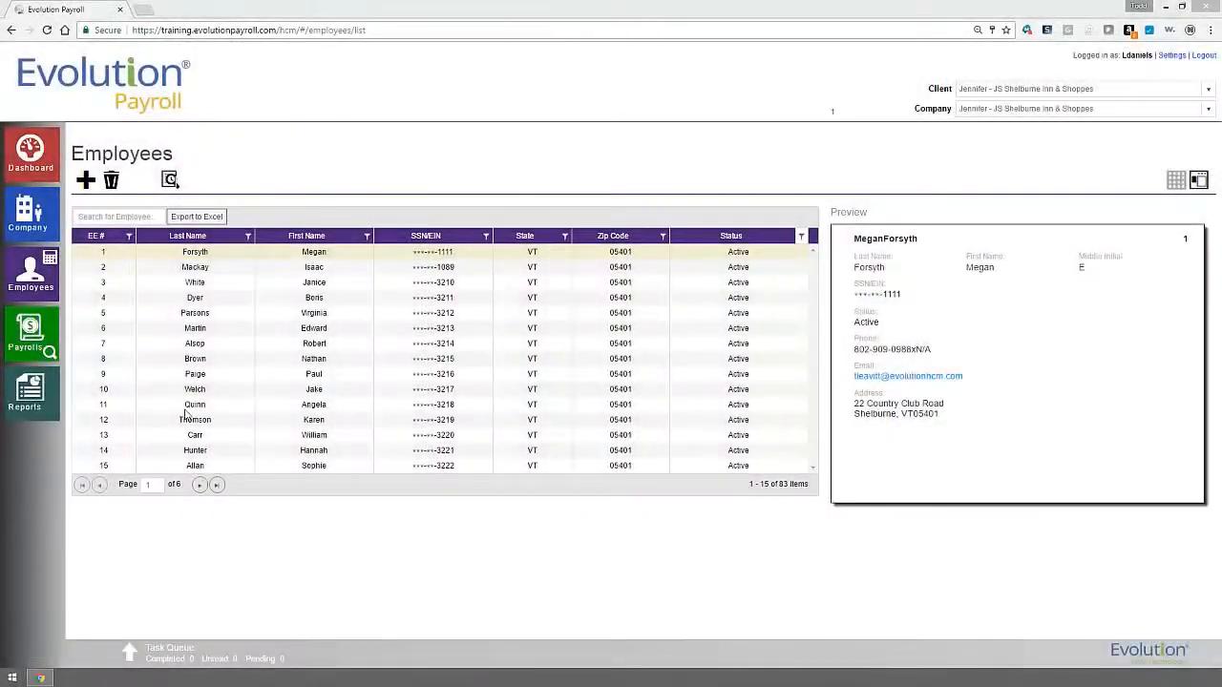
Start a new employee, enter the SSN and confirm it isn't already on file.
left_click(85, 183)
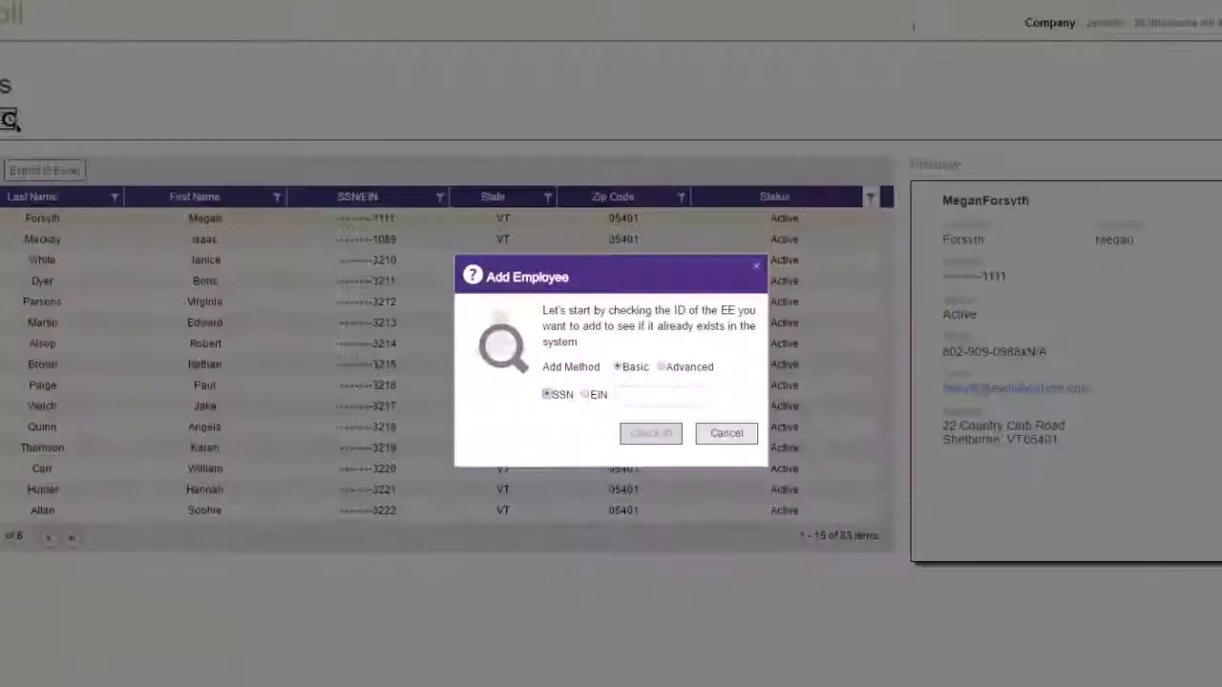
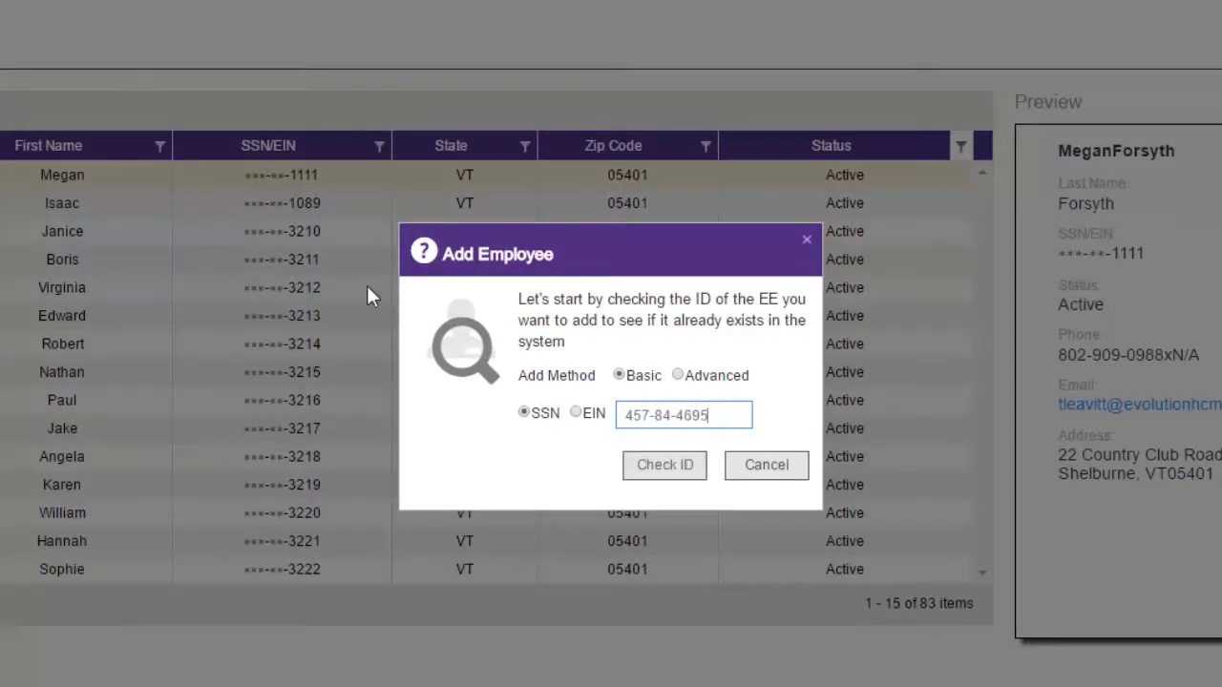
left_click(635, 470)
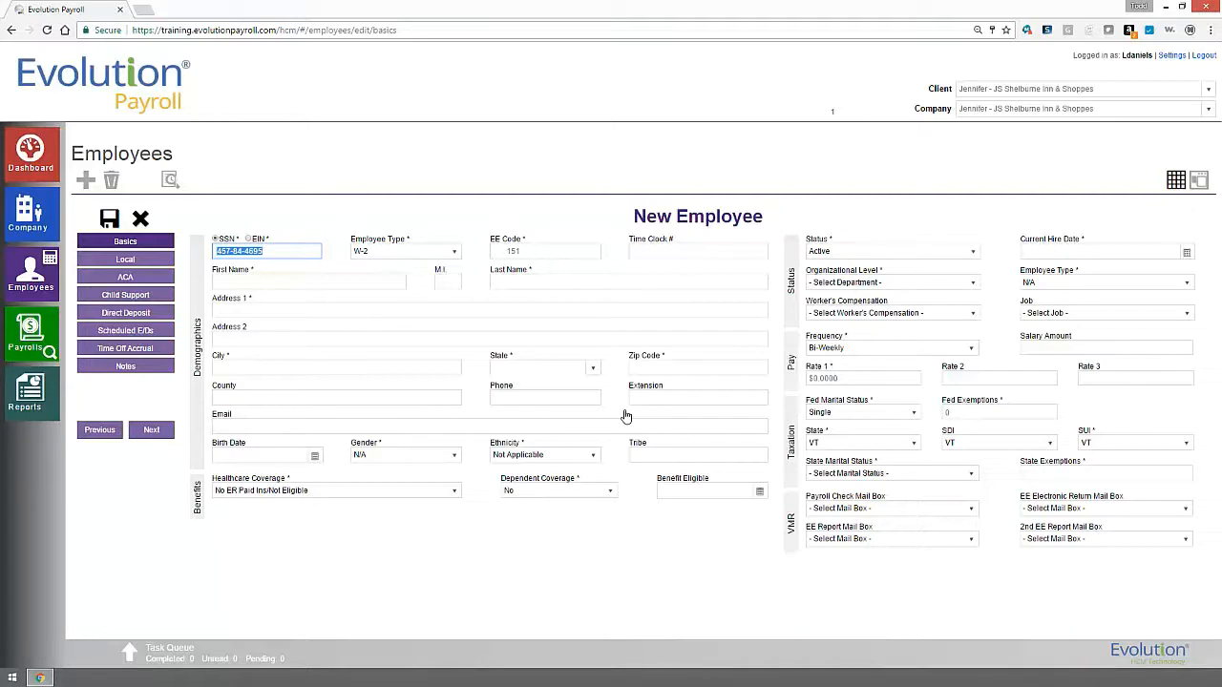
Fill in the new employee's first name, last name, street address and city.
key("Tab")
key("Tab")
key("Tab")
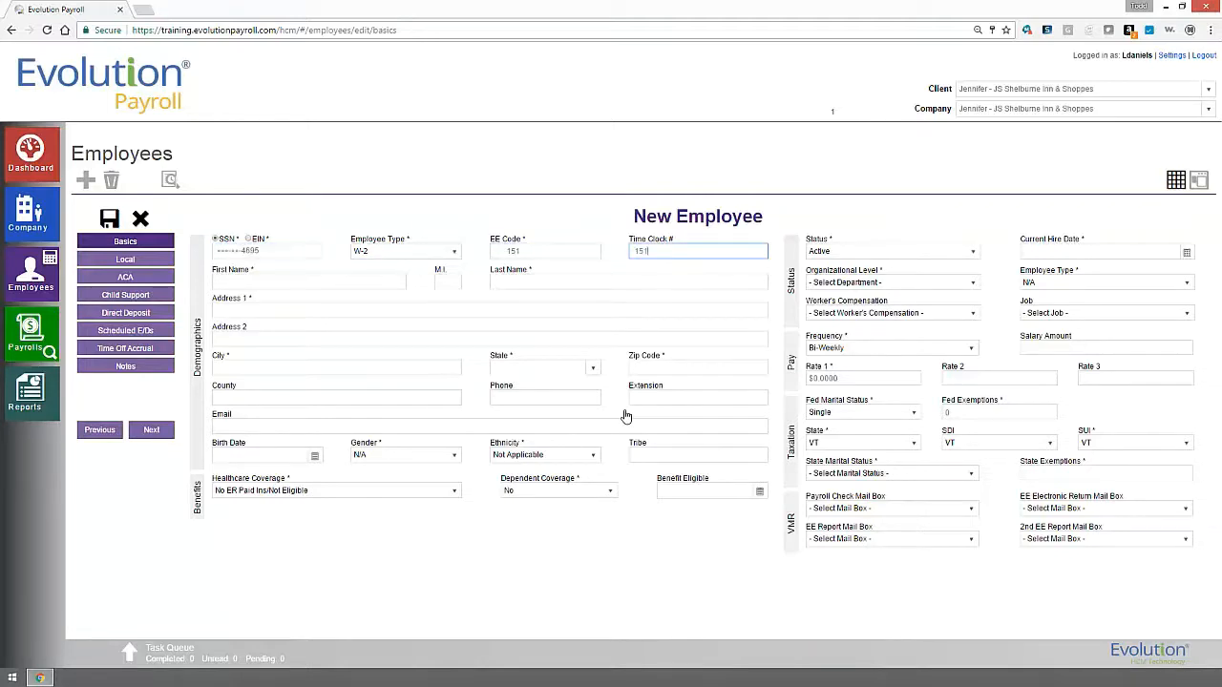
key("Tab")
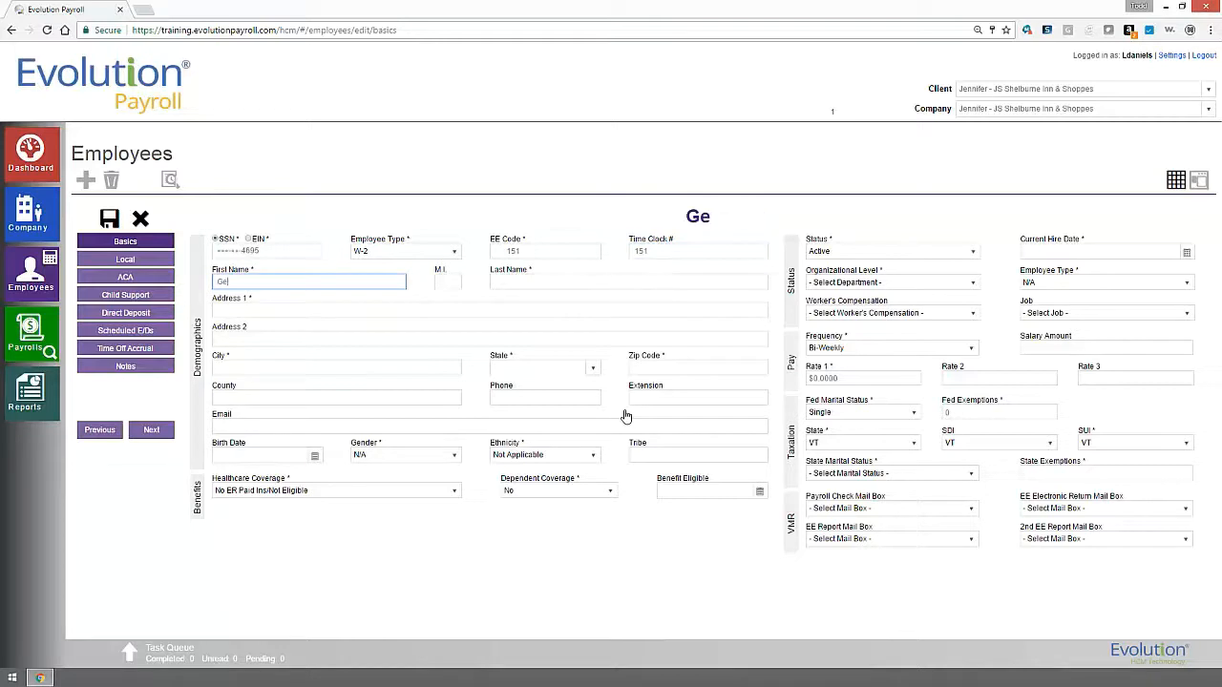
key("Tab")
key("Tab")
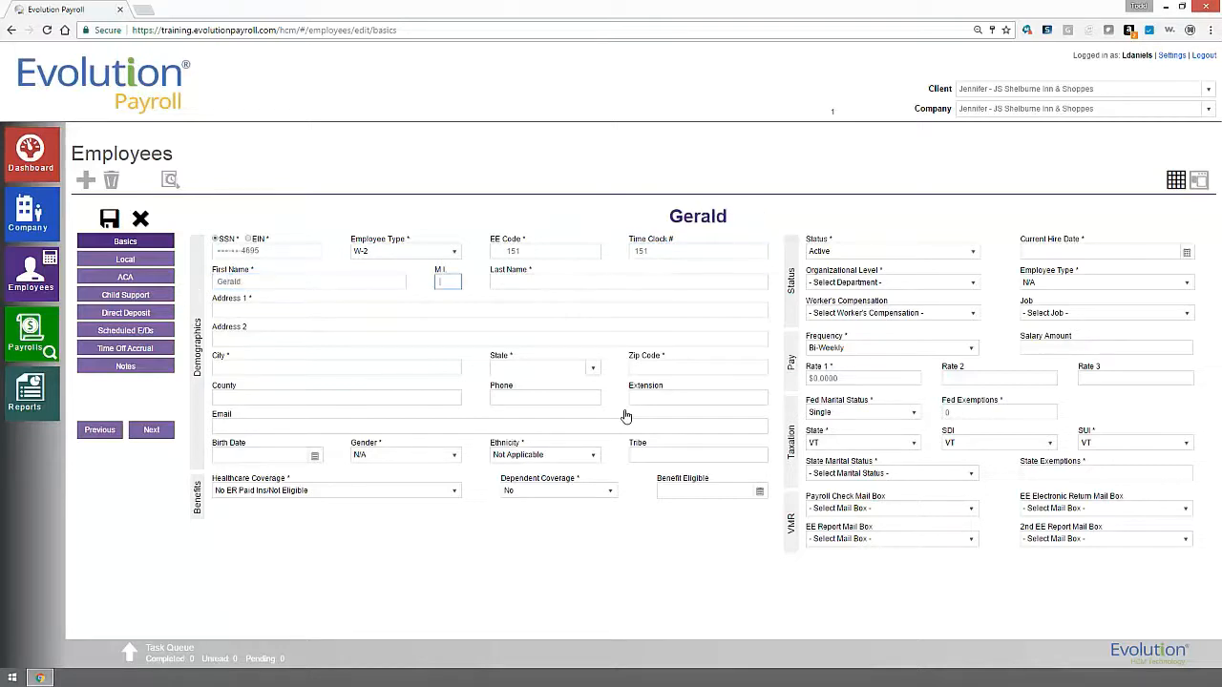
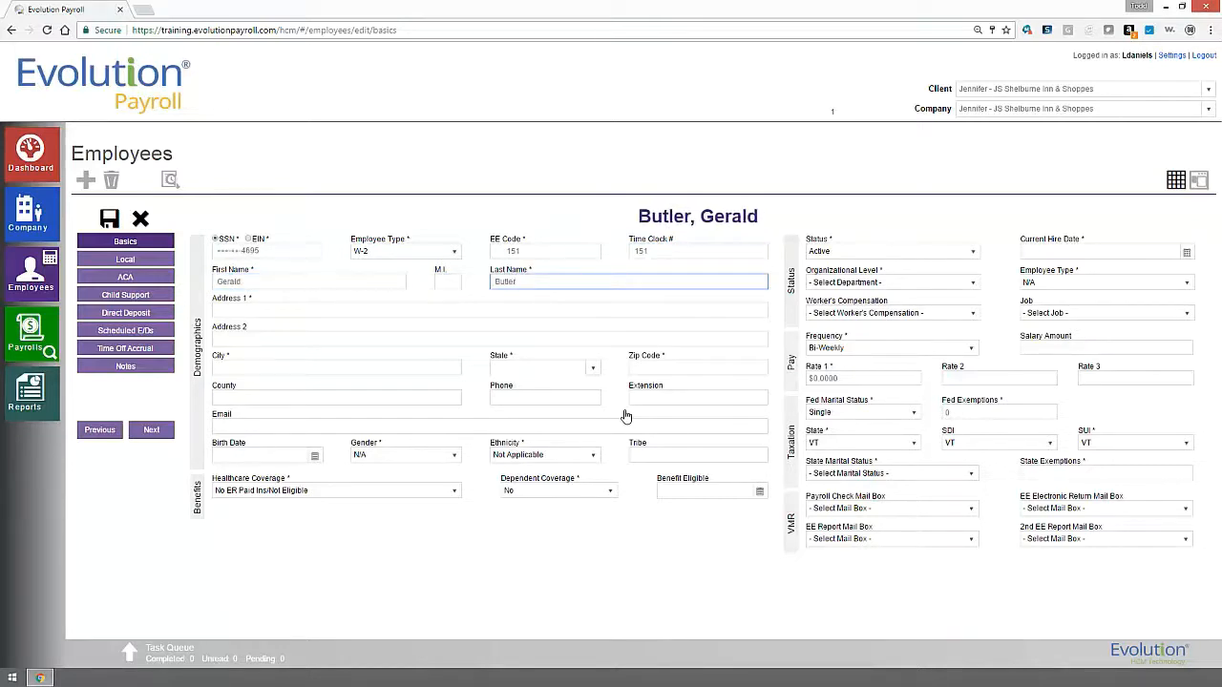
key("Tab")
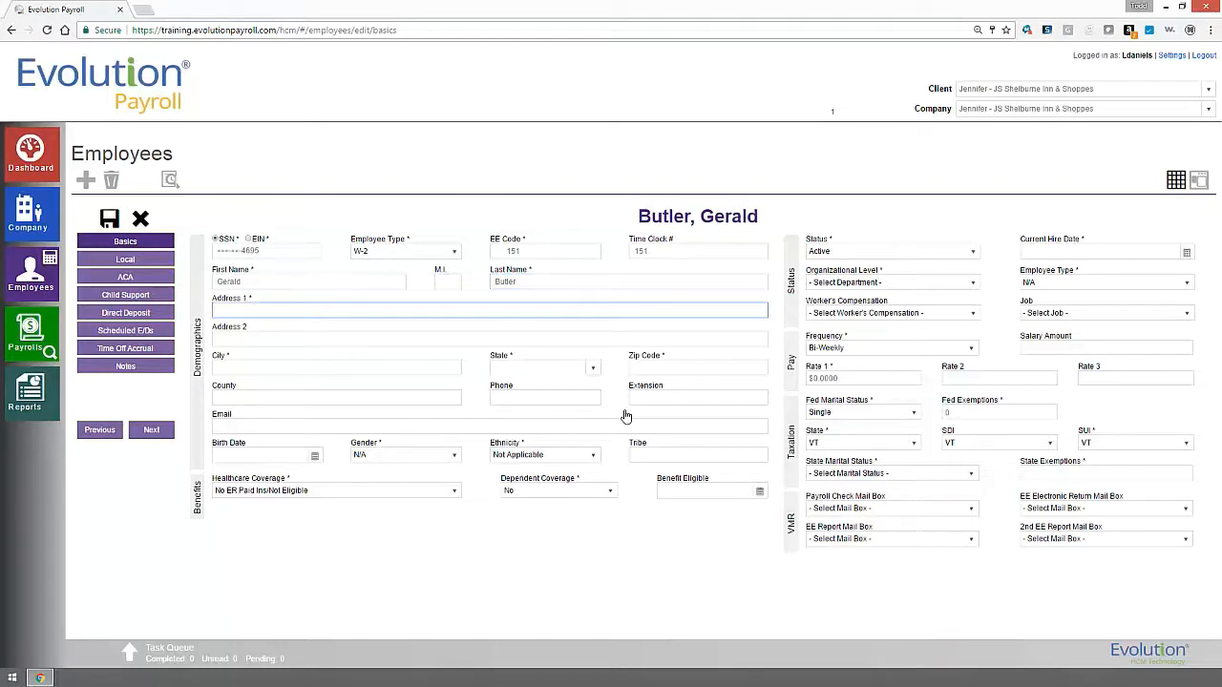
key("Tab")
key("Tab")
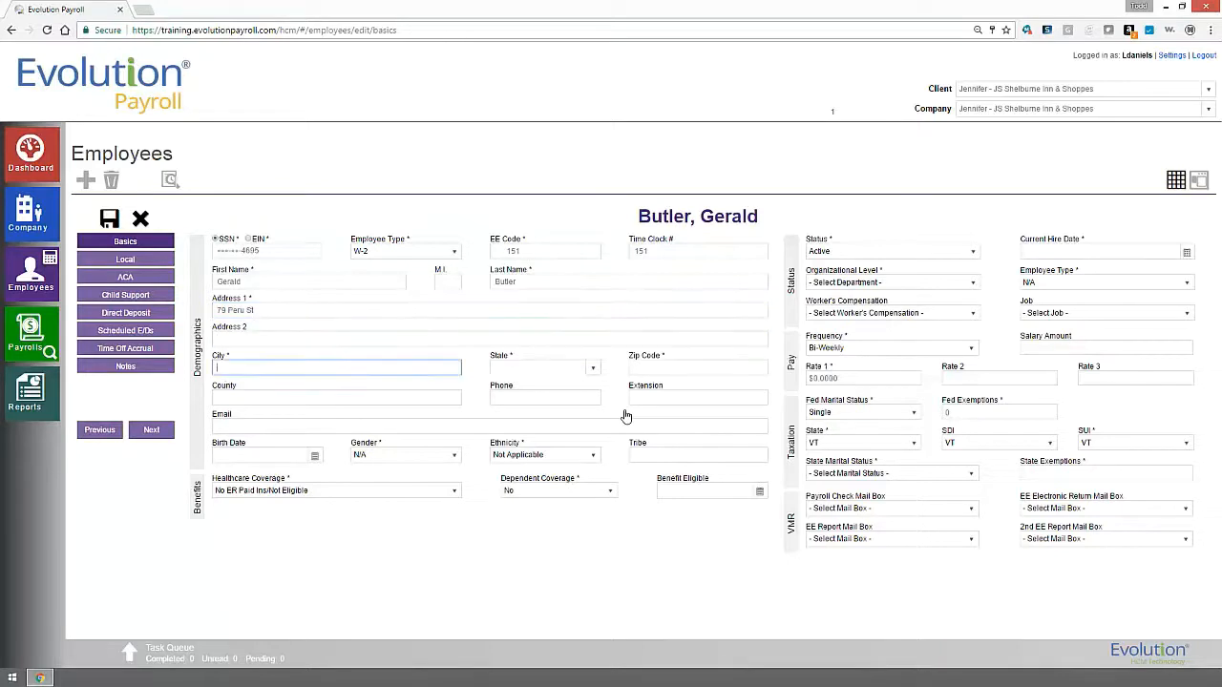
type("Burlington")
key("Tab")
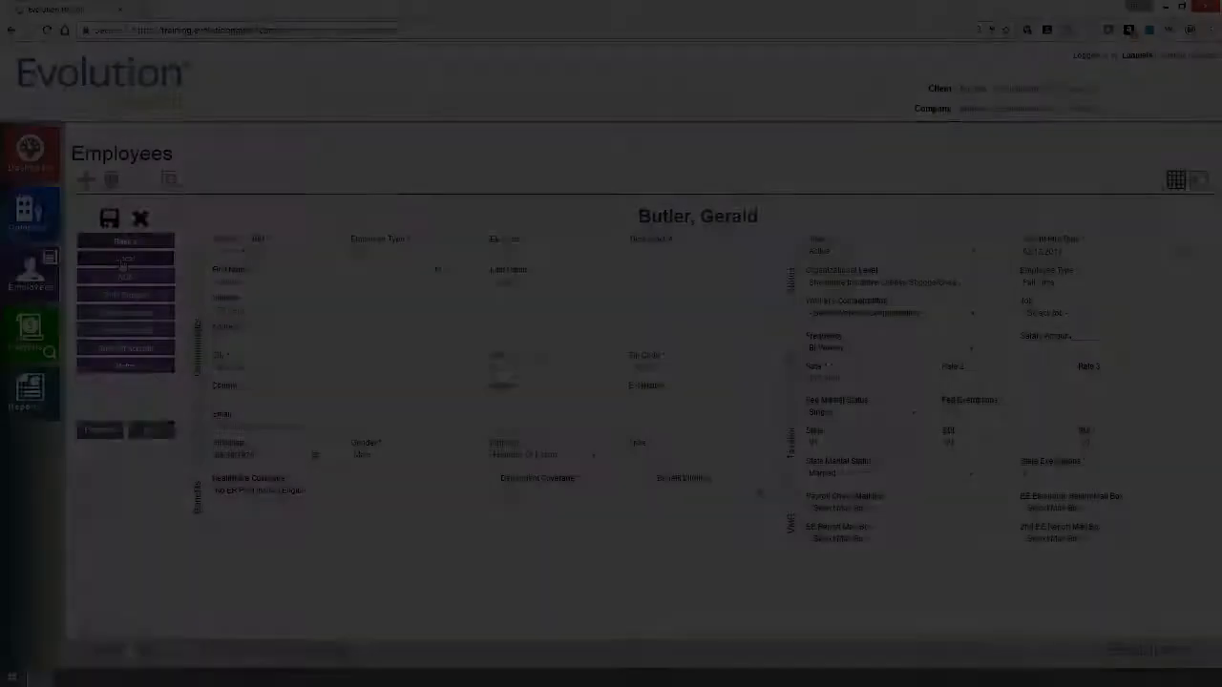
Review the new employee's Local, ACA and Child Support sections, ending on the empty Direct Deposit list.
left_click(125, 260)
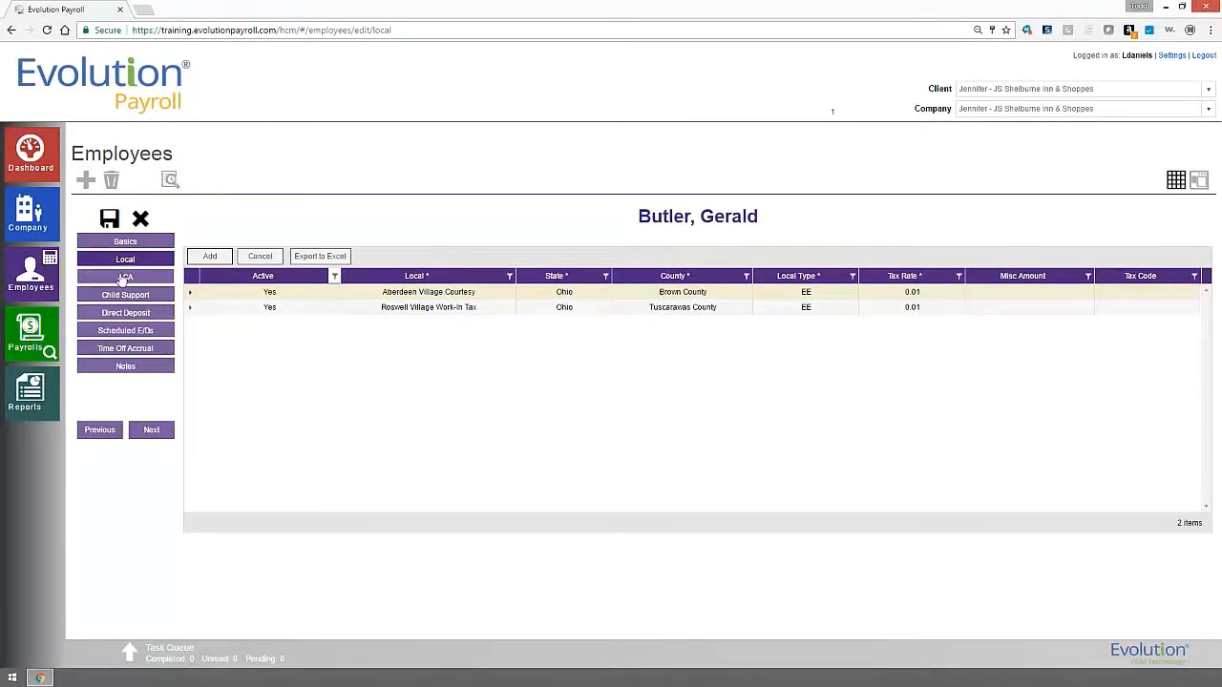
left_click(125, 276)
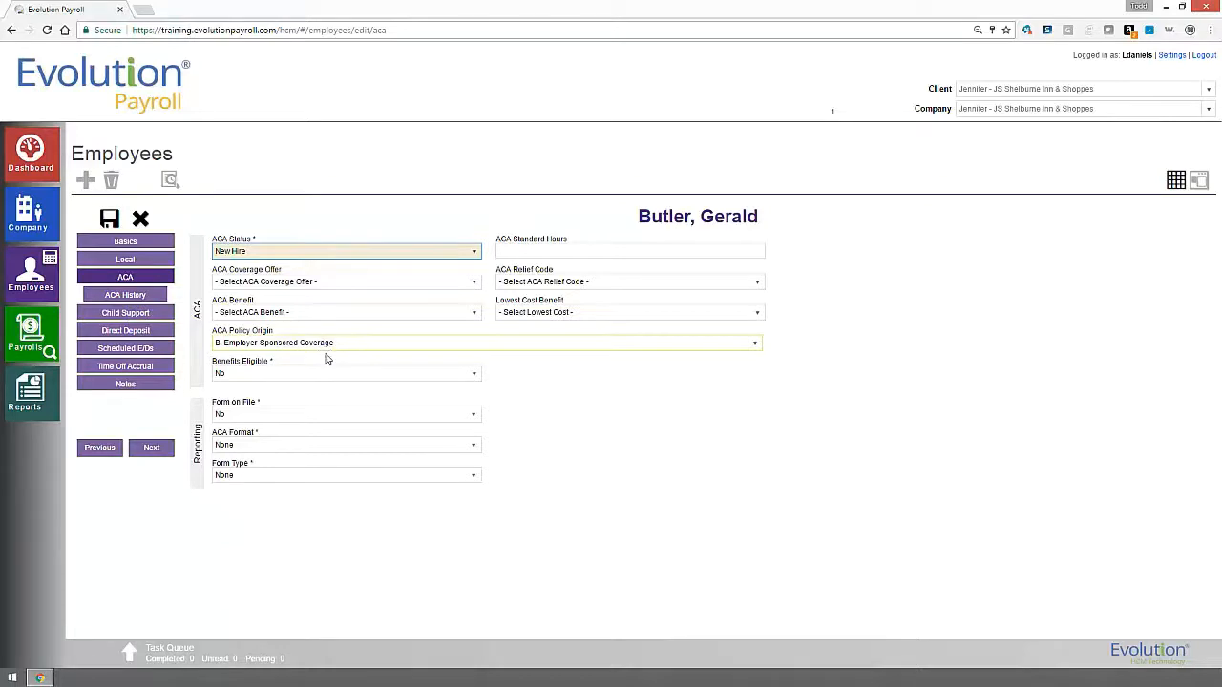
left_click(131, 316)
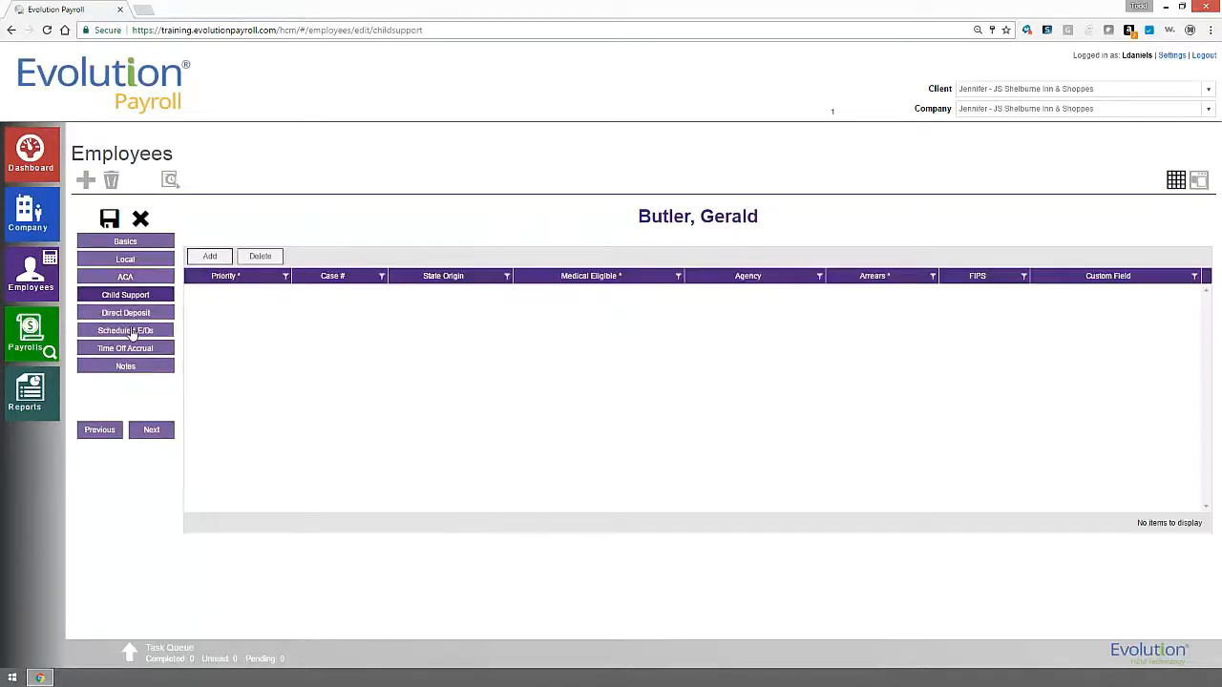
left_click(131, 320)
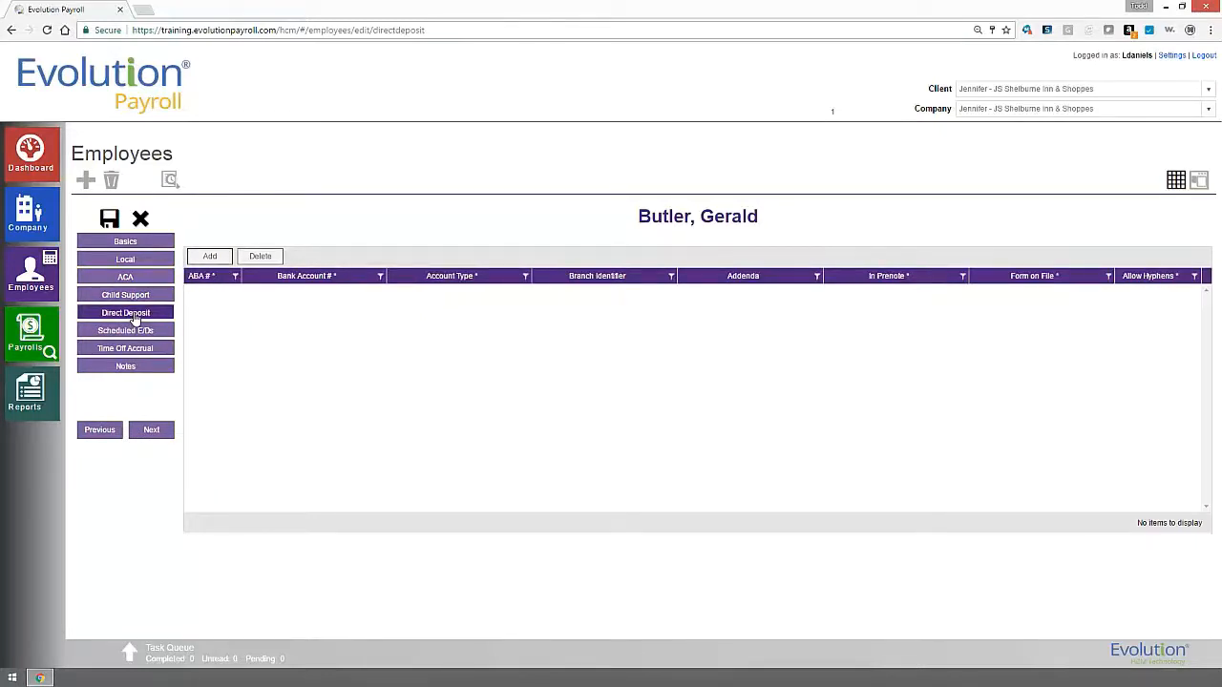
Add a checking direct deposit with the routing and bank account numbers, then view Scheduled E/Ds.
left_click(210, 256)
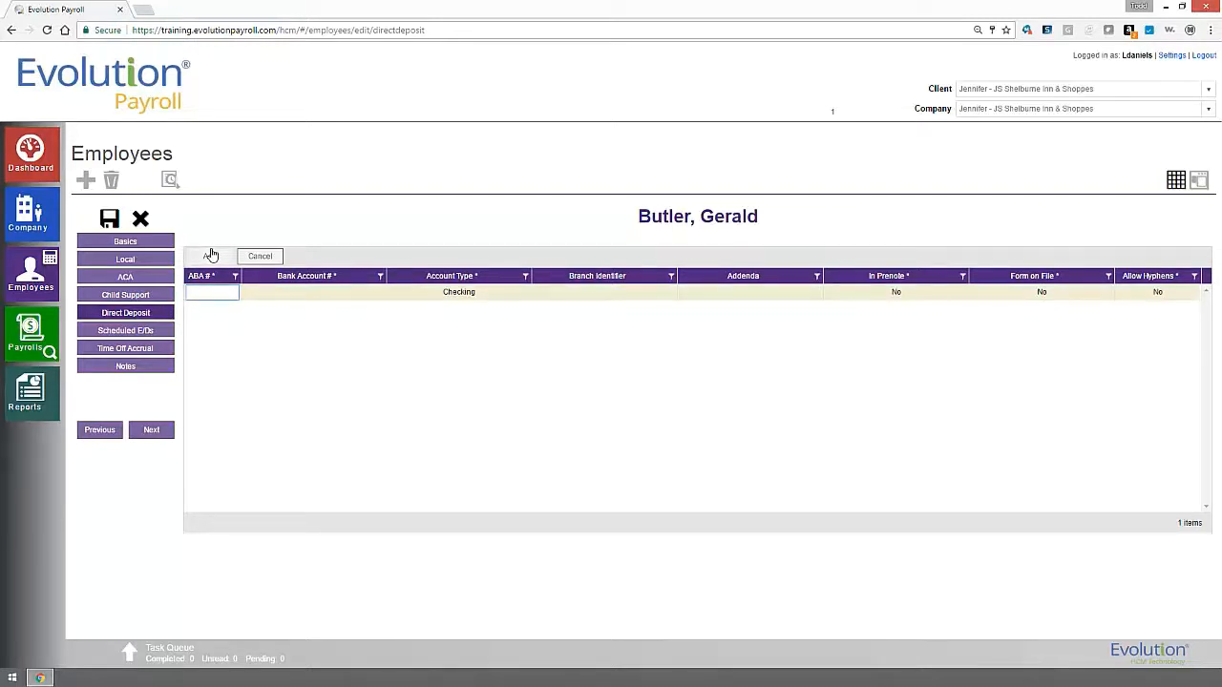
type("000000000")
key("Tab")
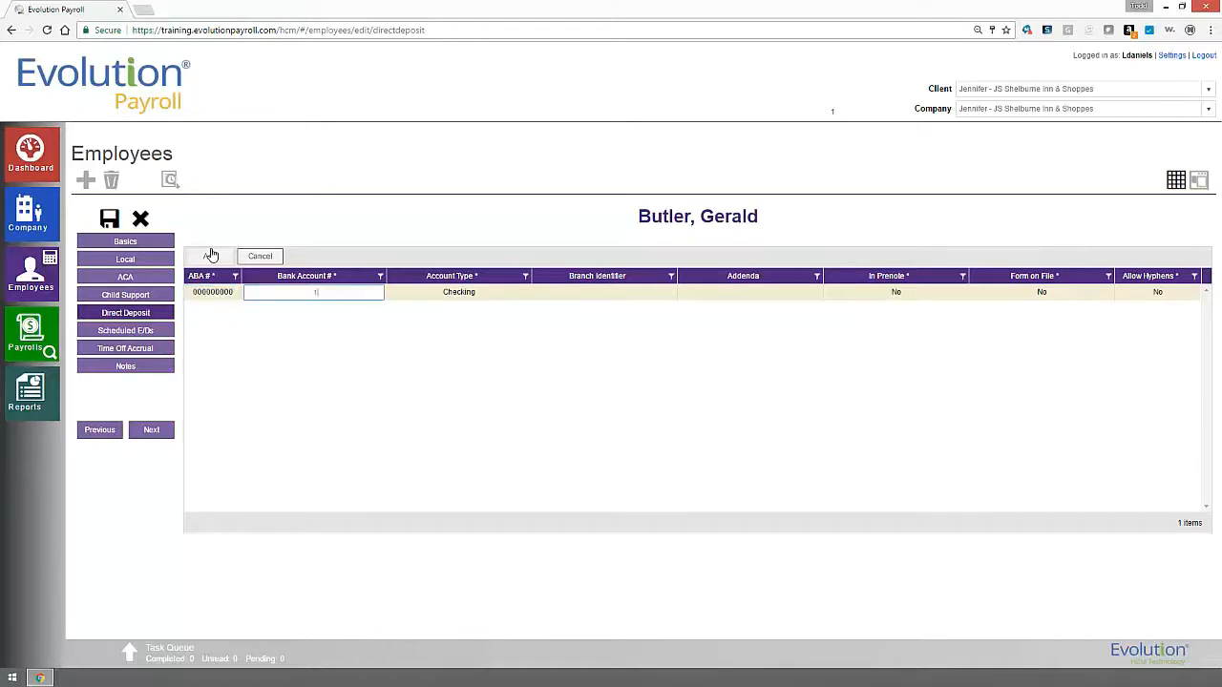
type("123456789")
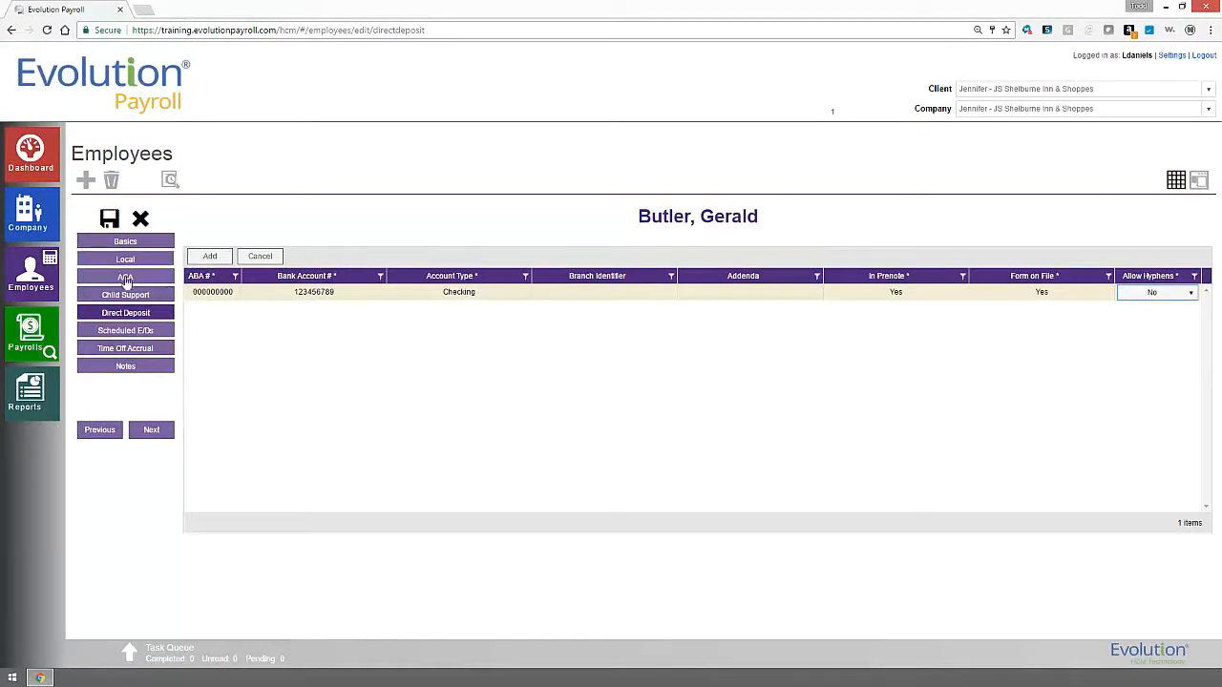
left_click(123, 332)
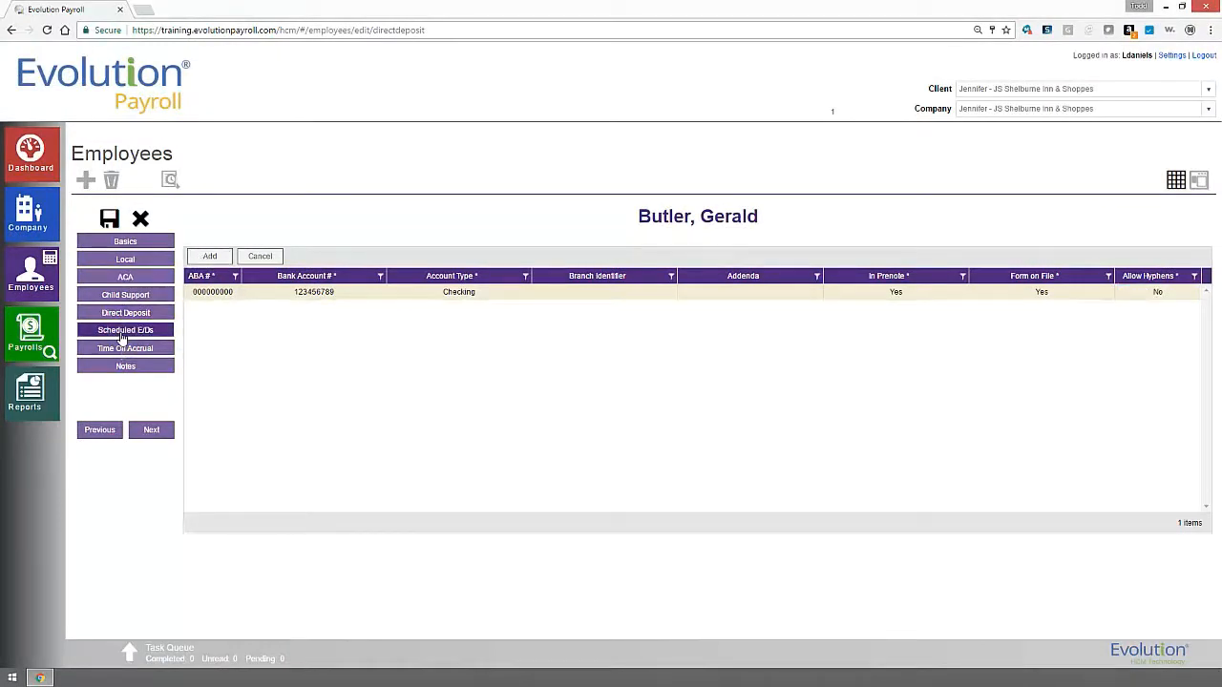
Add a D01 Net Pay Direct Deposit scheduled E/D, then view Sick and Vacation accruals at 0.00.
left_click(212, 258)
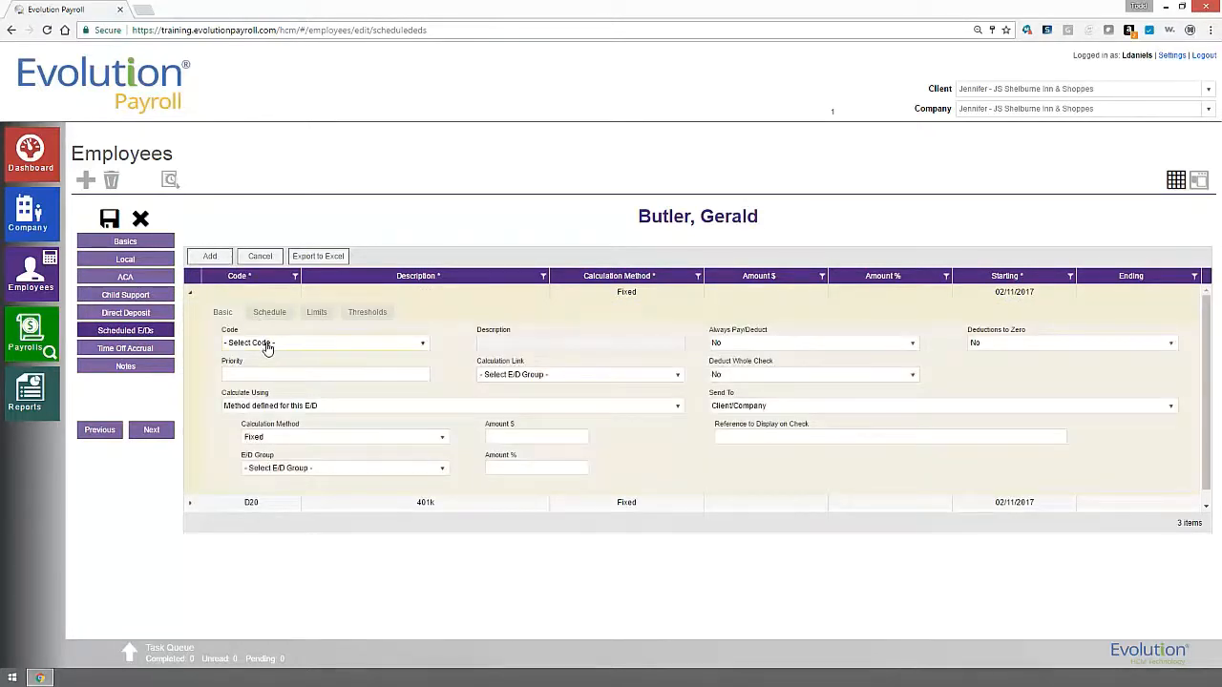
left_click(267, 345)
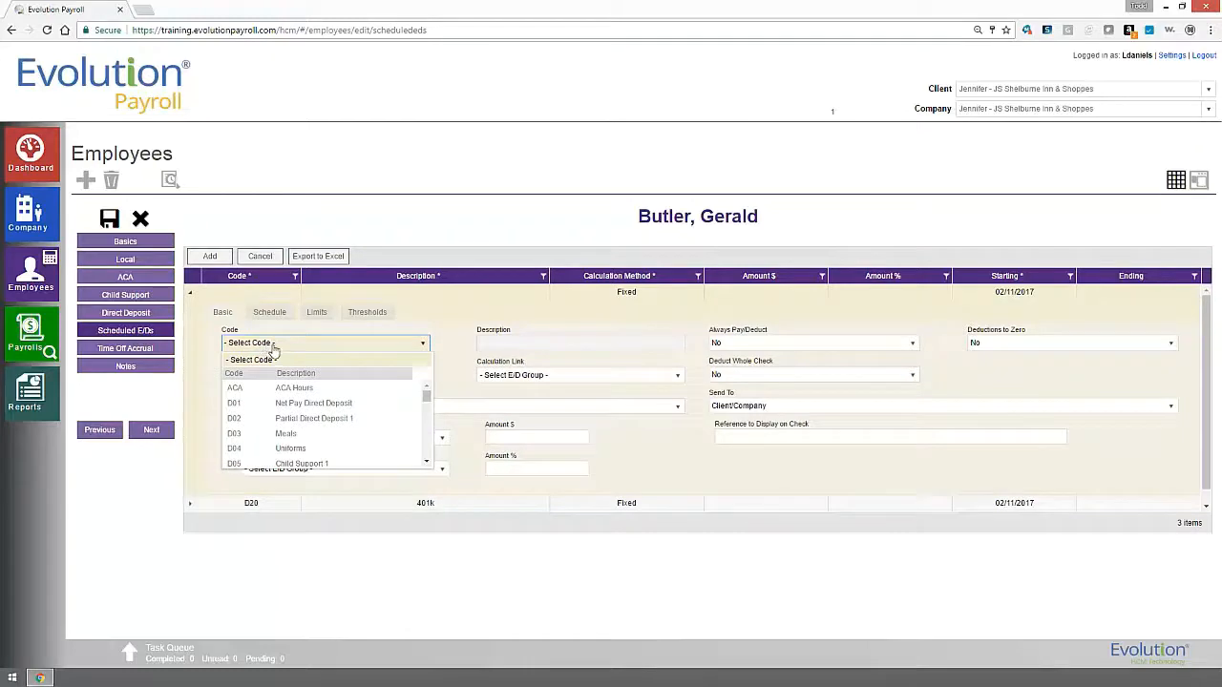
left_click(304, 406)
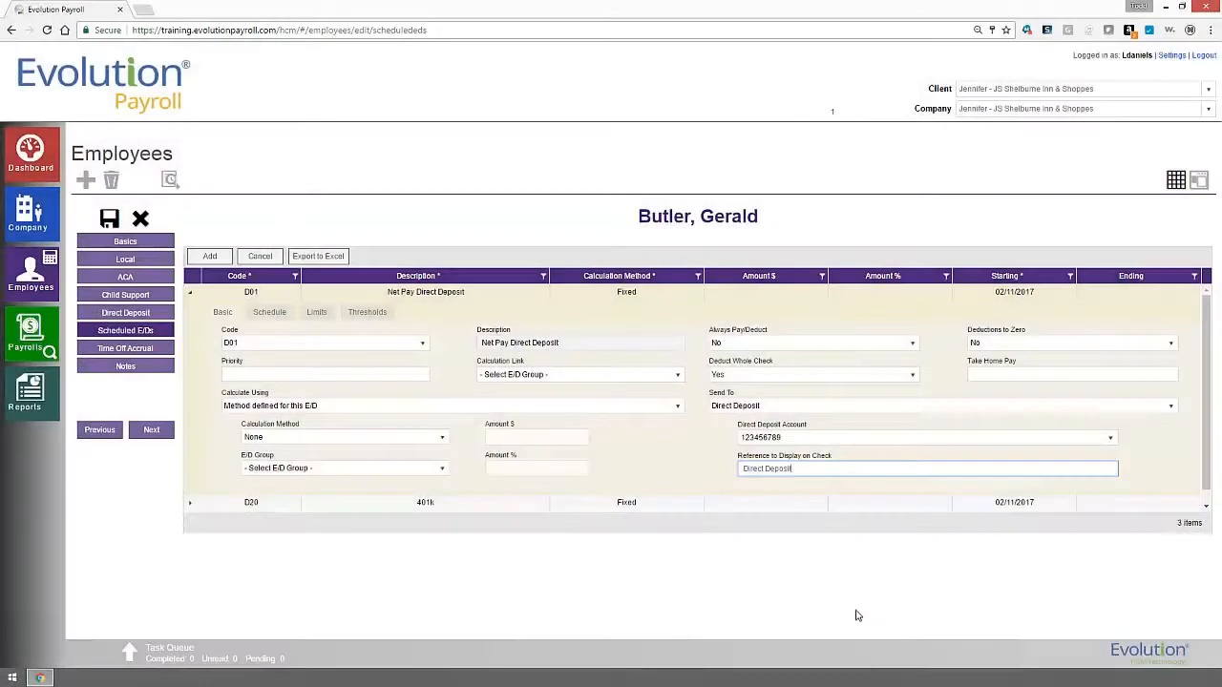
left_click(131, 349)
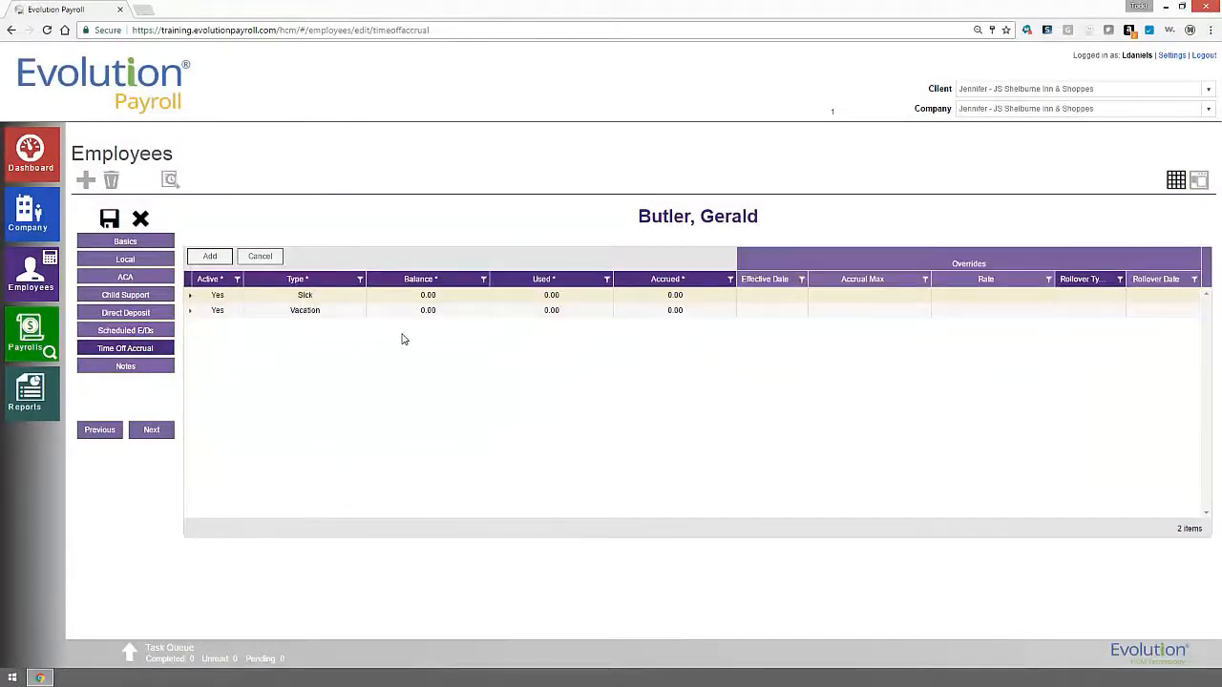
Save employee 151's record and return to the employee list.
left_click(108, 219)
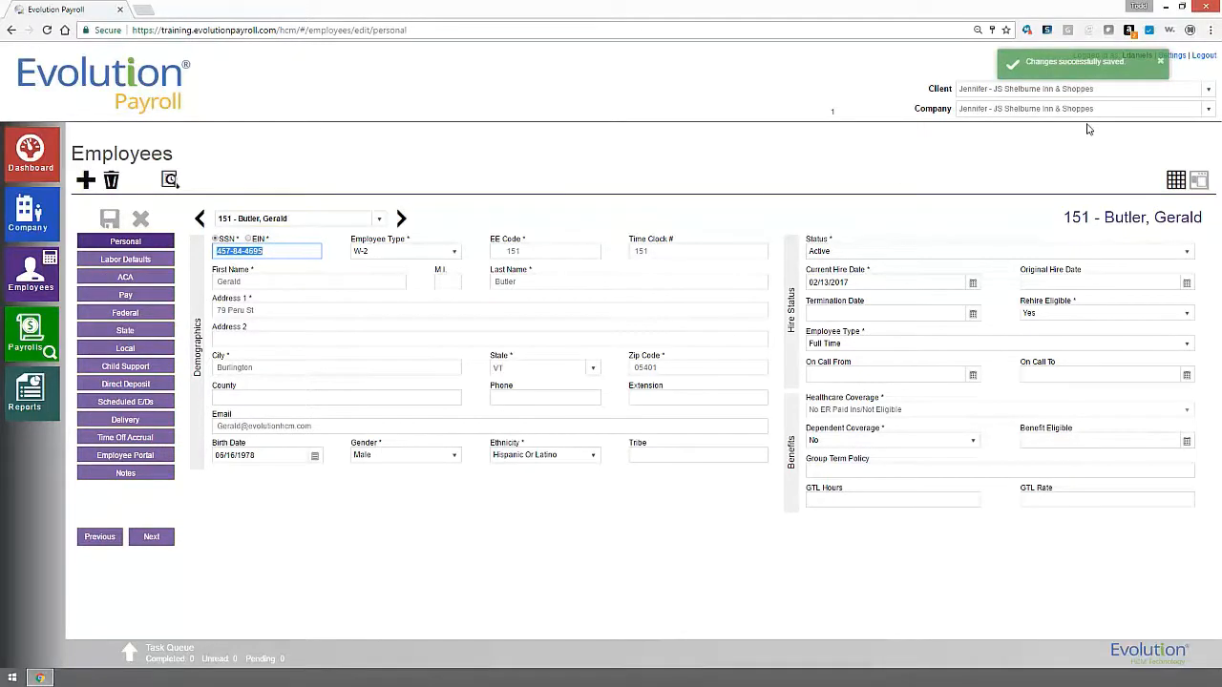
left_click(1159, 62)
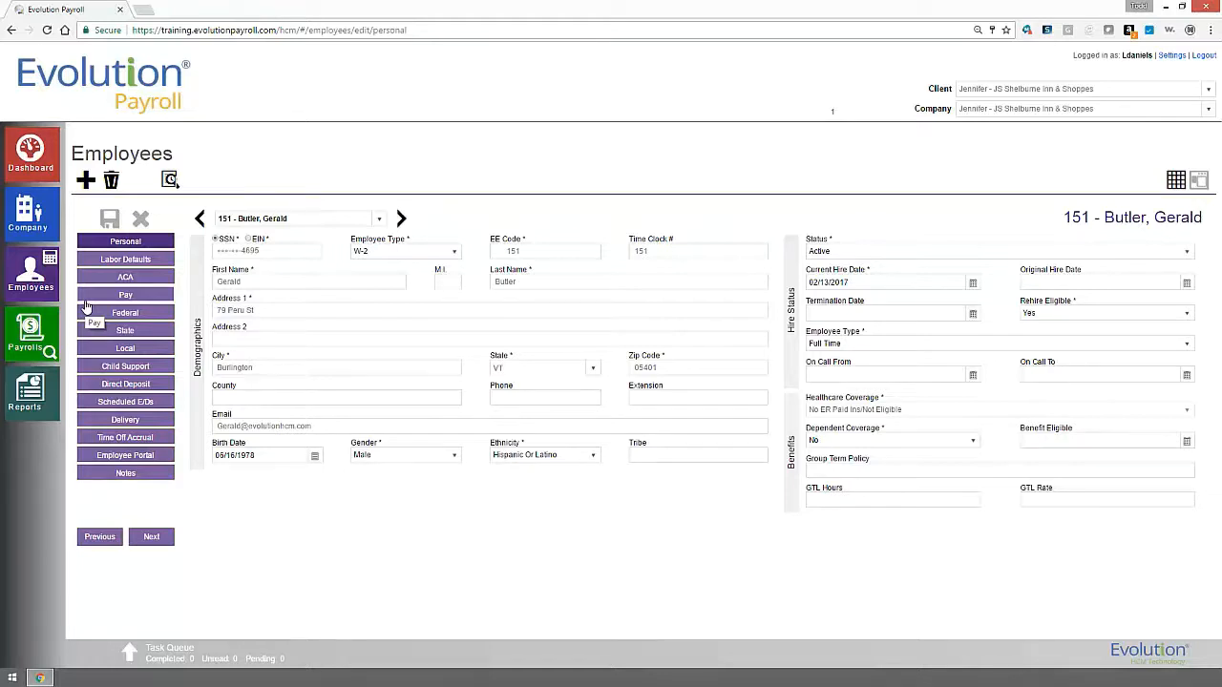
left_click(14, 286)
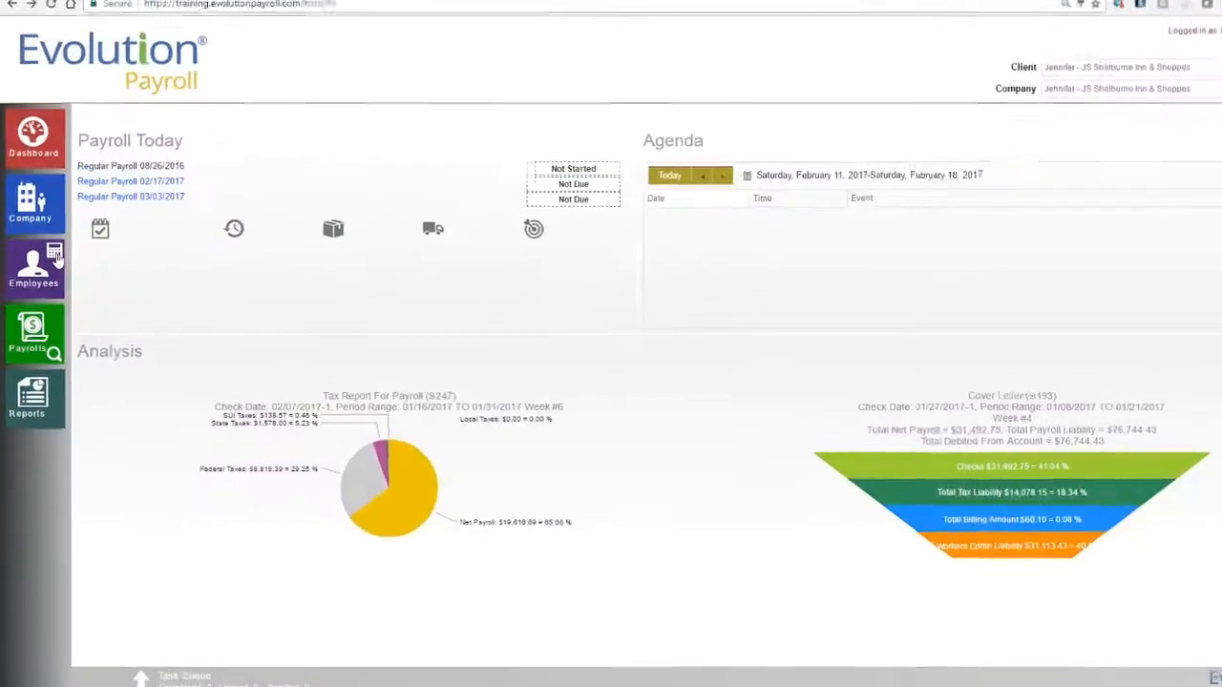
In the Check Calculator, search for the employee by name and select employee 151.
left_click(55, 256)
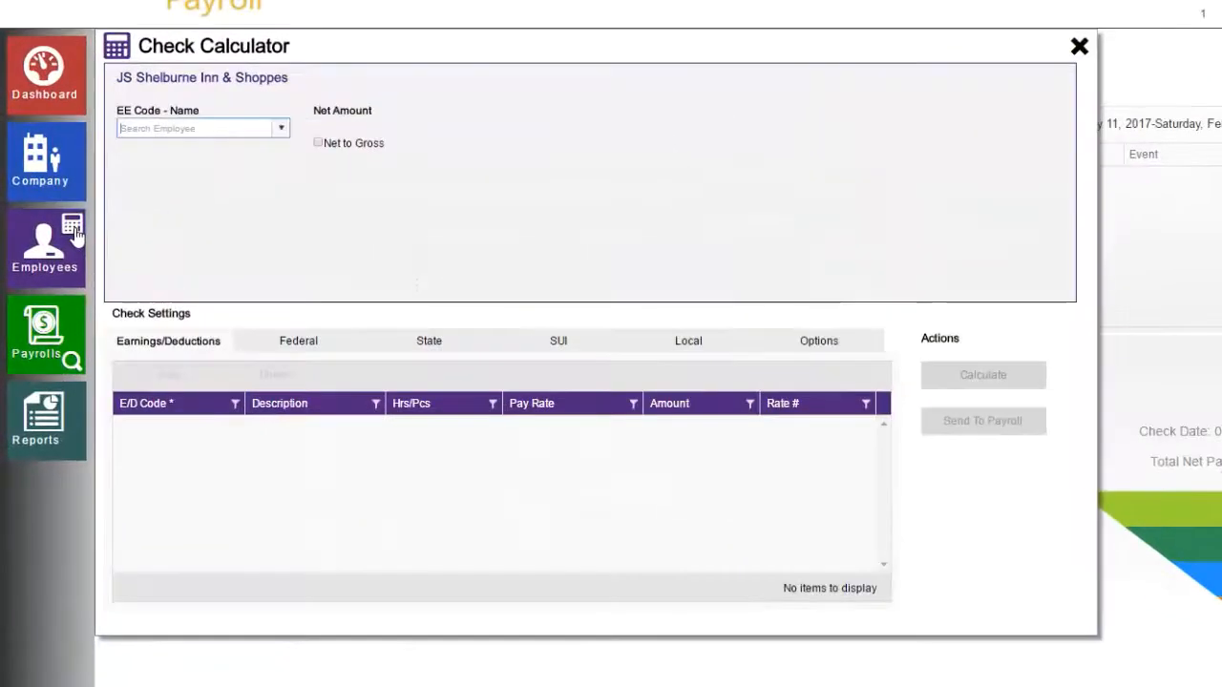
left_click(256, 127)
type("butler")
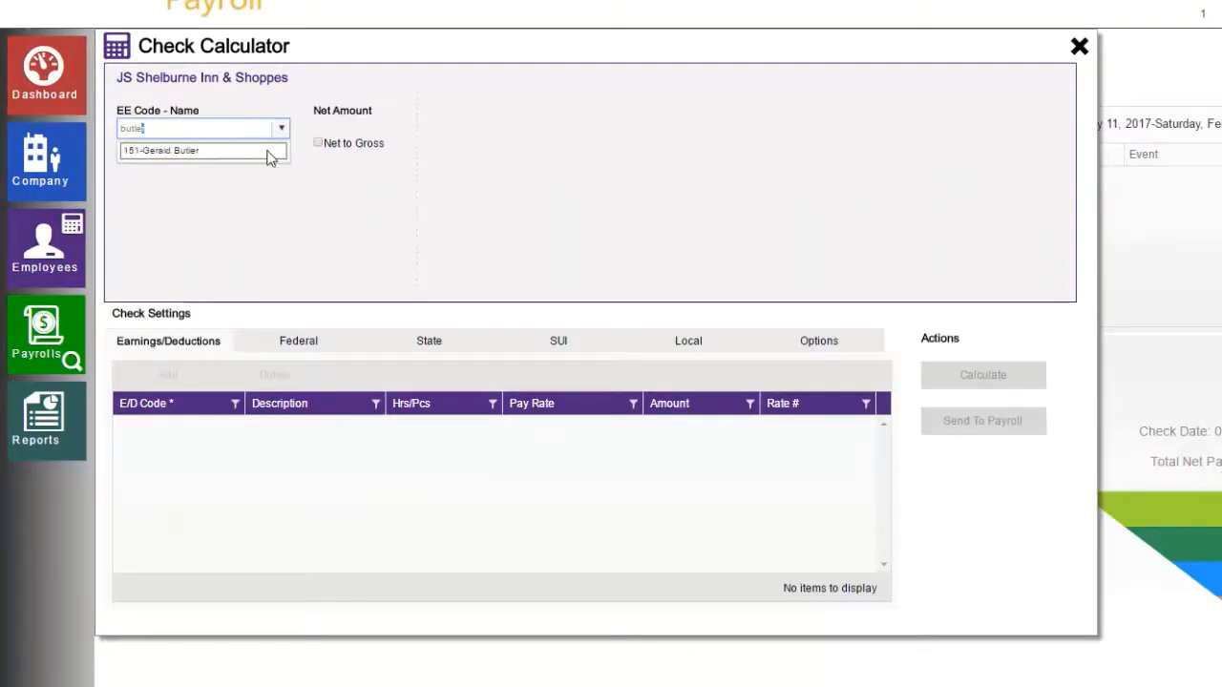
left_click(266, 152)
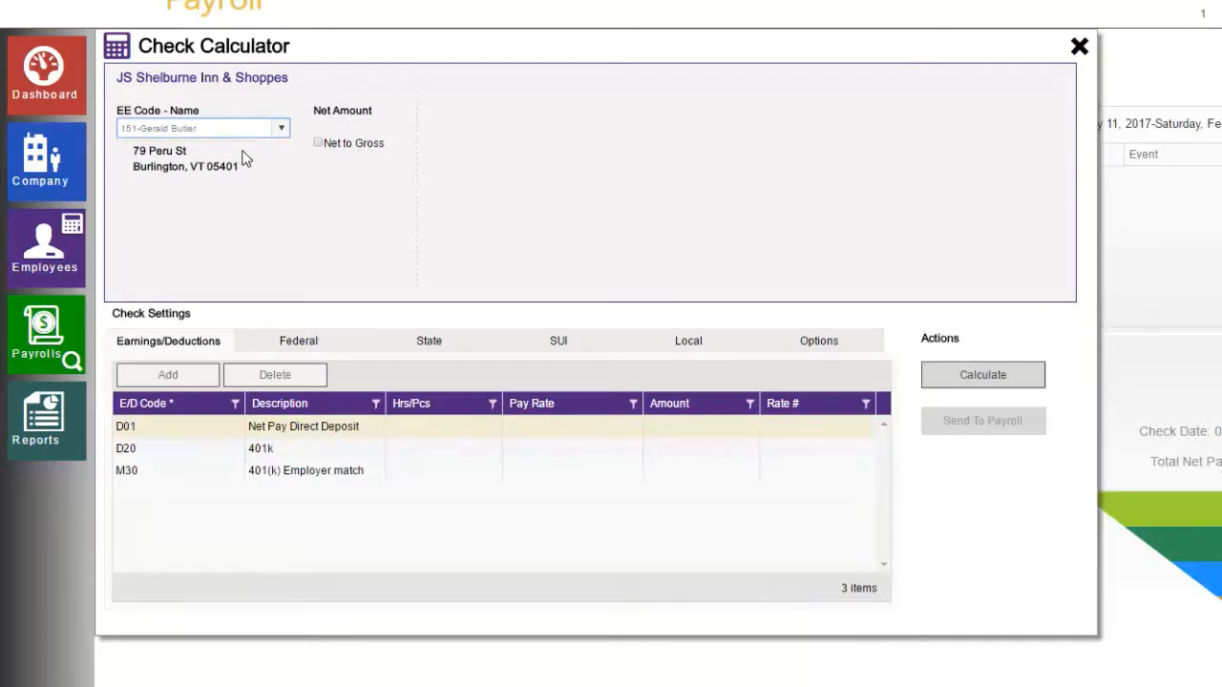
Calculate a $500.00 net-to-gross manual check 201, grossing up to $620.43.
left_click(320, 143)
left_click(333, 137)
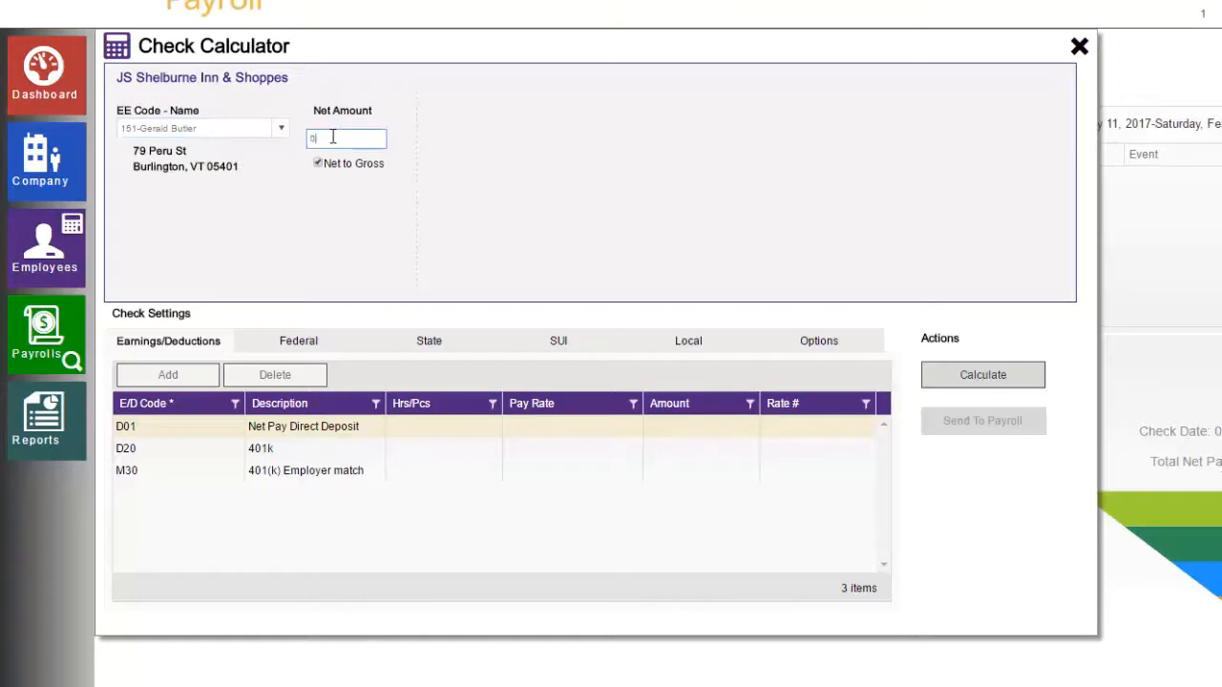
type("500")
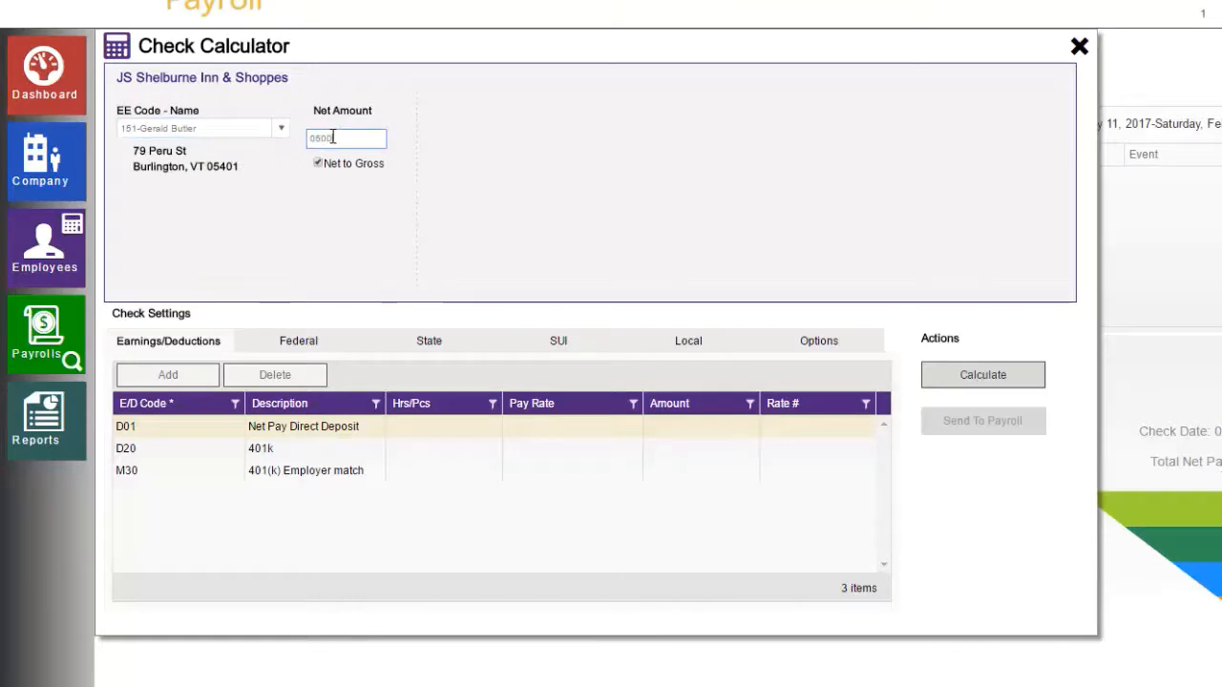
left_click(372, 255)
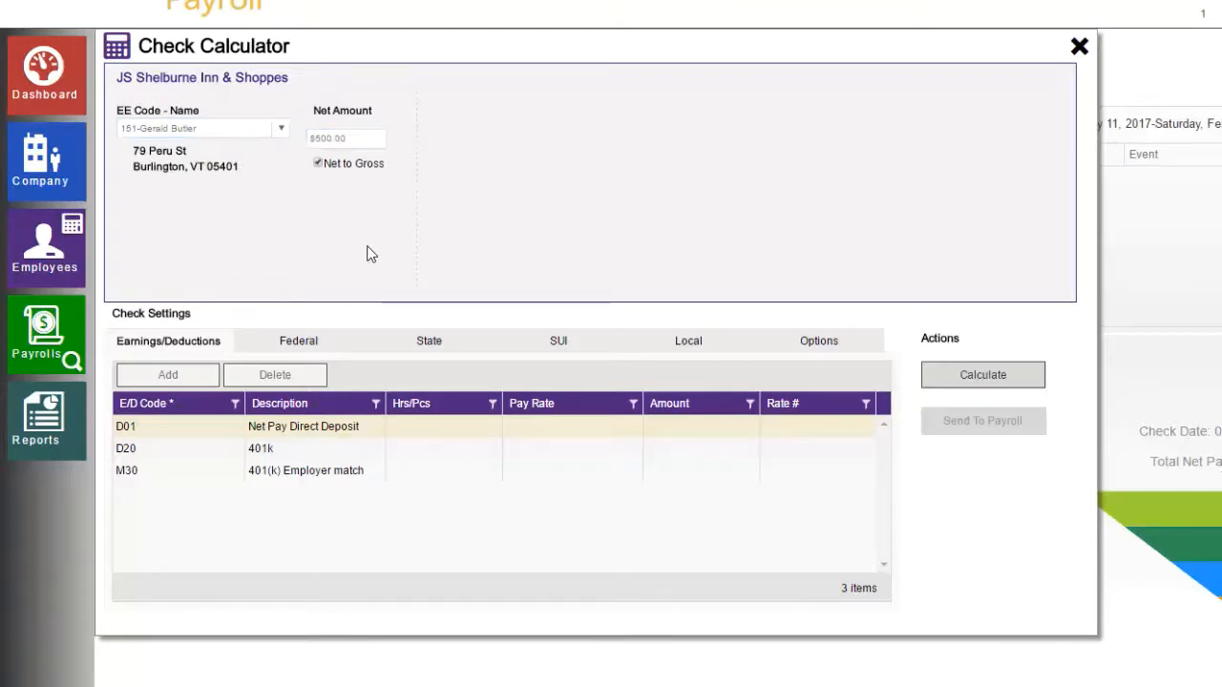
left_click(848, 347)
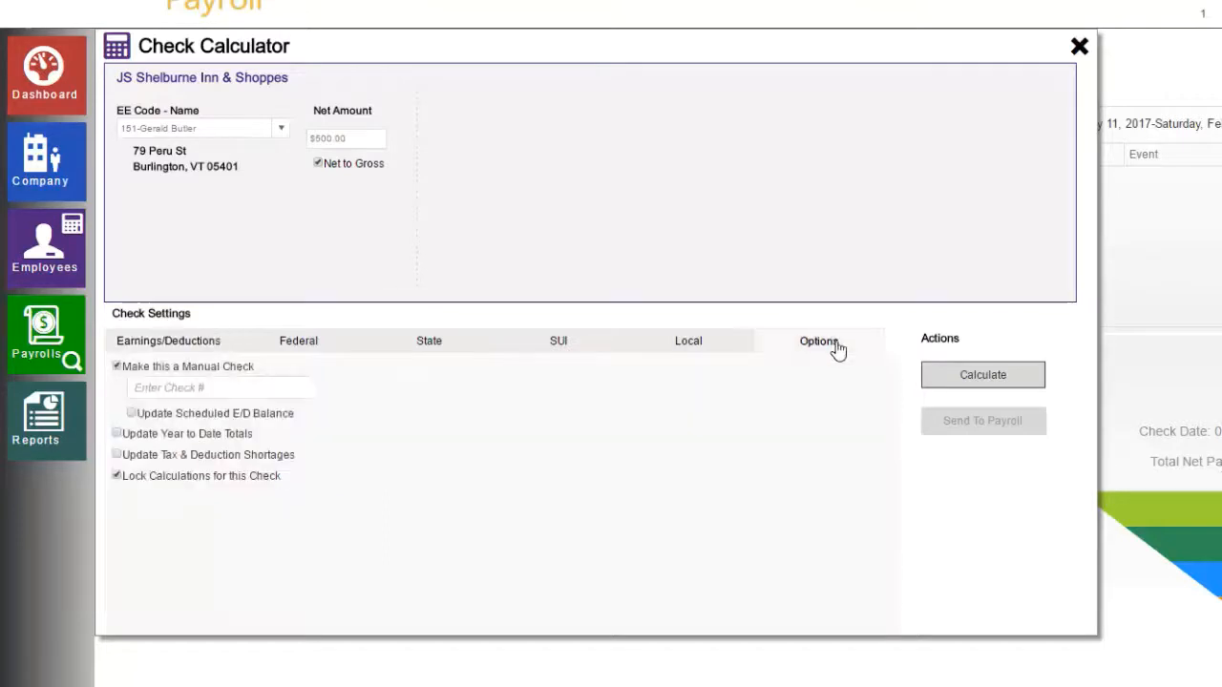
left_click(270, 386)
type("201")
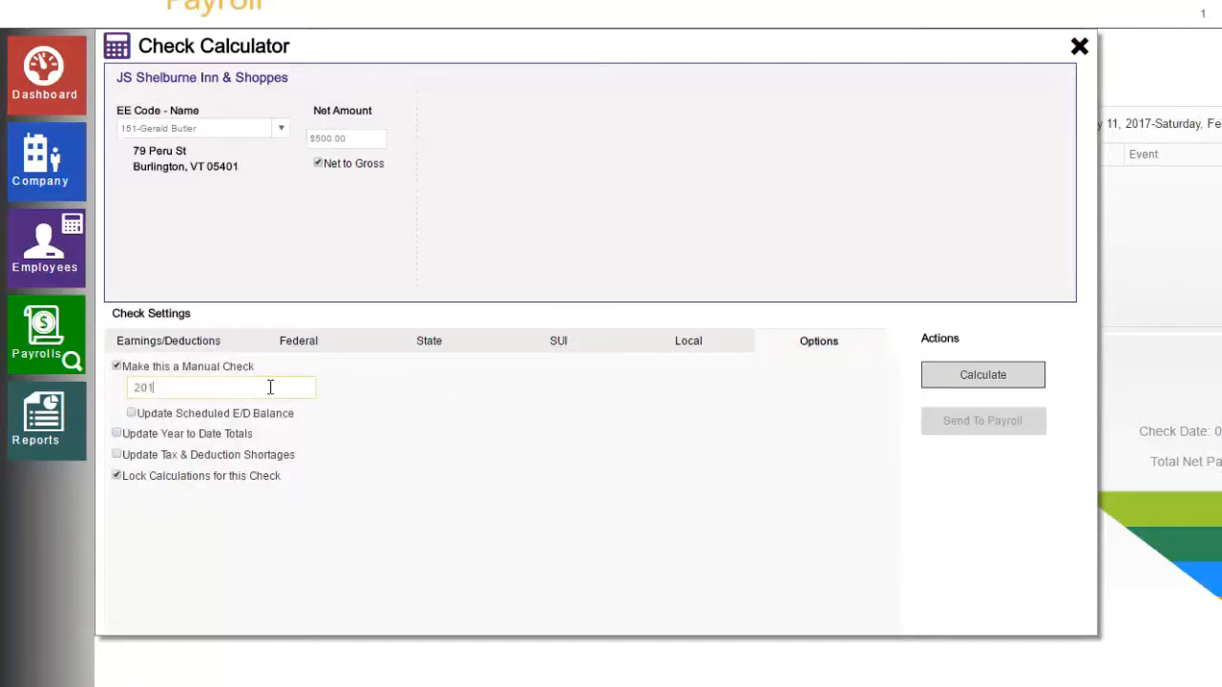
left_click(962, 377)
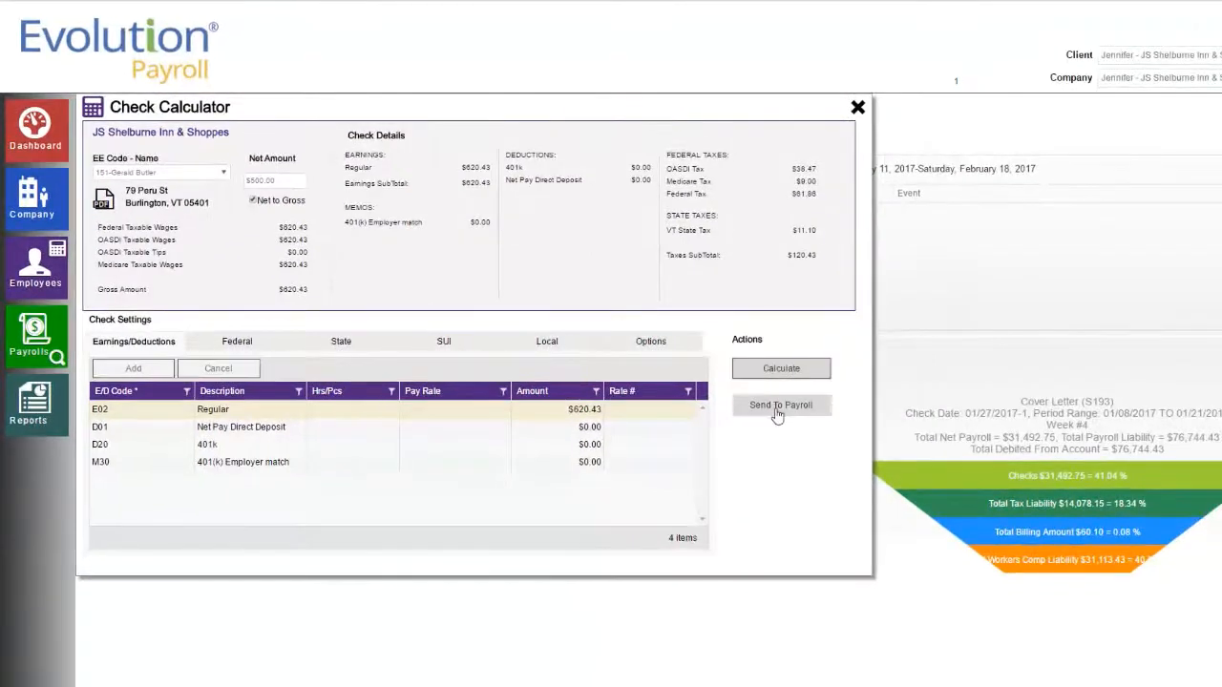
Send the calculated check to a new payroll and bring up its check-date picker.
left_click(777, 411)
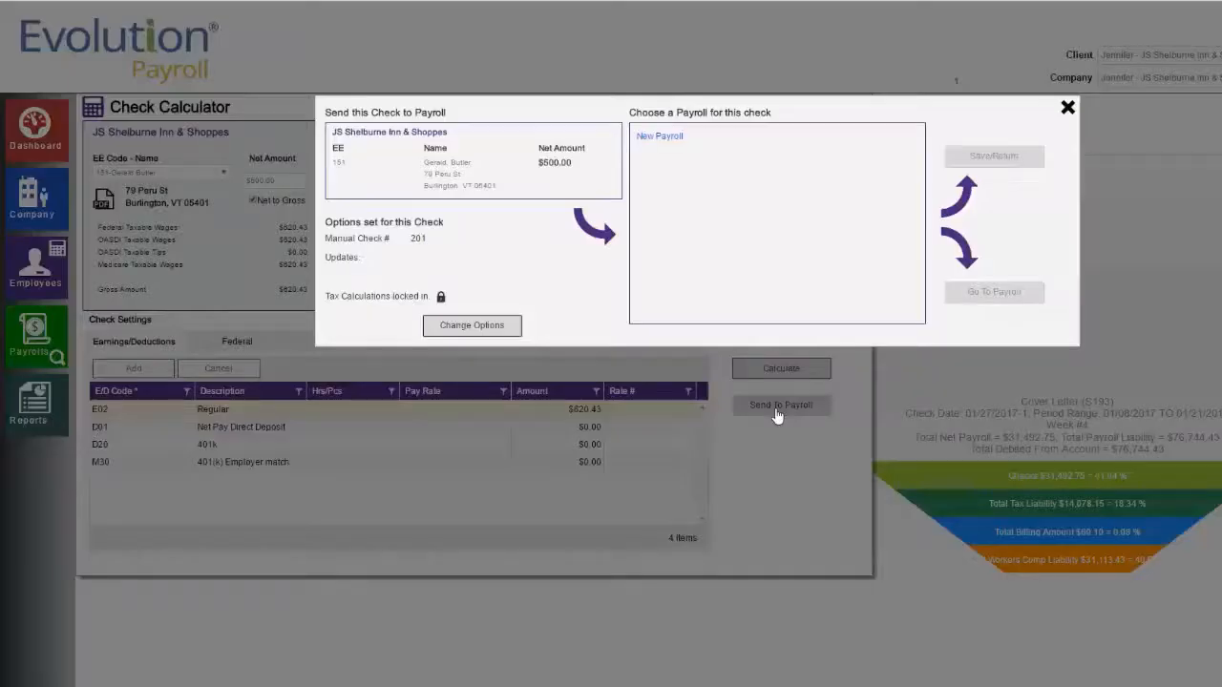
left_click(655, 139)
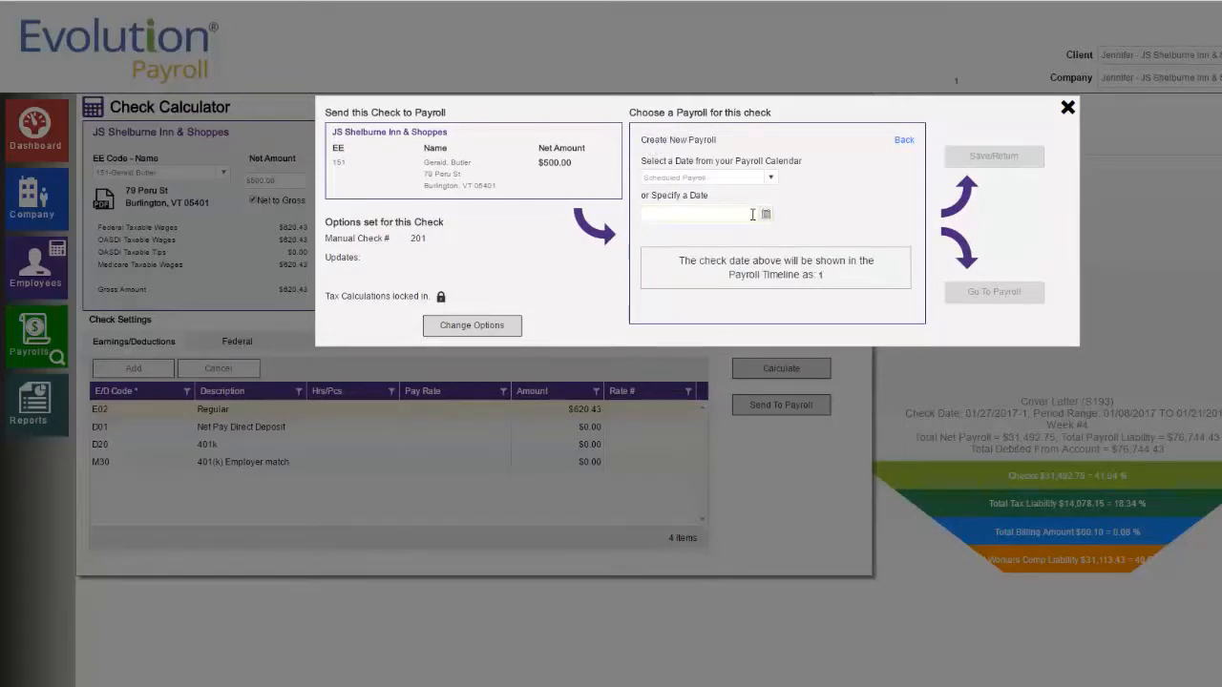
left_click(764, 215)
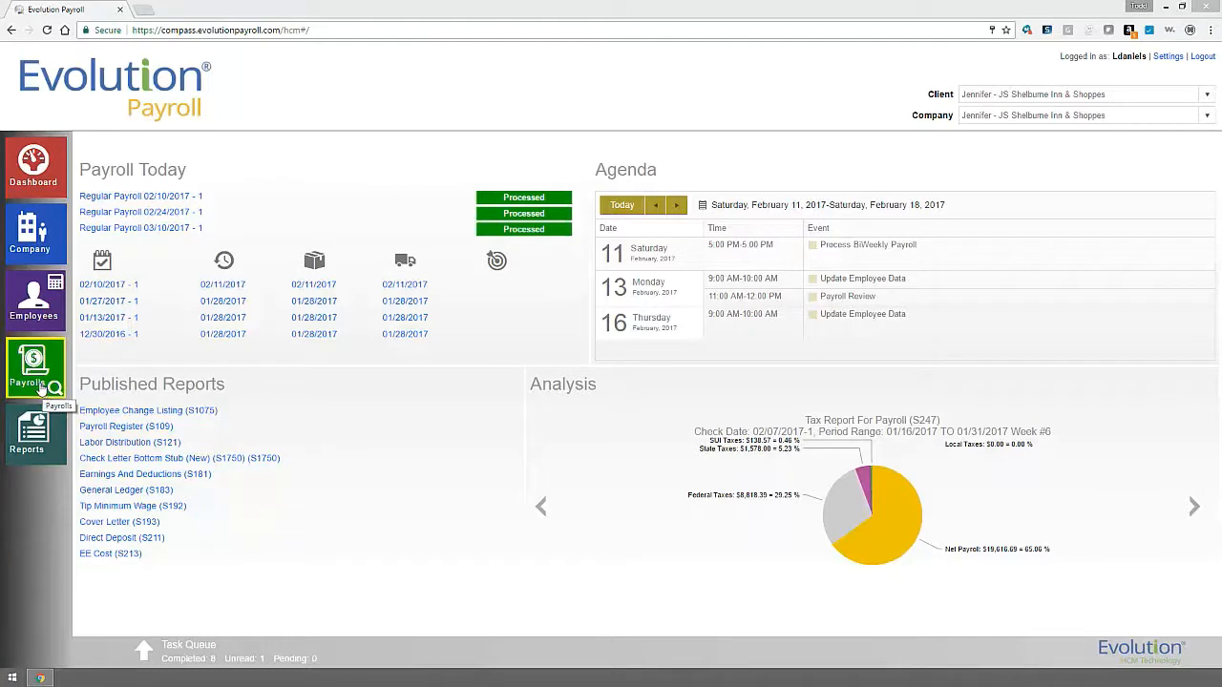
Open the Payroll Timeline from the Payrolls sidebar button.
left_click(40, 386)
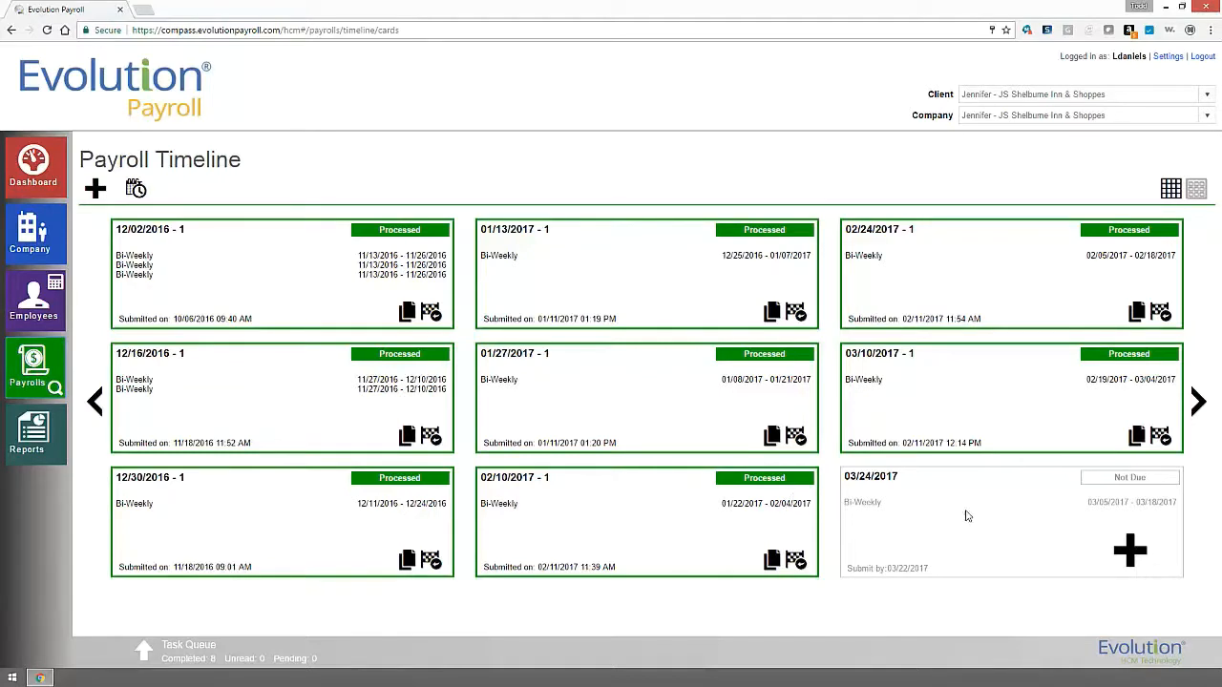
Start the 03/24/2017 payroll with All employee types and default filter and template, then create checks.
left_click(1144, 559)
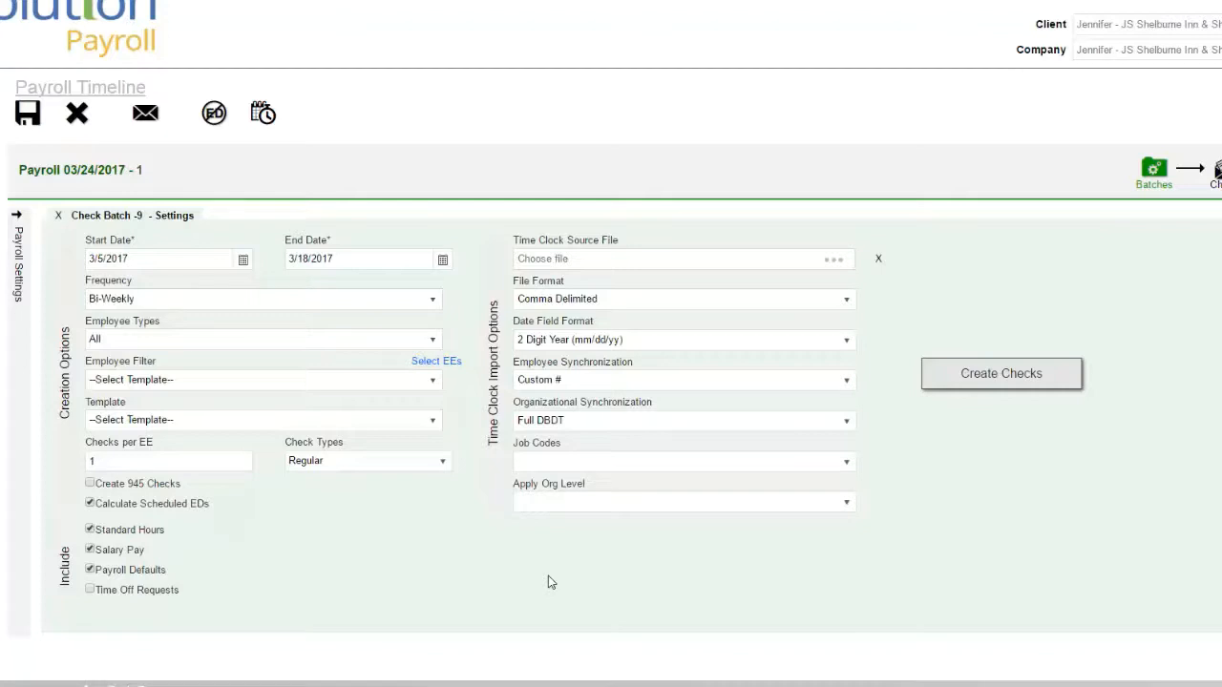
left_click(428, 346)
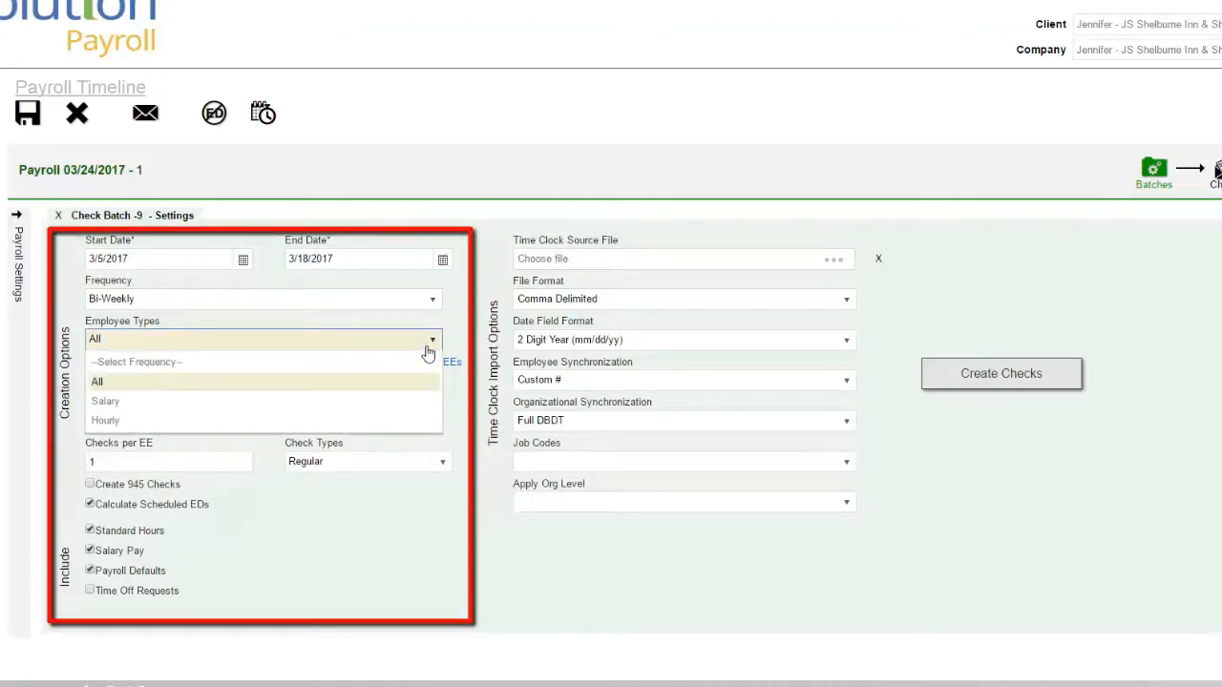
left_click(445, 549)
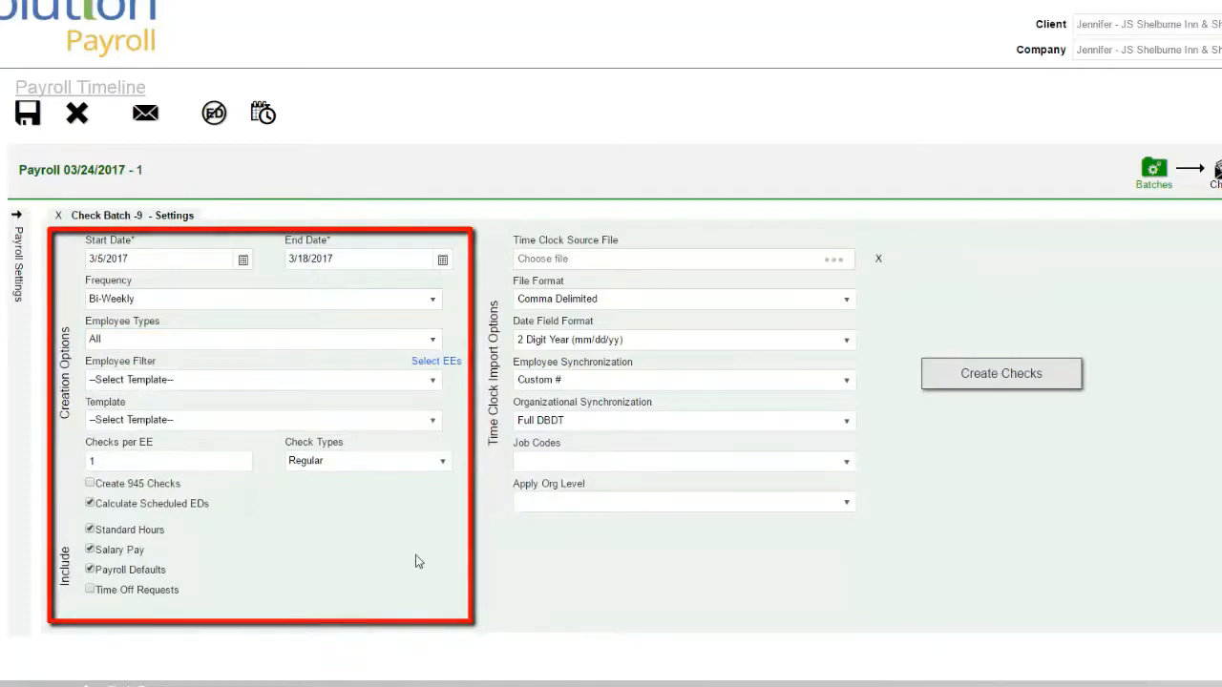
left_click(229, 382)
left_click(229, 390)
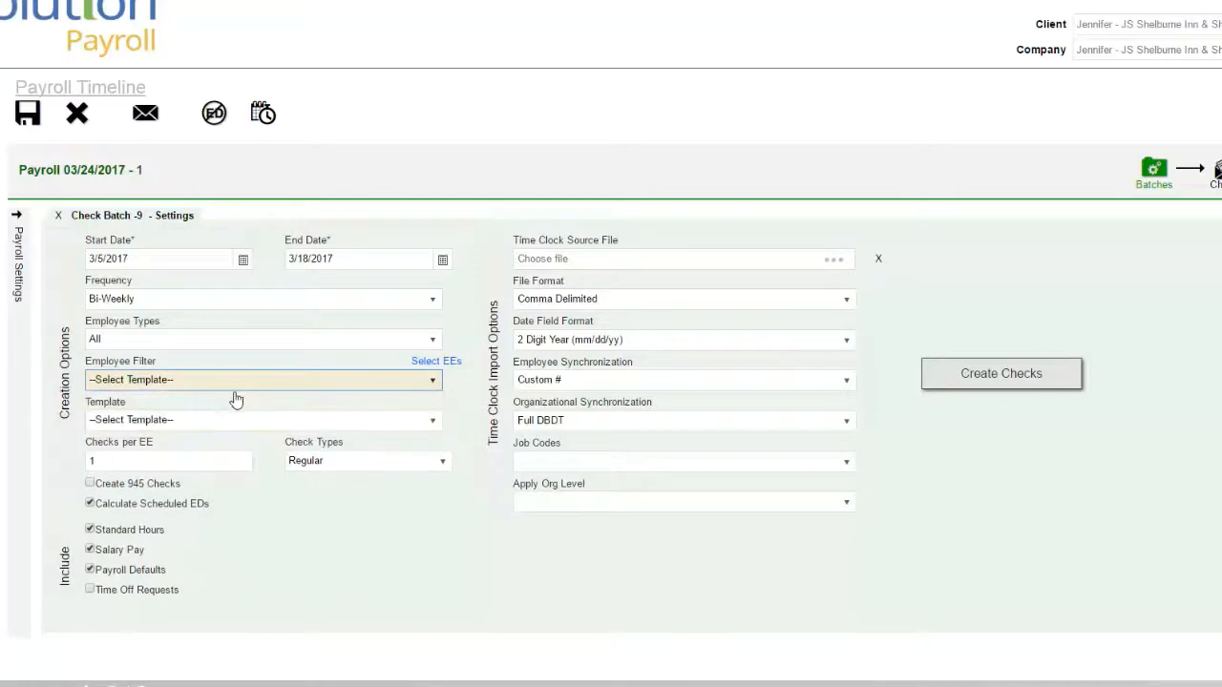
left_click(233, 426)
left_click(233, 428)
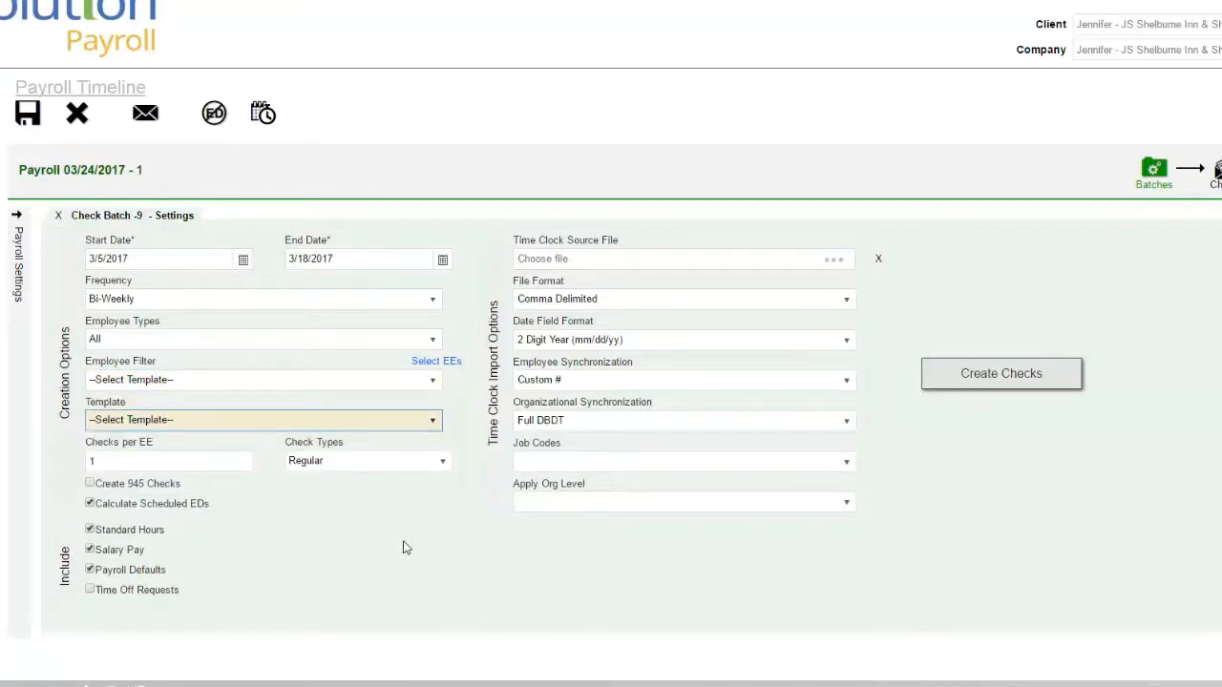
left_click(1040, 375)
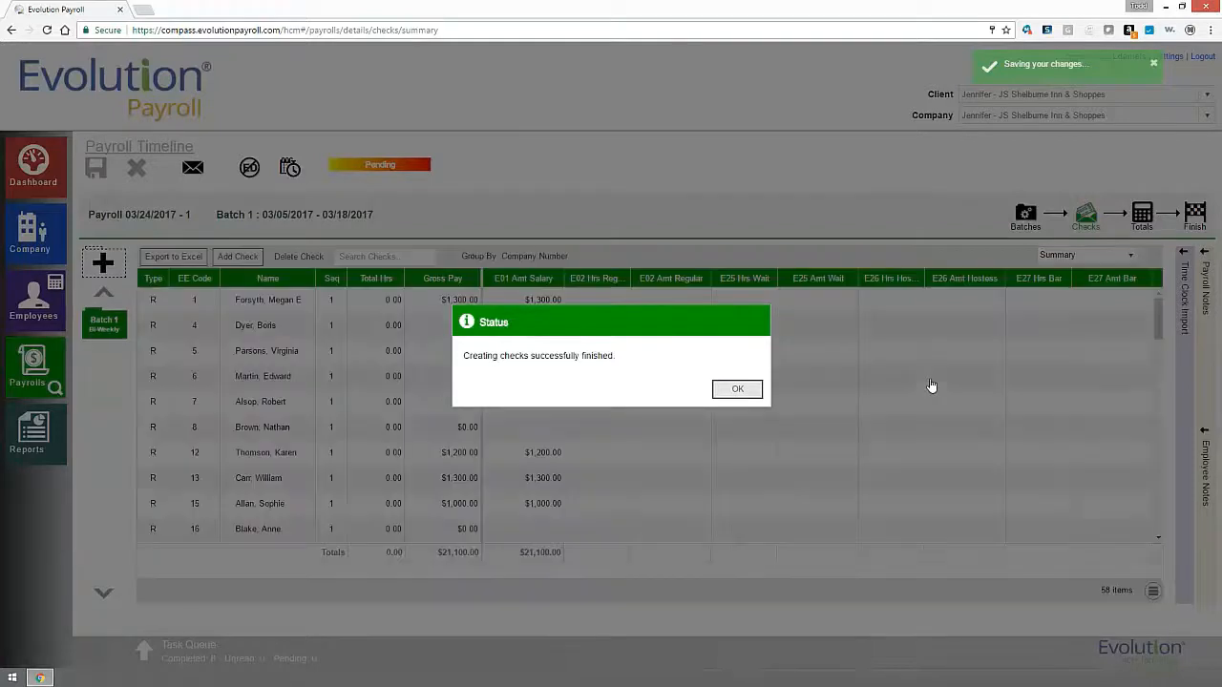
Add the E11 earnings column to the Batch 1 checks grid and begin editing employee 4's hours.
left_click(737, 389)
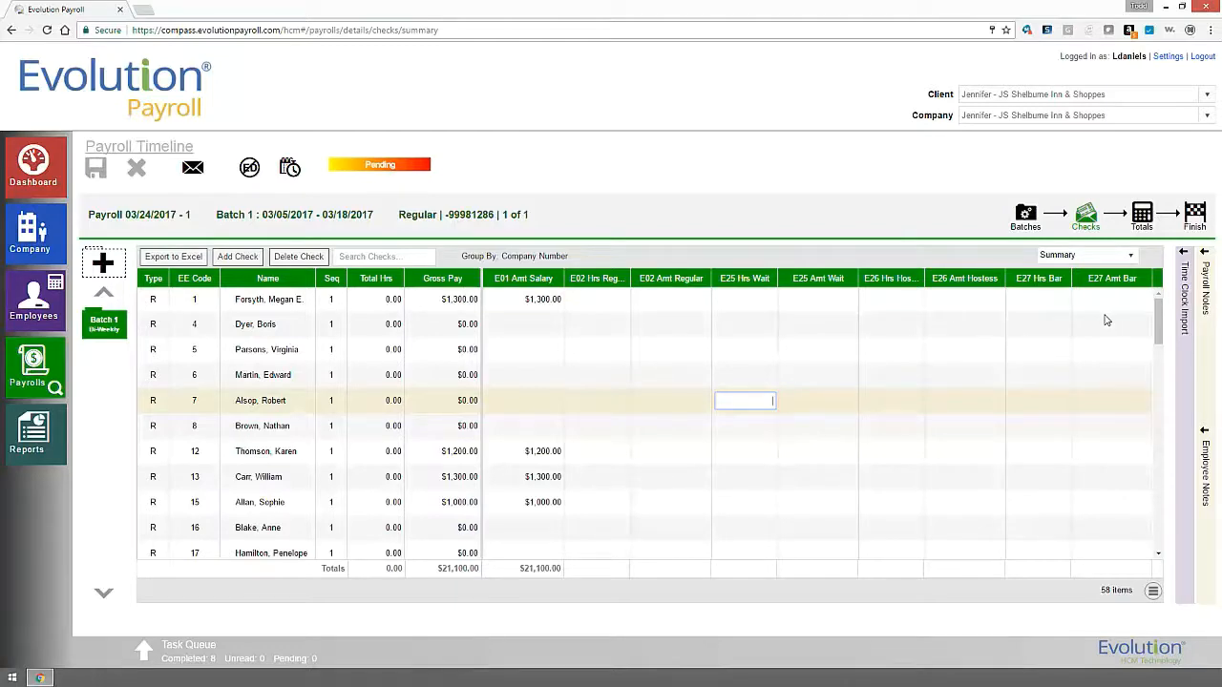
left_click(1153, 593)
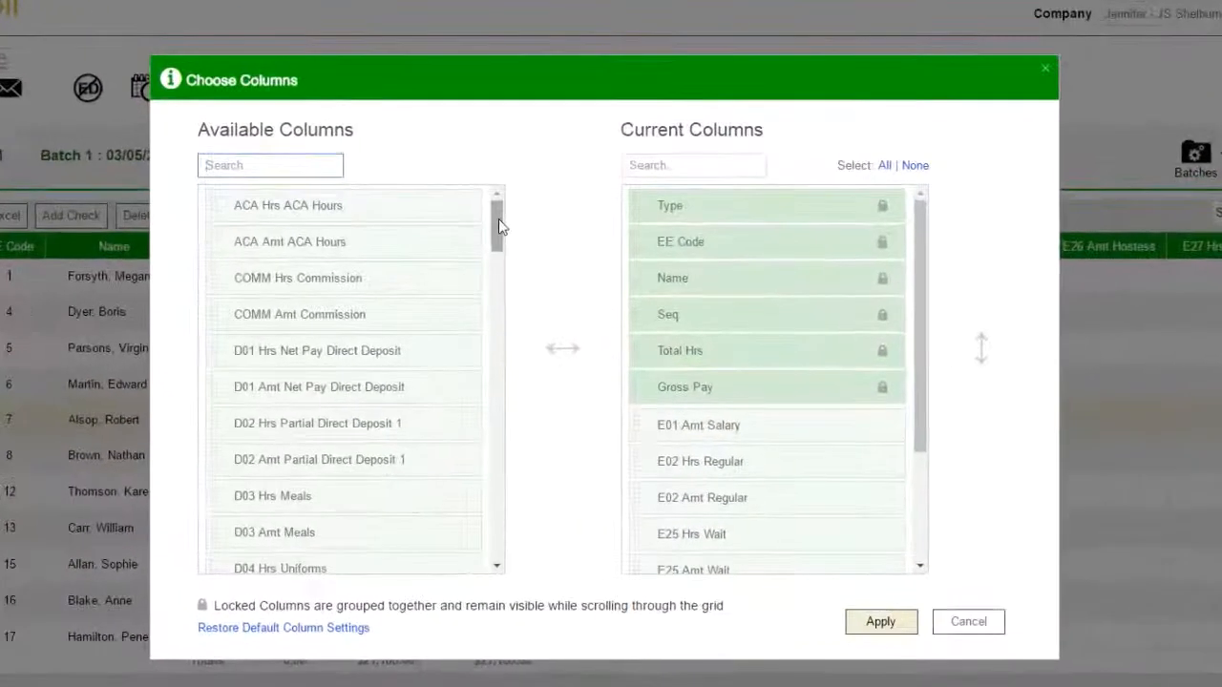
left_click_drag(498, 225, 521, 468)
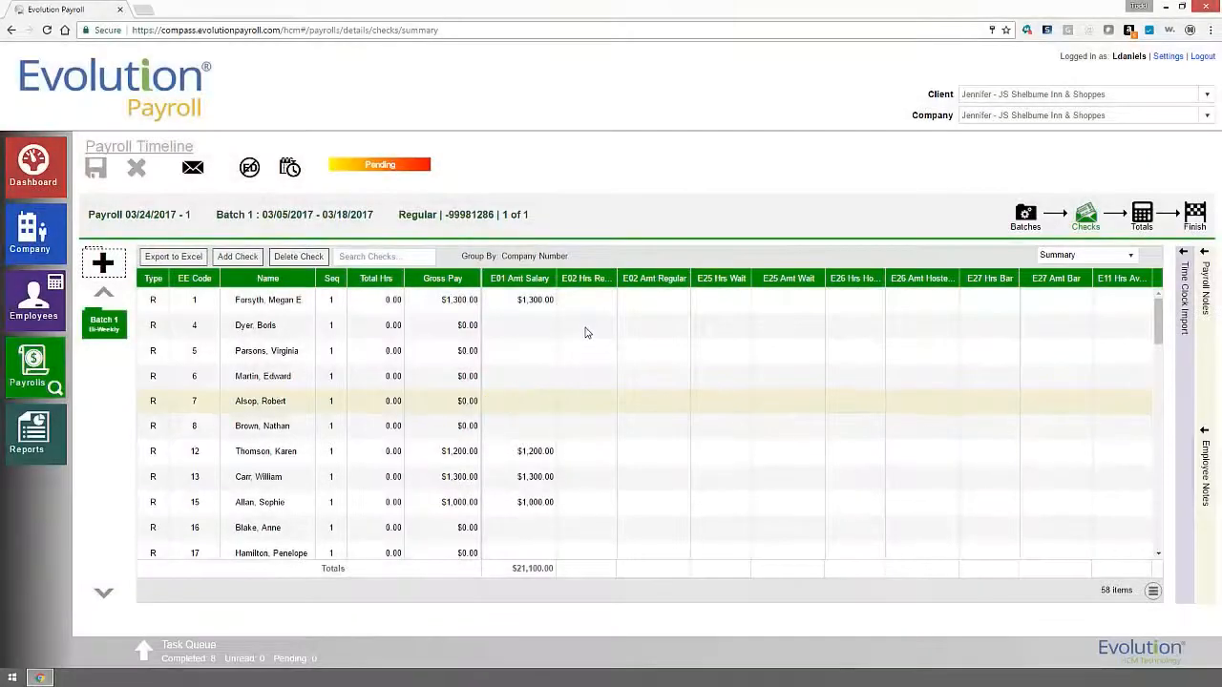
left_click(586, 327)
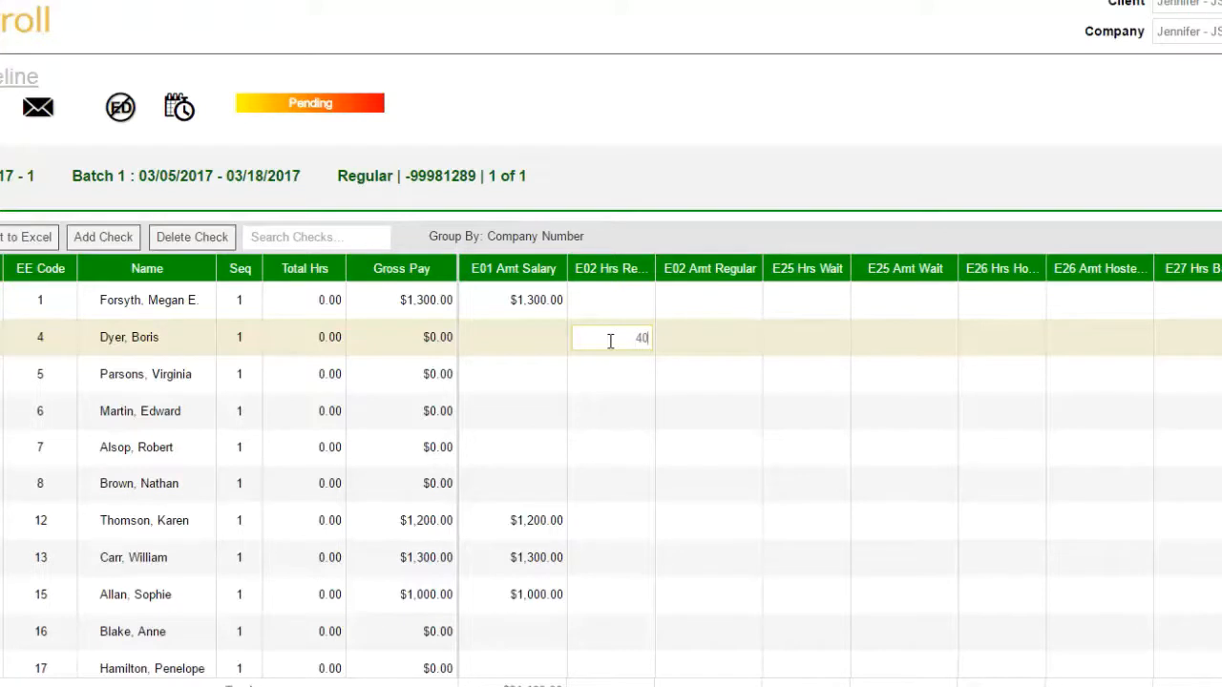
Enter 40 regular hours per hourly employee, bringing E02 totals to 611.00 hours and $11,134.00.
key("Return")
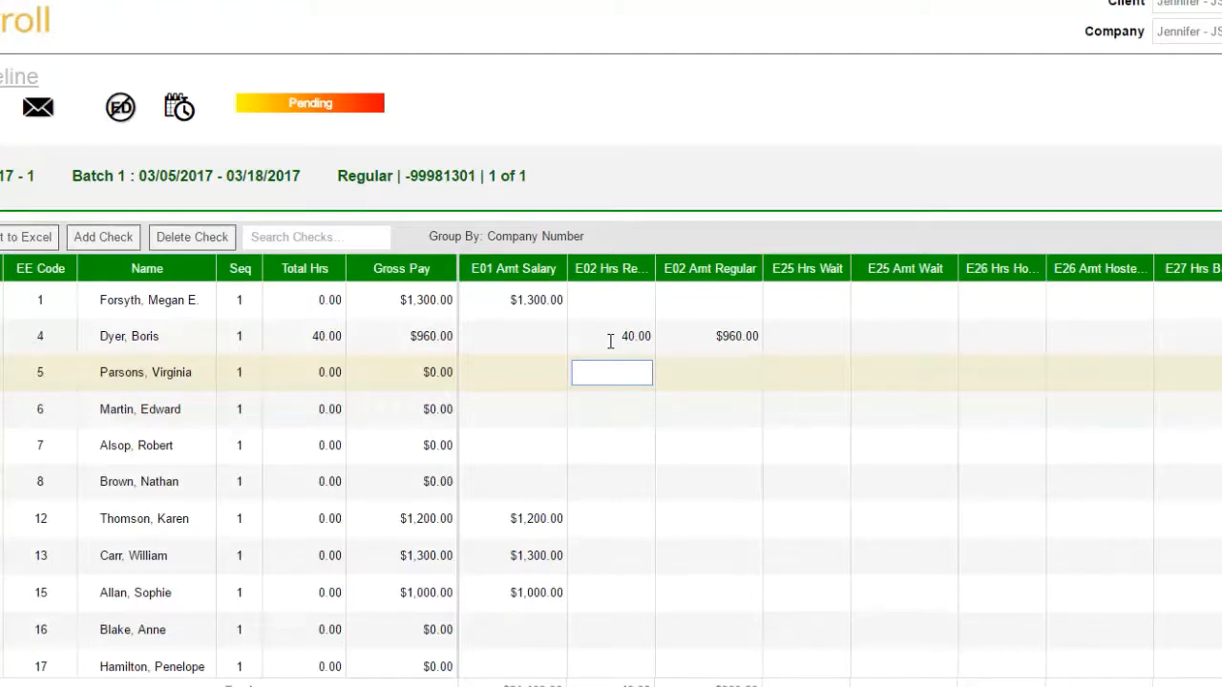
key("shift+Tab")
key("Tab")
key("Tab")
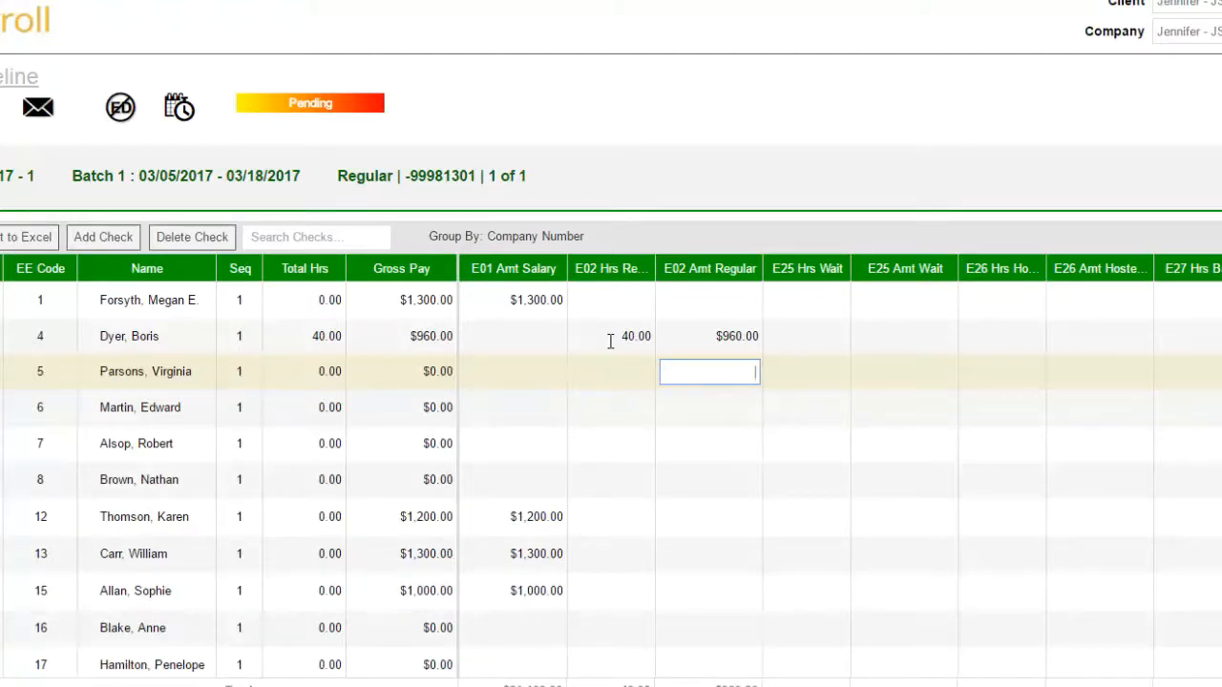
key("Tab")
key("Tab")
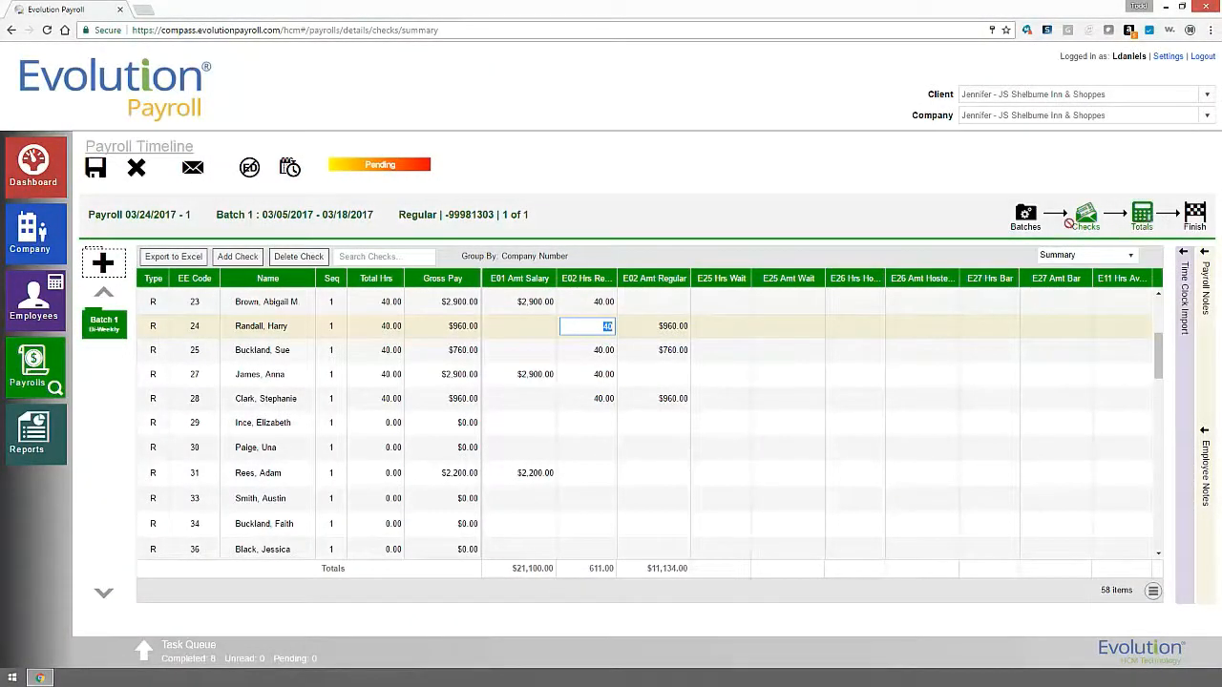
left_click(1109, 259)
left_click(1110, 263)
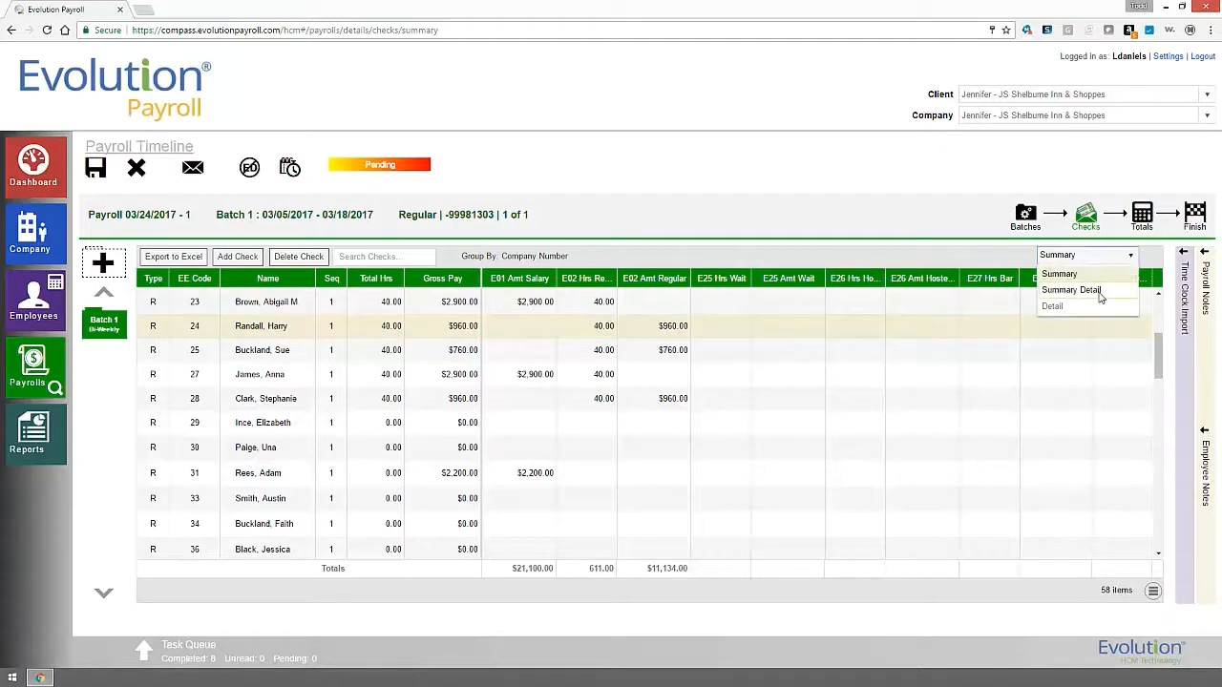
Switch the checks grid to Summary Detail view and expand the employee's zero-dollar check.
left_click(1098, 288)
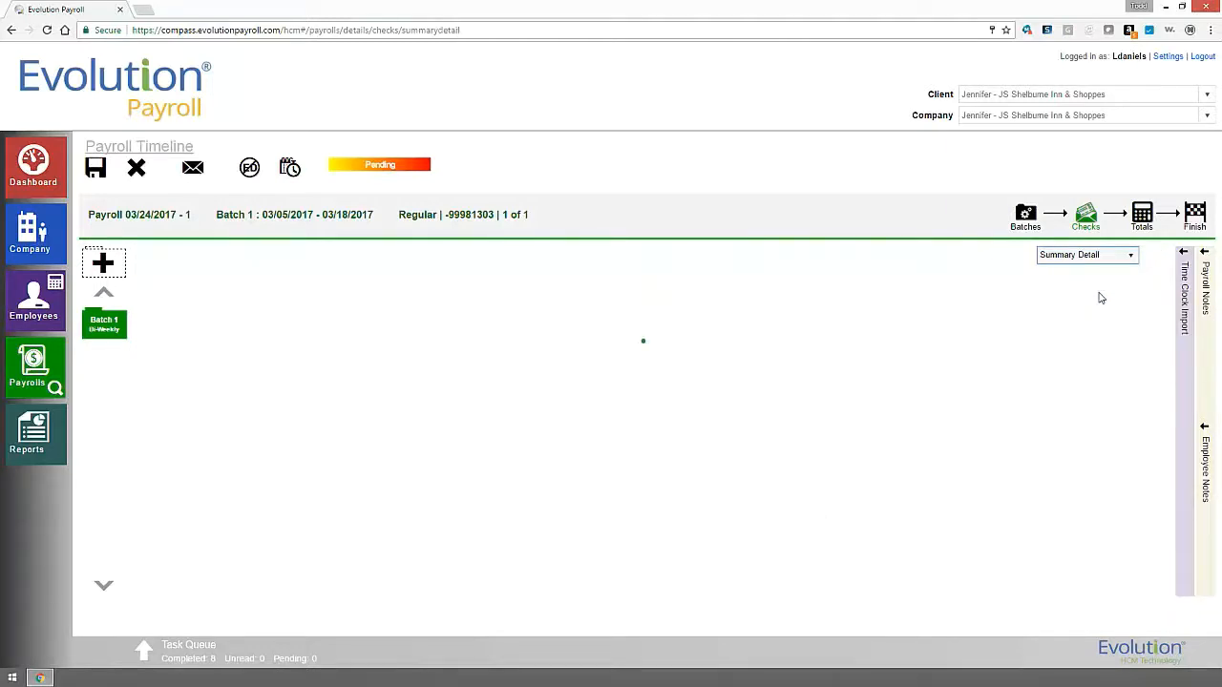
left_click_drag(1164, 314, 1134, 425)
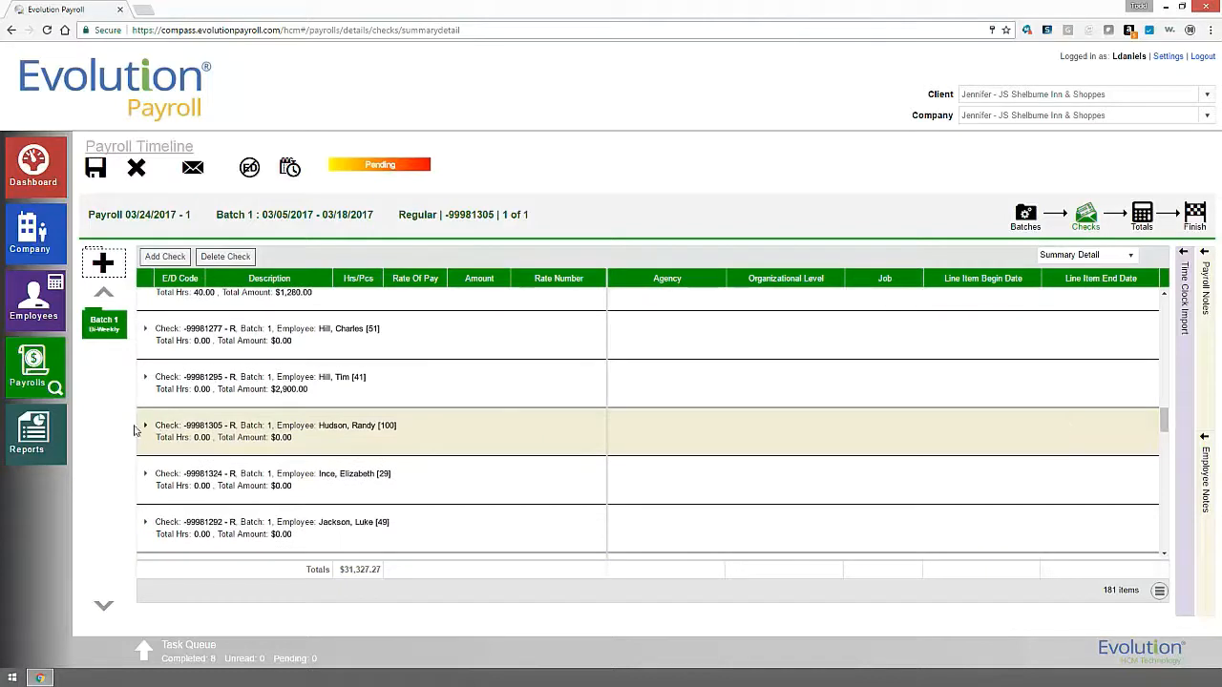
left_click(145, 426)
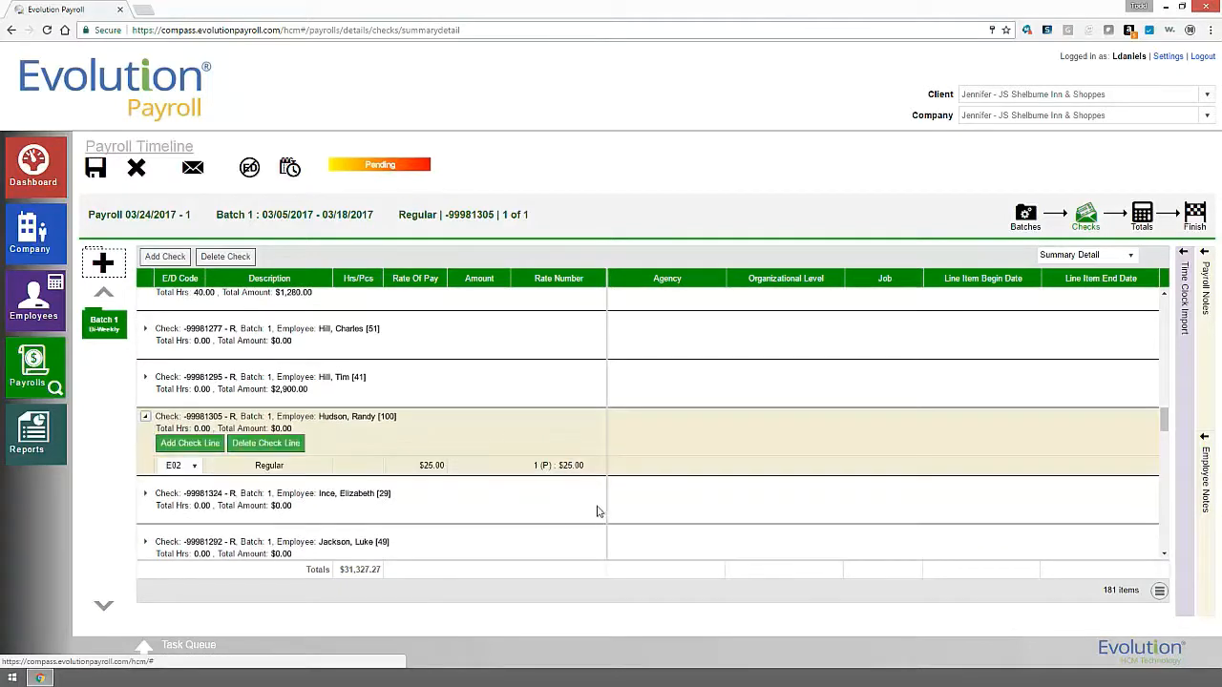
Enter 40 regular hours at $25.00 on the E02 line, leaving agency and department unset.
left_click(378, 466)
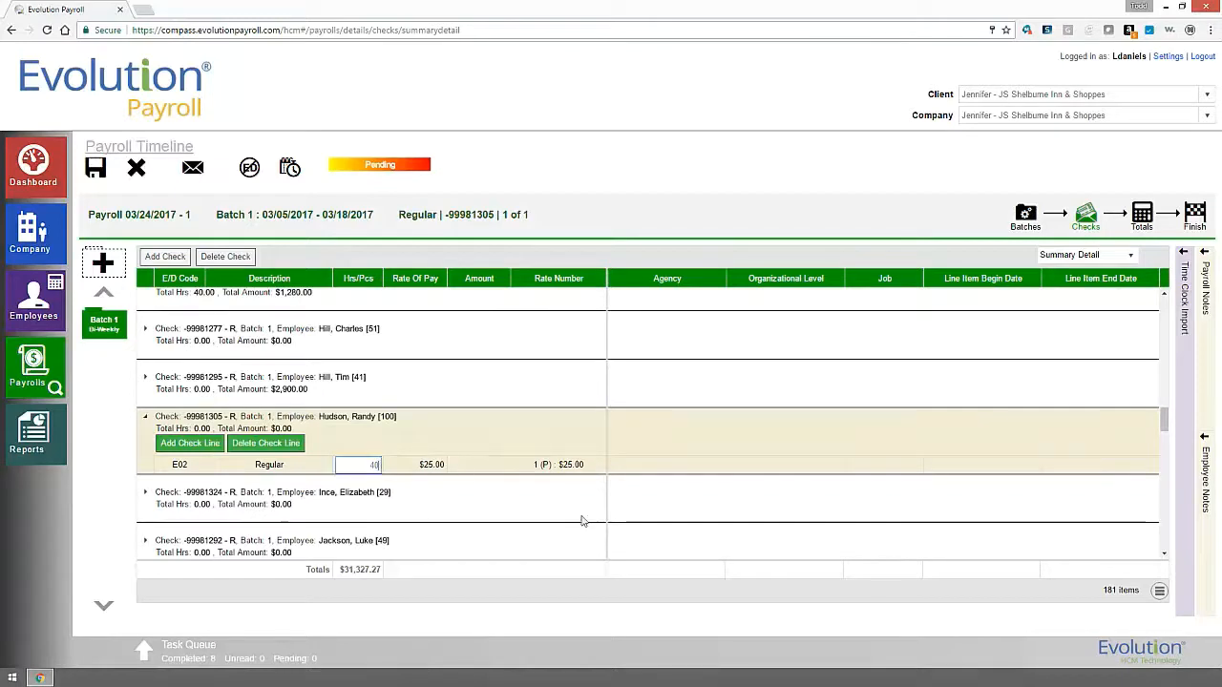
key("Tab")
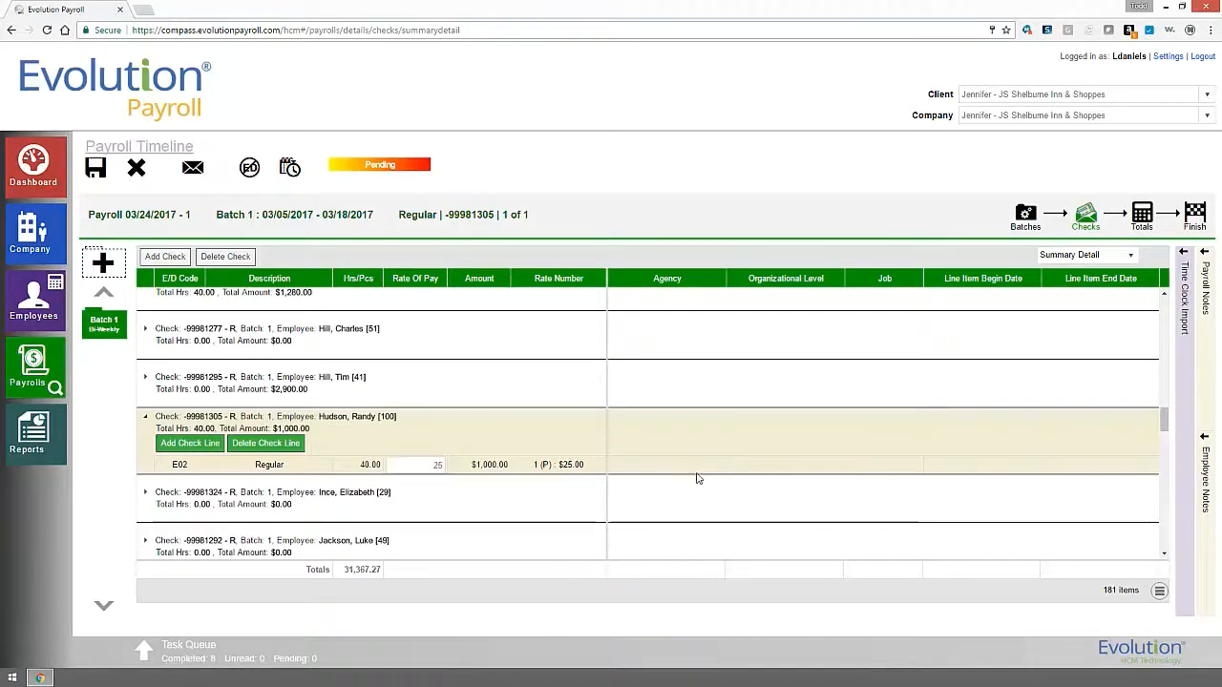
left_click(701, 469)
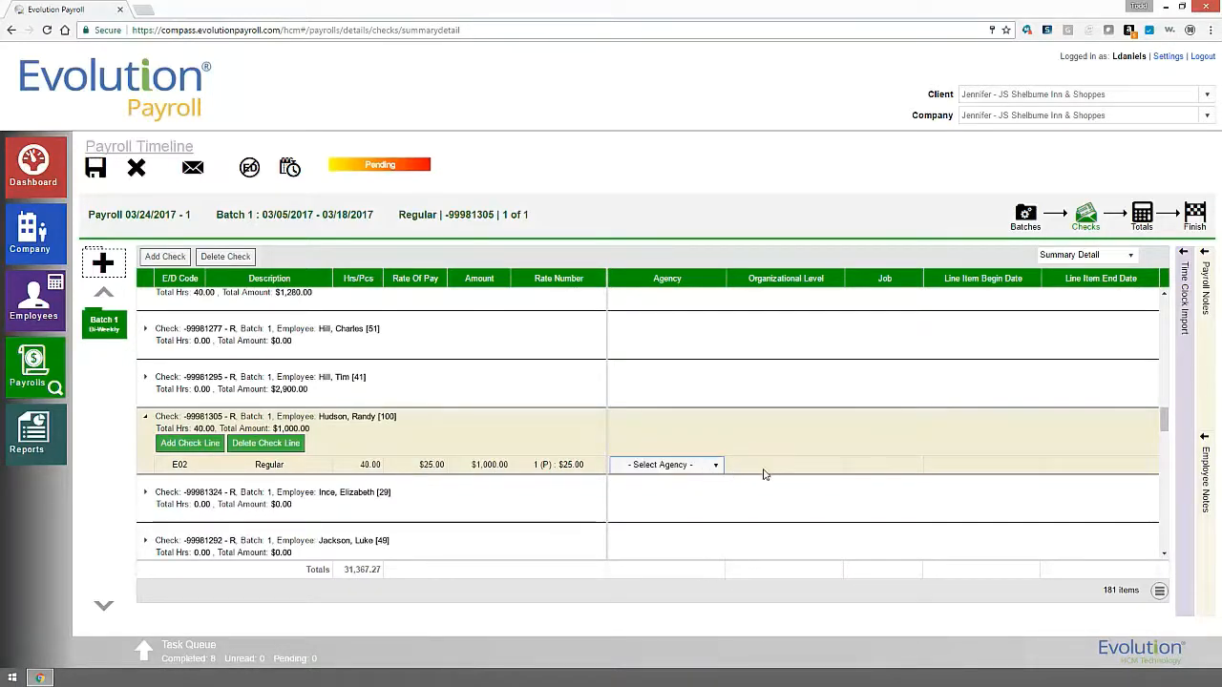
left_click(715, 466)
left_click(780, 469)
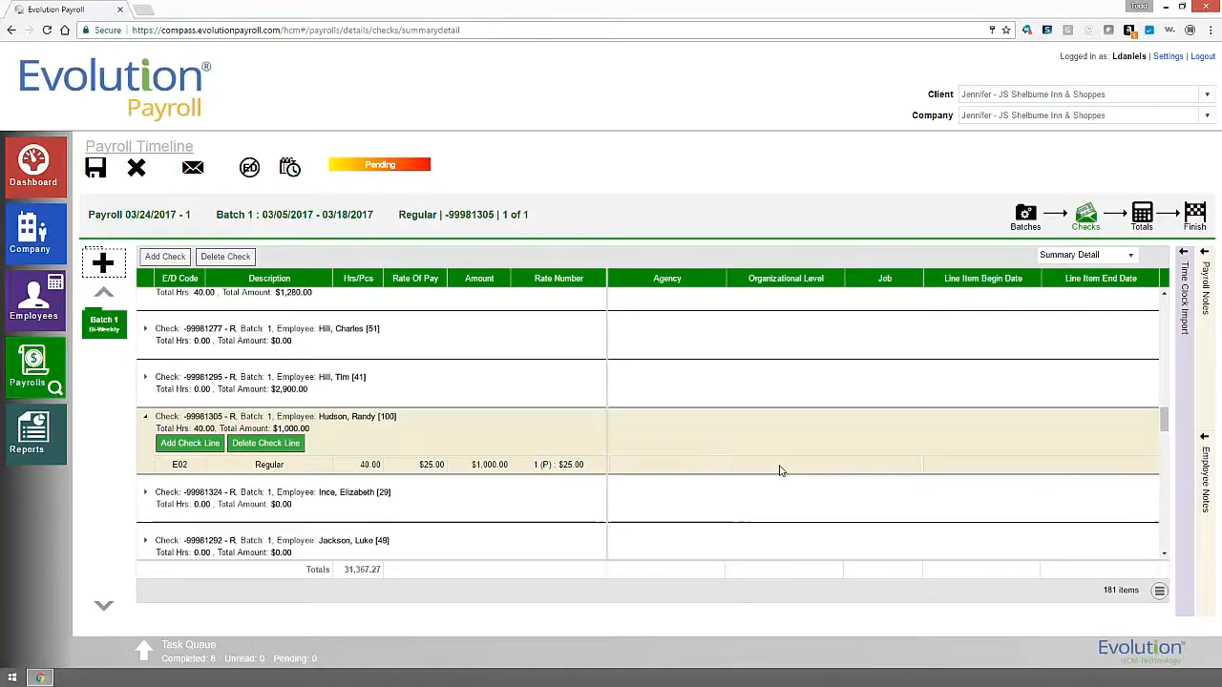
left_click(833, 466)
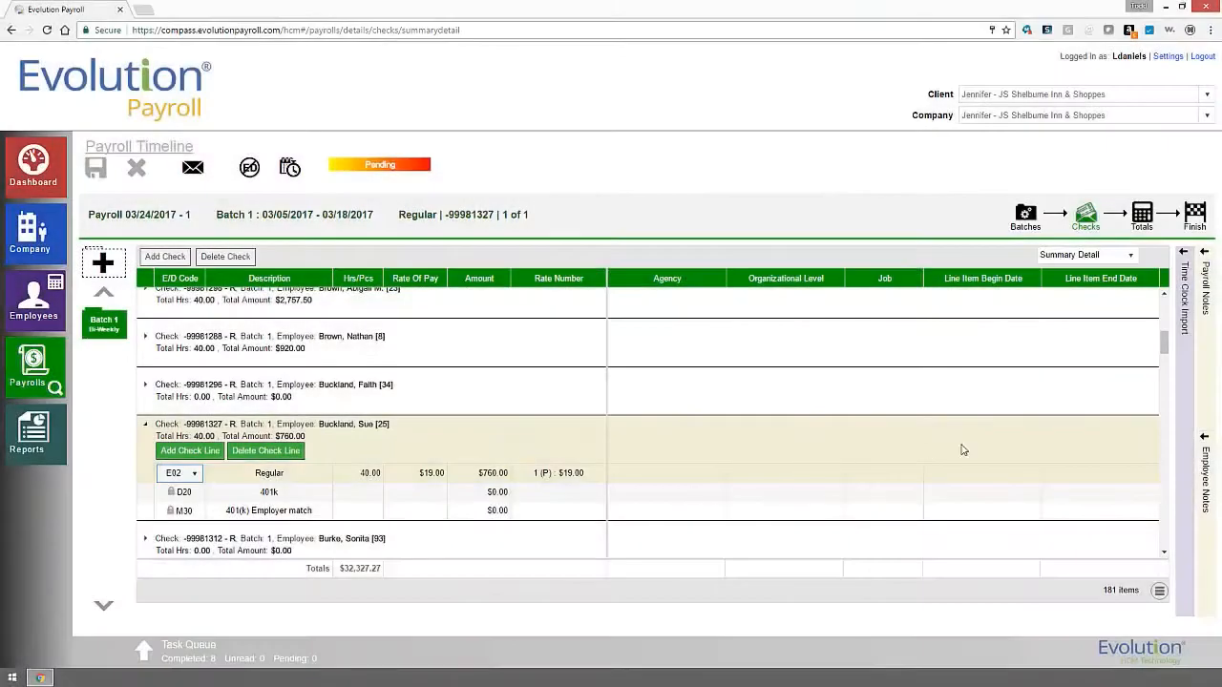
left_click(1129, 256)
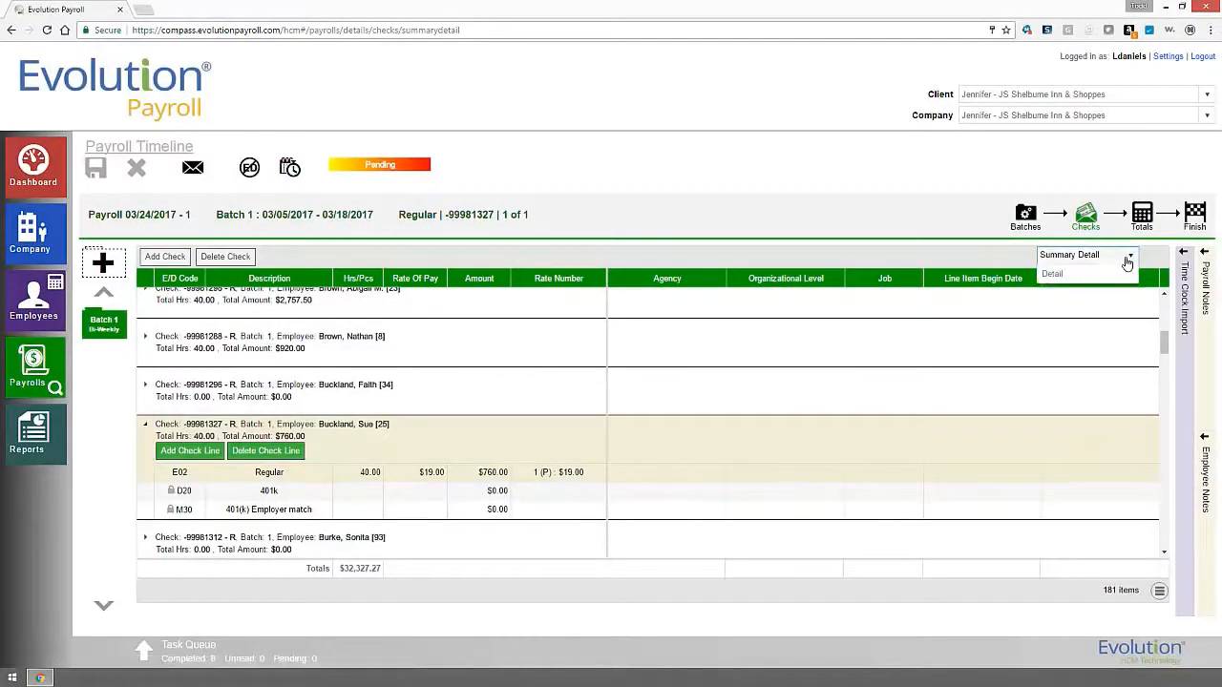
In Detail view, review the check line's Local Tax Overrides, Labor Defaults and Basic settings.
left_click(1096, 308)
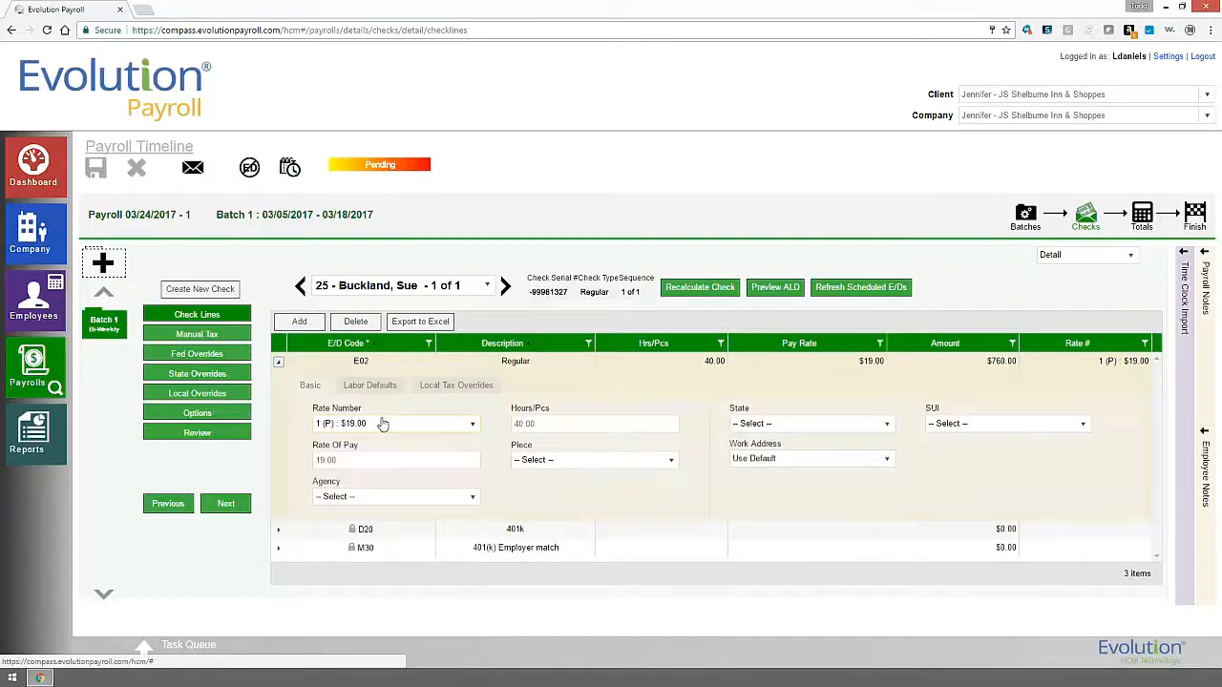
left_click(434, 392)
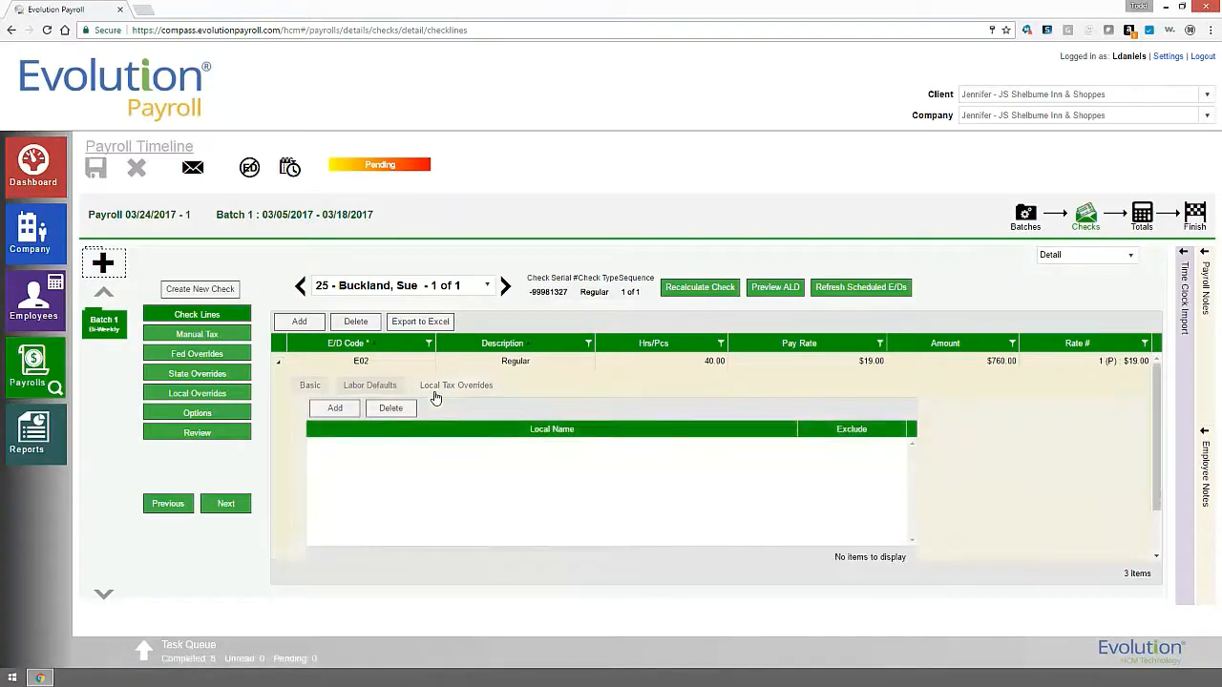
left_click(363, 395)
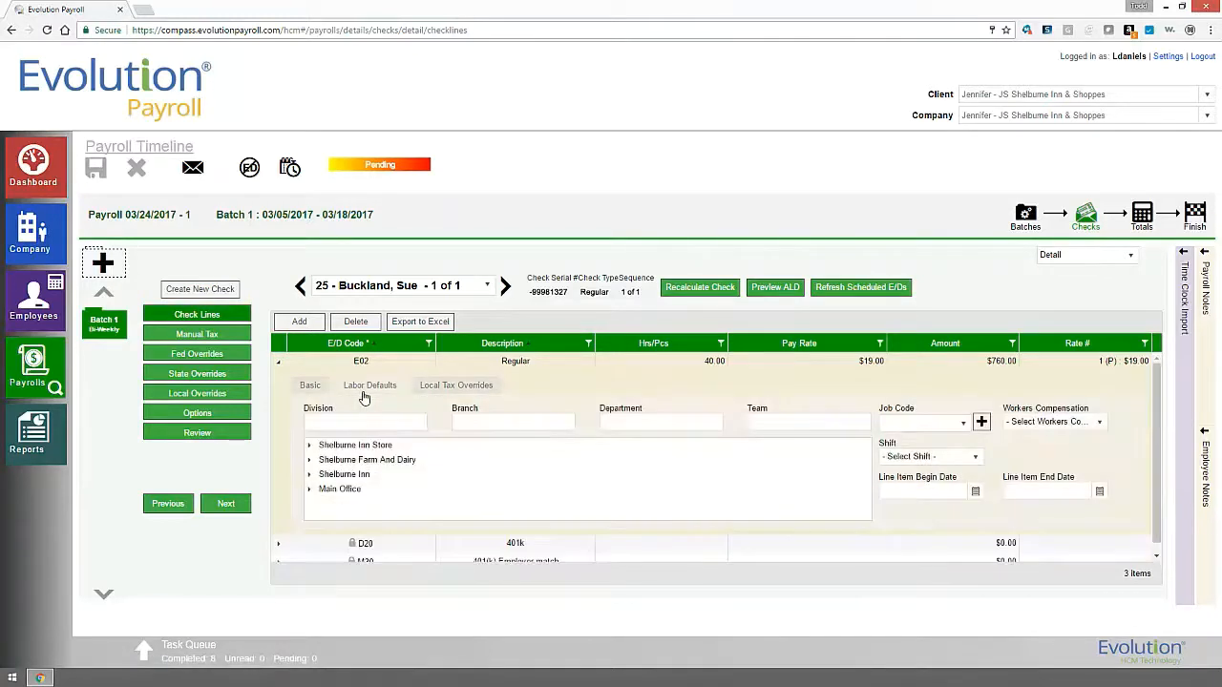
left_click(311, 389)
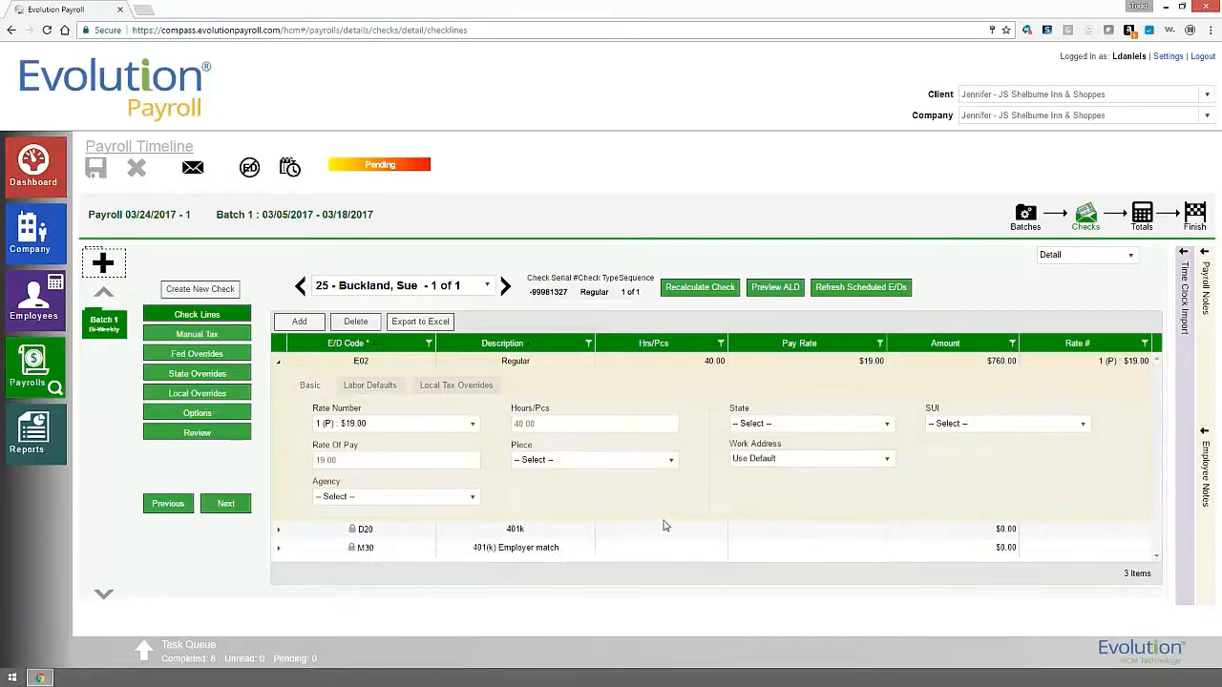
left_click(586, 466)
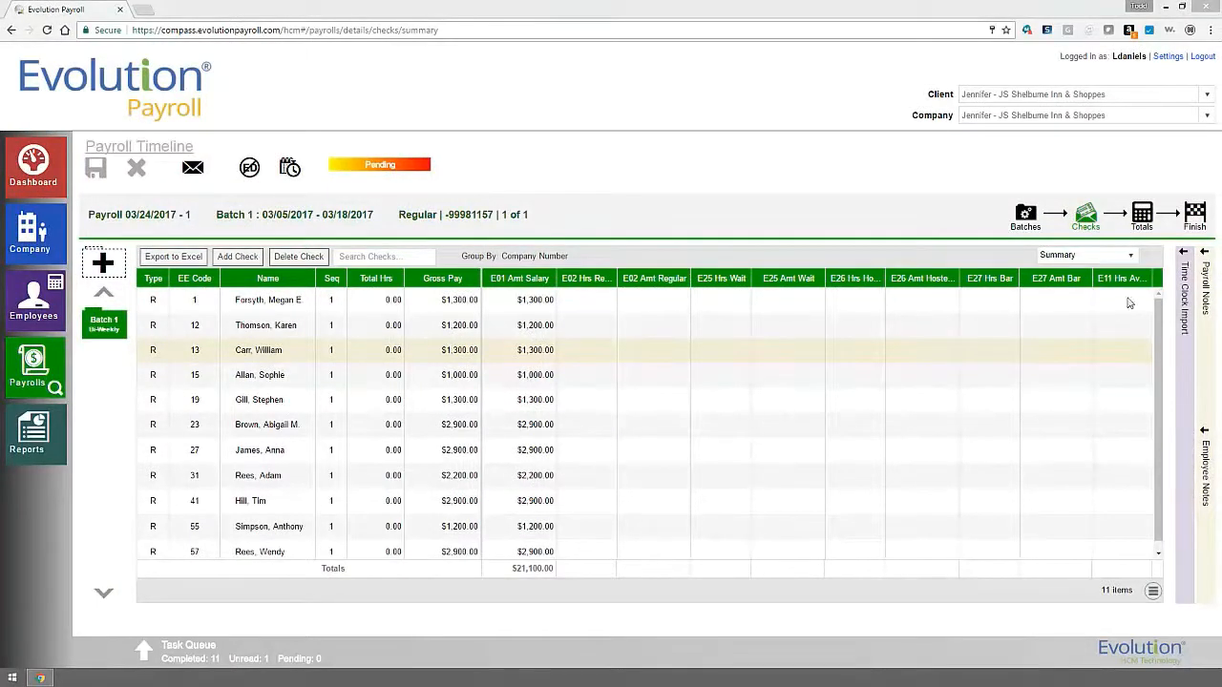
Import Timeclockimport.txt in Fixed Positions format, bringing Batch 1 to 58 checks.
left_click(1184, 257)
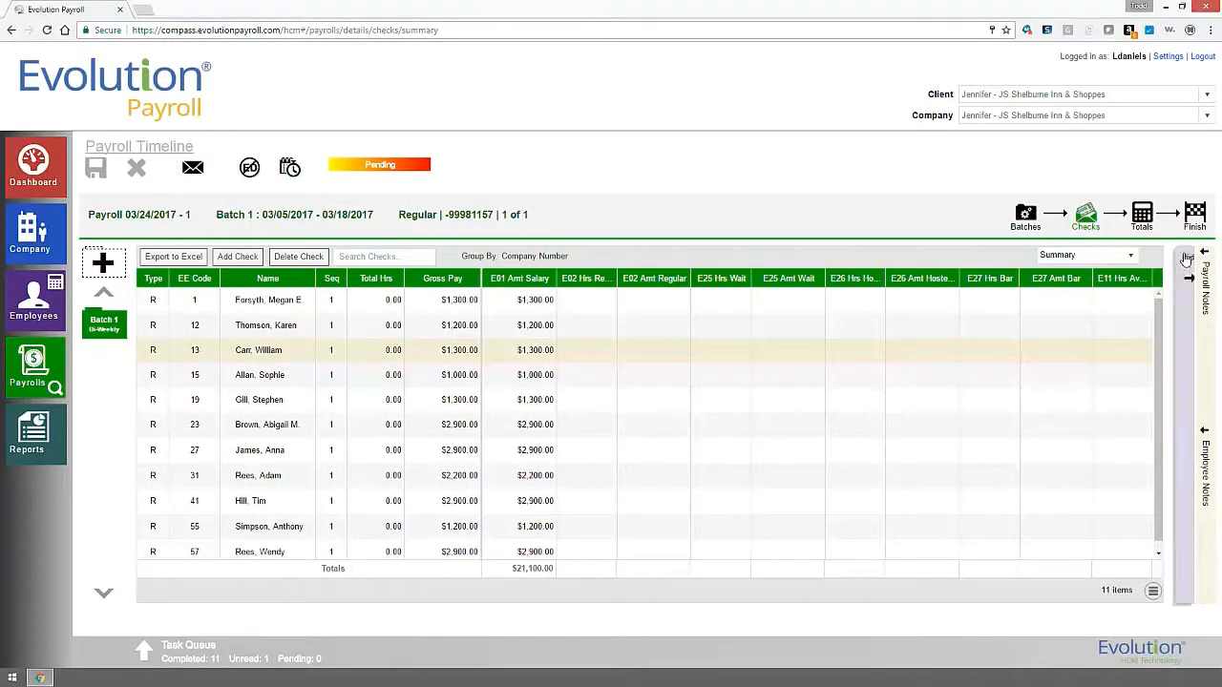
left_click(1064, 298)
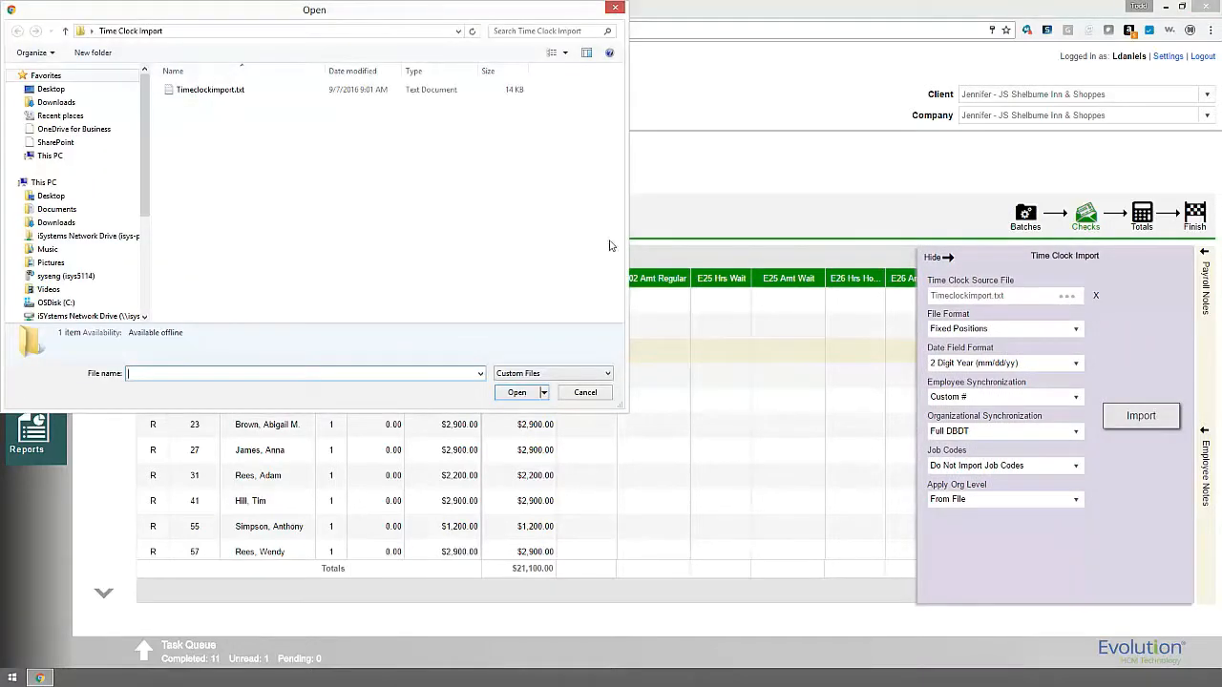
left_click(218, 96)
left_click(515, 393)
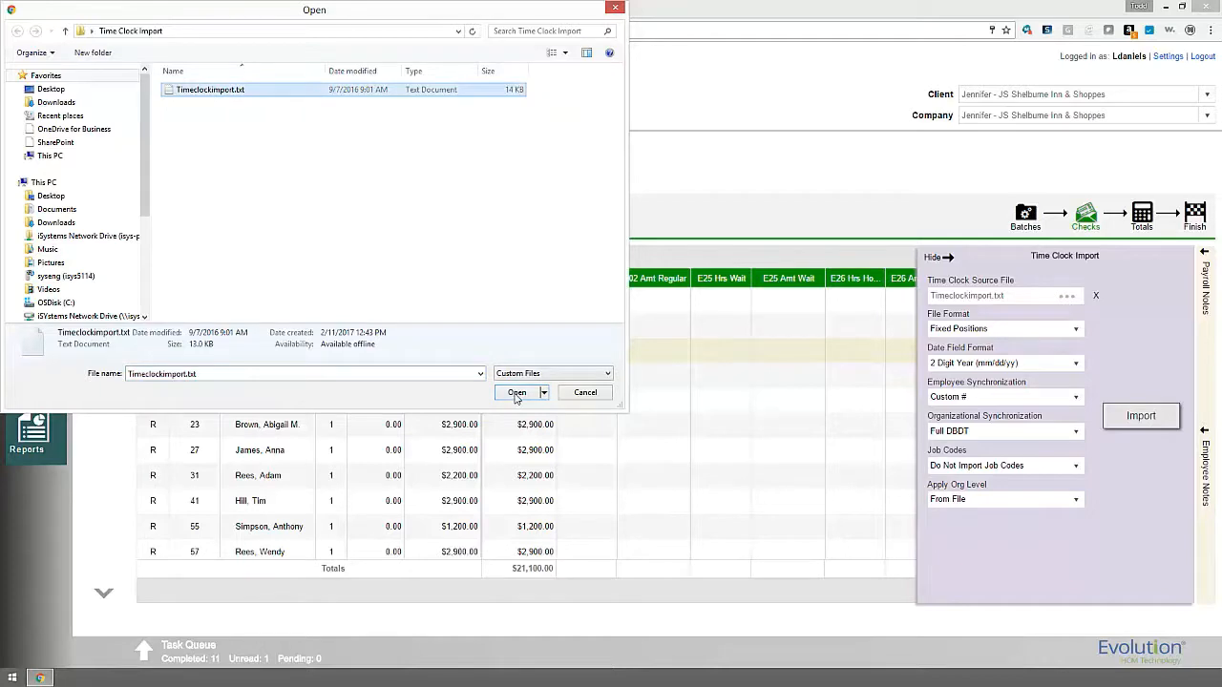
left_click(1059, 331)
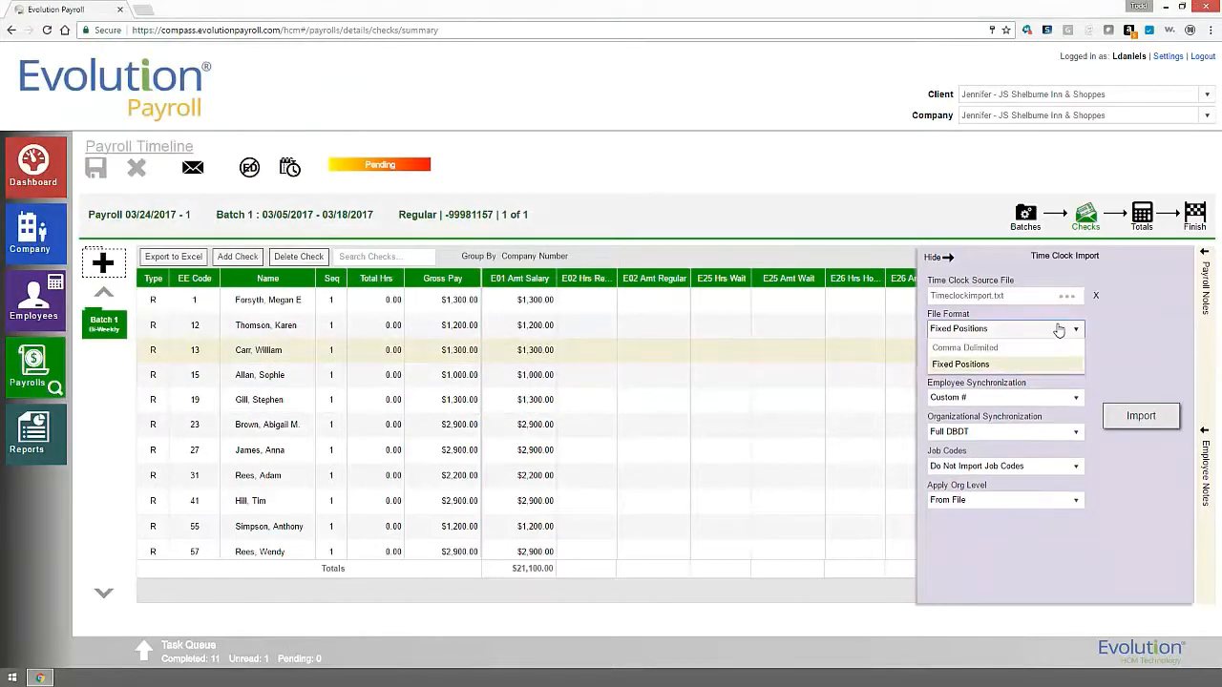
left_click(1050, 363)
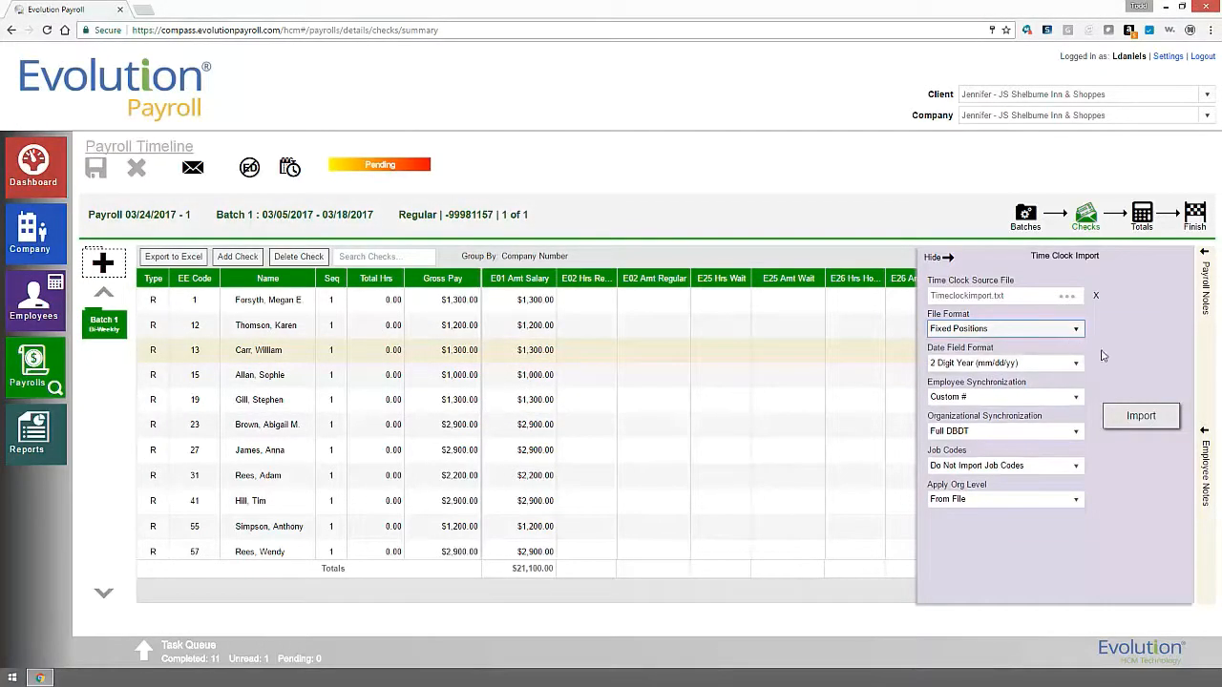
left_click(1141, 418)
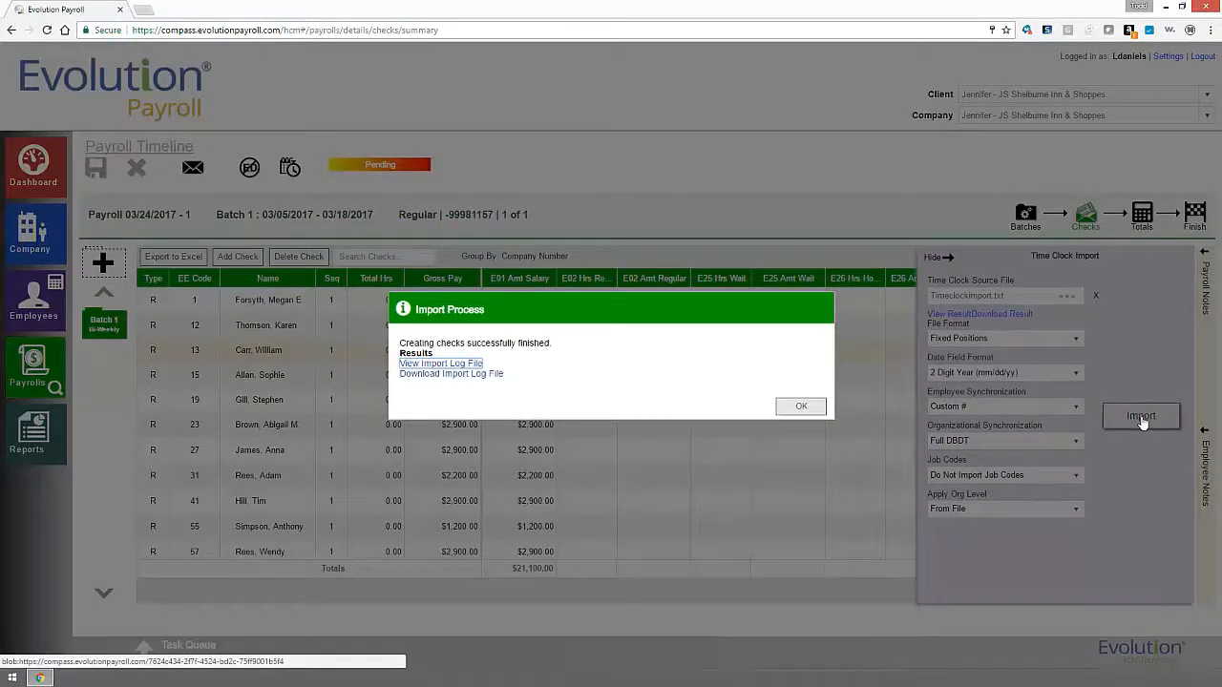
left_click(806, 411)
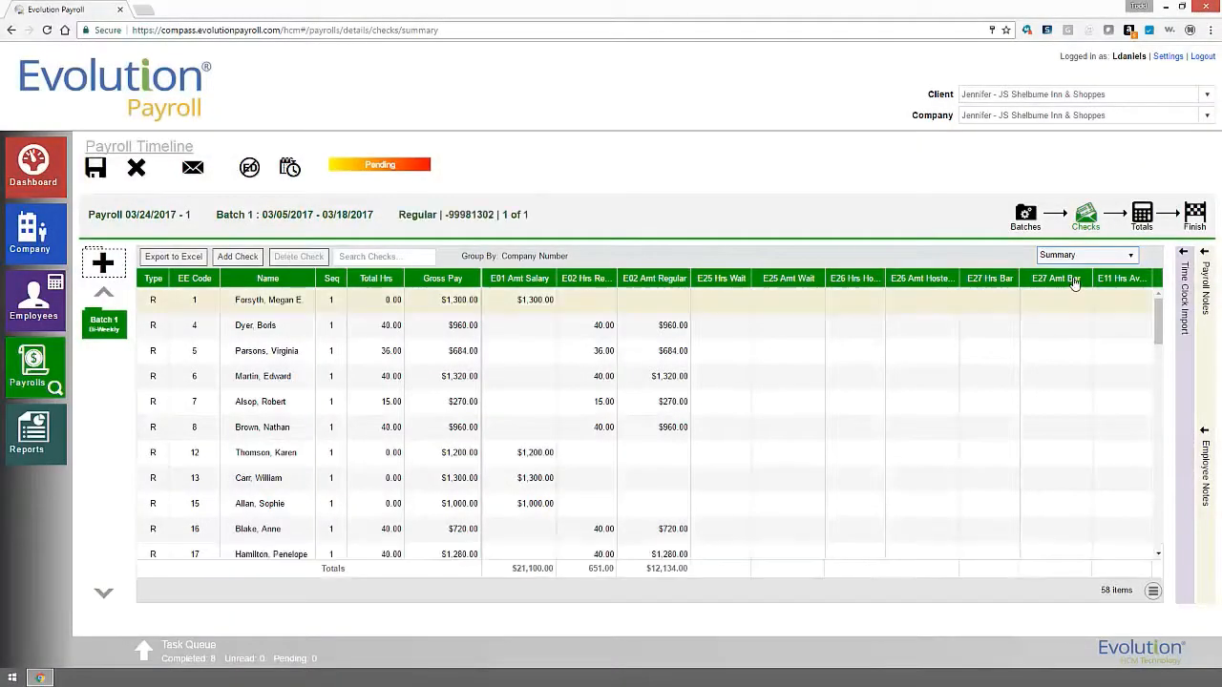
Calculate totals of $33,234.00 gross and $7,599.34 taxes, checking the Federal Gross Wages breakdown.
left_click(1143, 218)
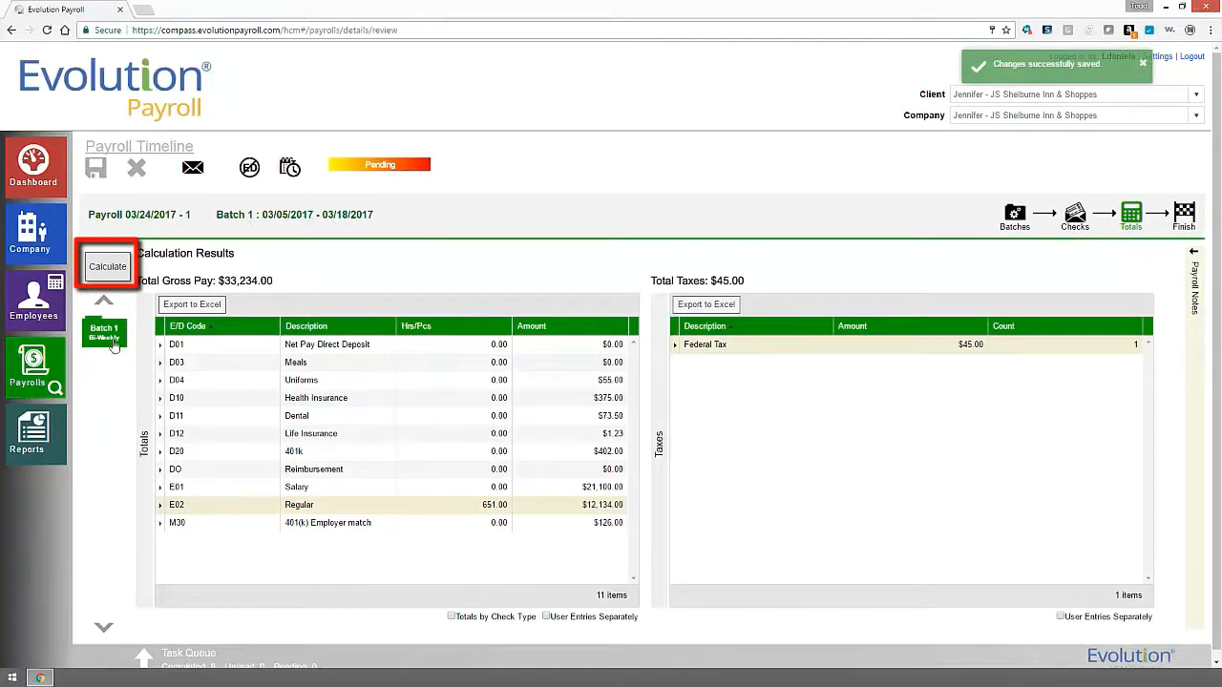
left_click(110, 268)
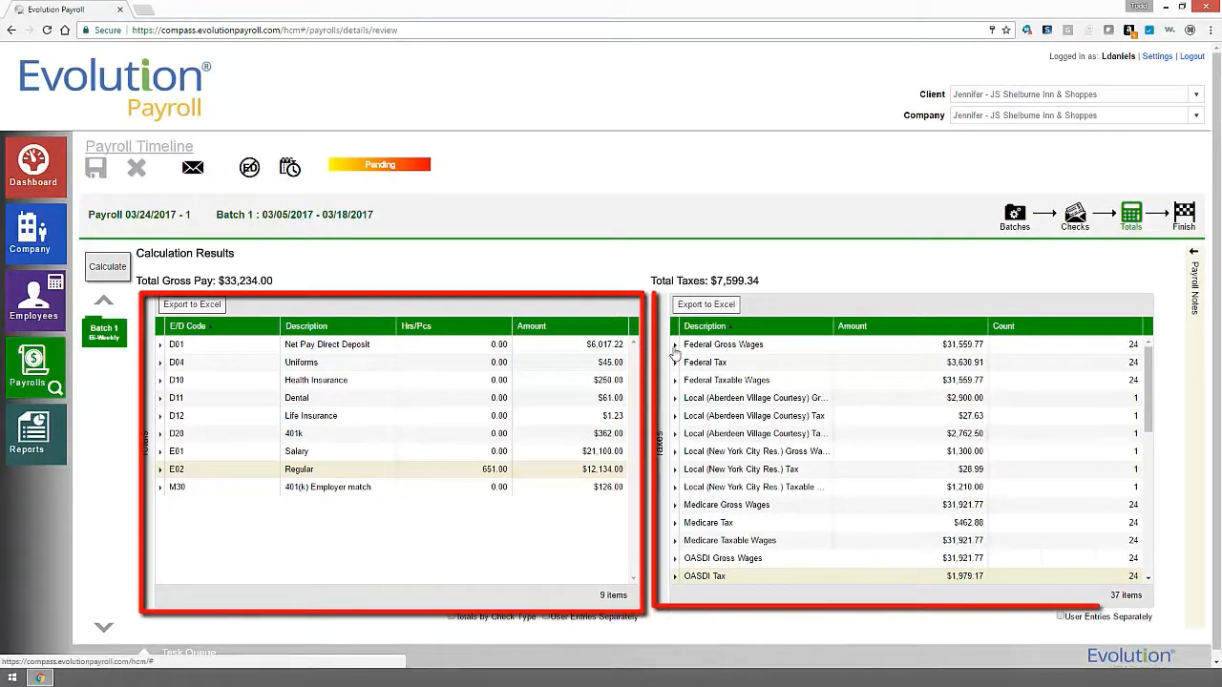
left_click(674, 345)
left_click(675, 345)
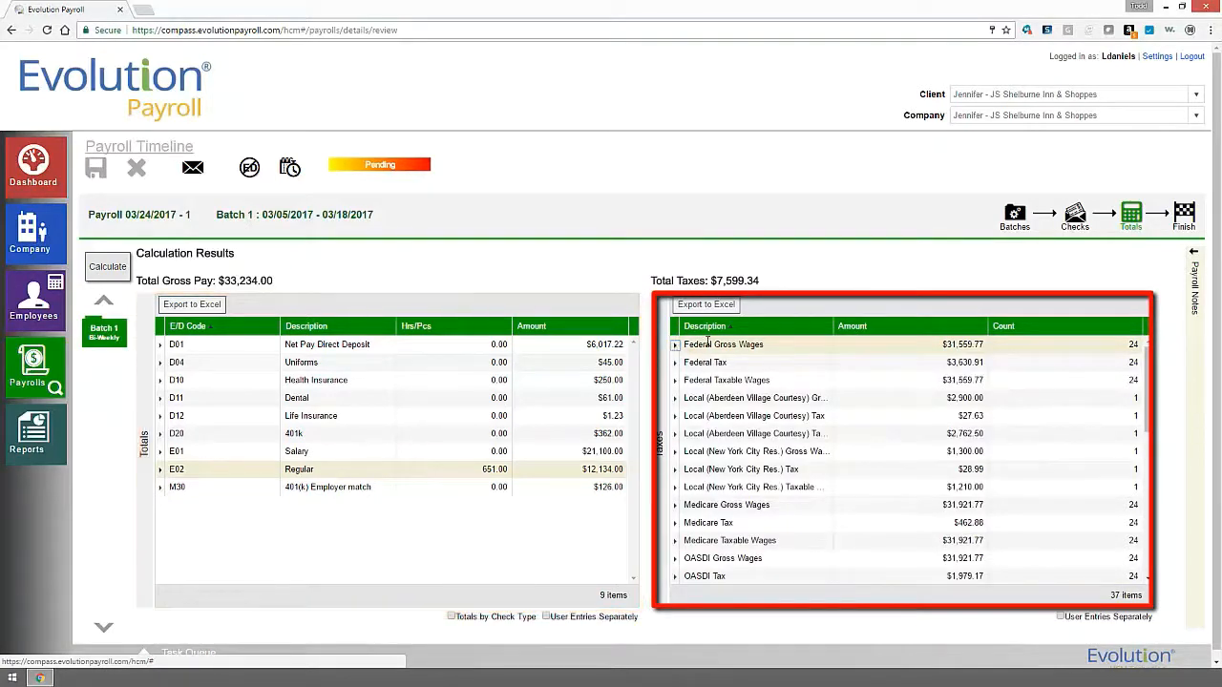
left_click(1185, 218)
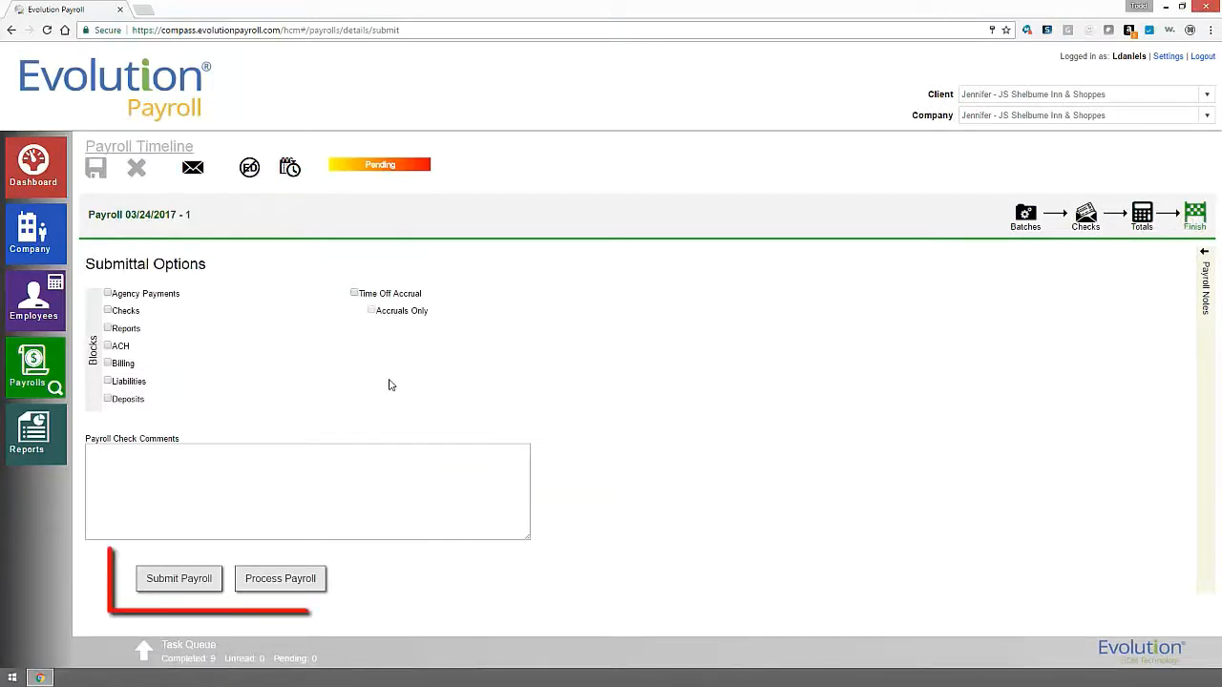
Process the 03/24/2017 payroll and confirm it.
left_click(296, 584)
left_click(689, 390)
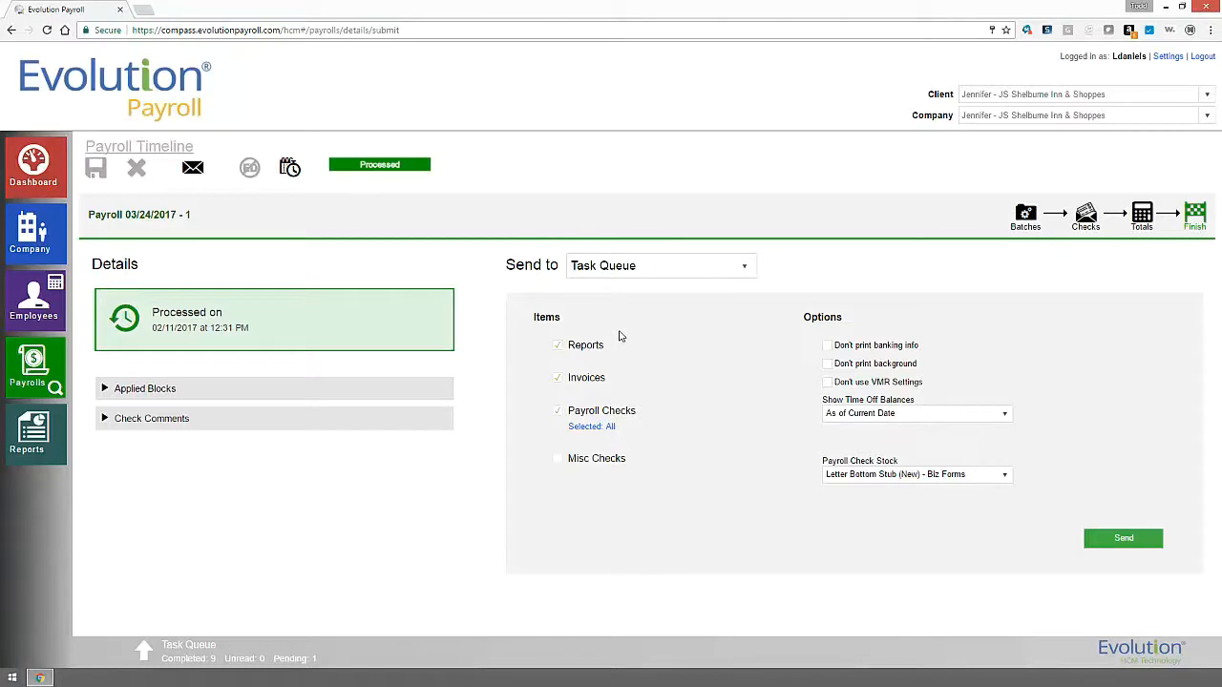
Send reports and checks to the Task Queue on Letter Bottom Stub (New) - Biz Forms stock.
left_click(607, 271)
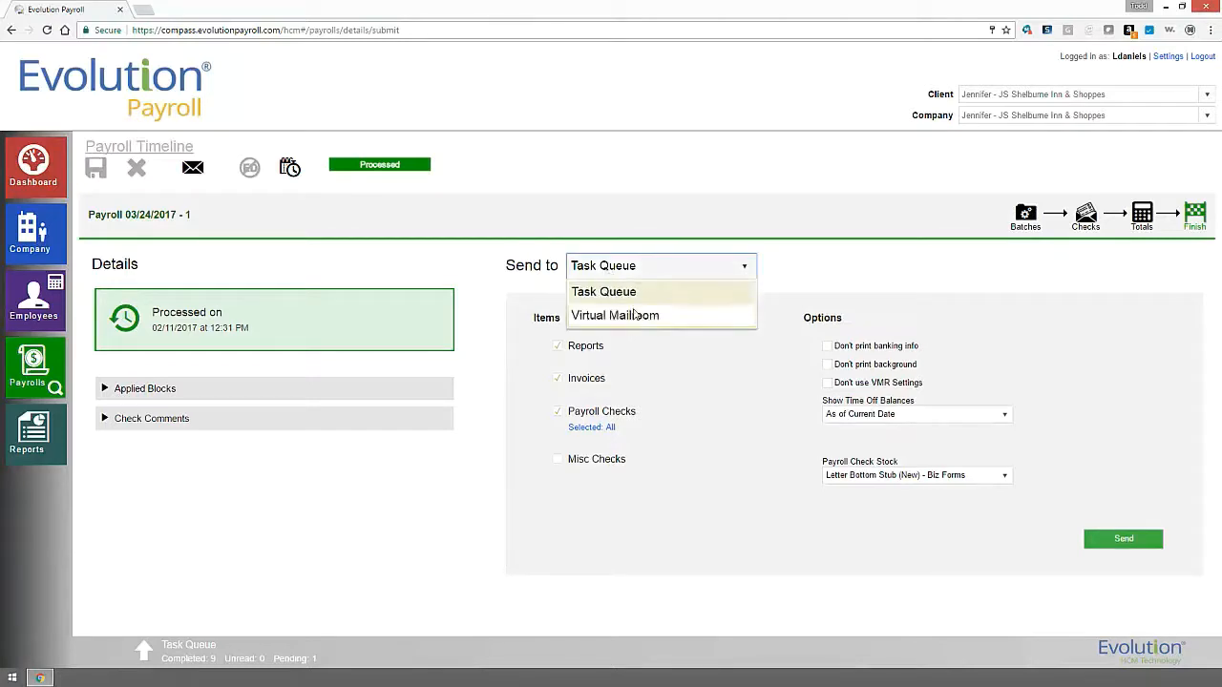
left_click(636, 301)
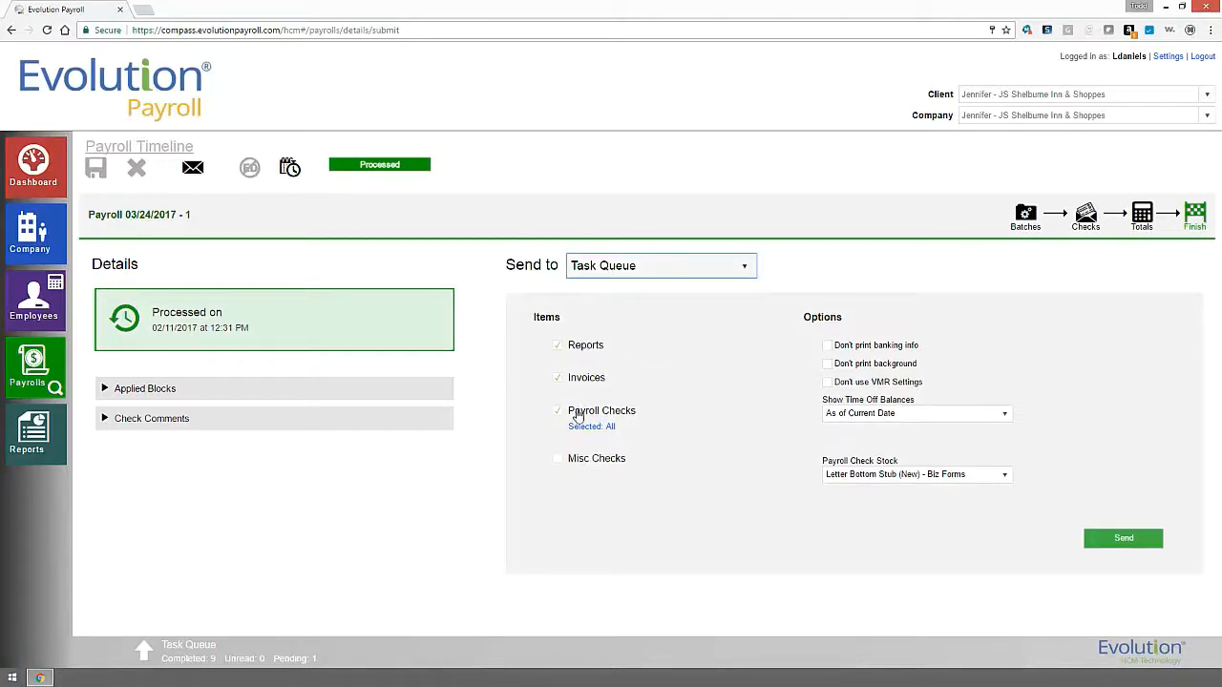
left_click(938, 474)
left_click(933, 486)
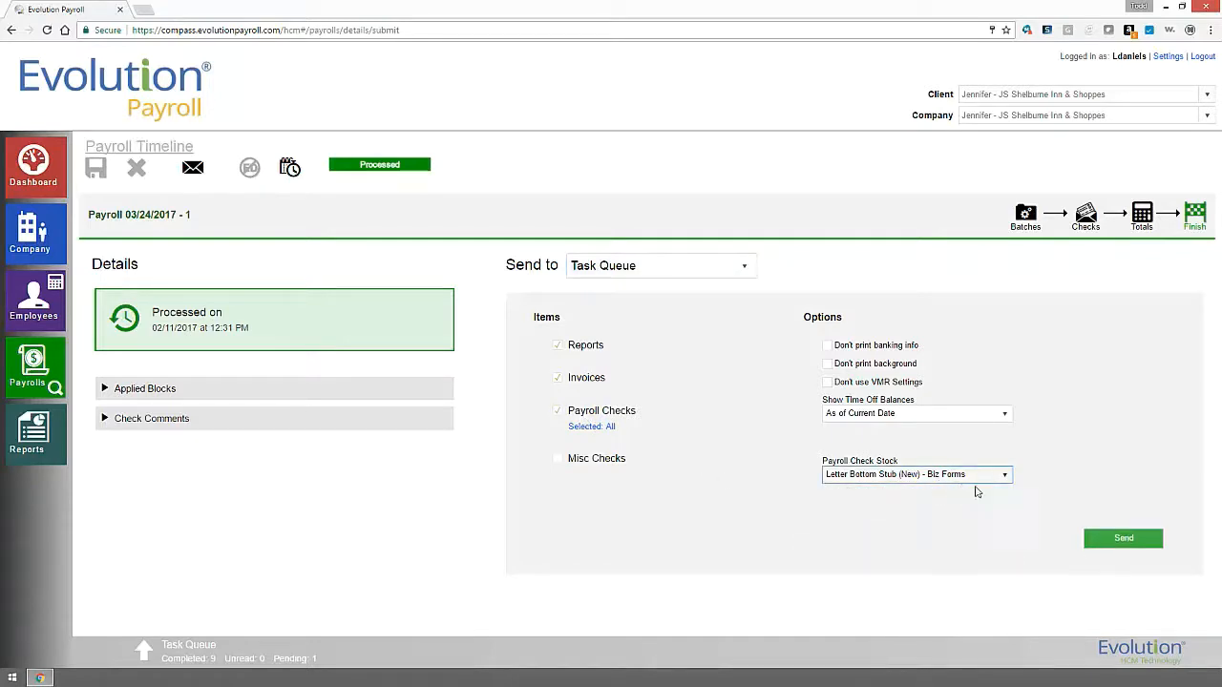
left_click(1121, 541)
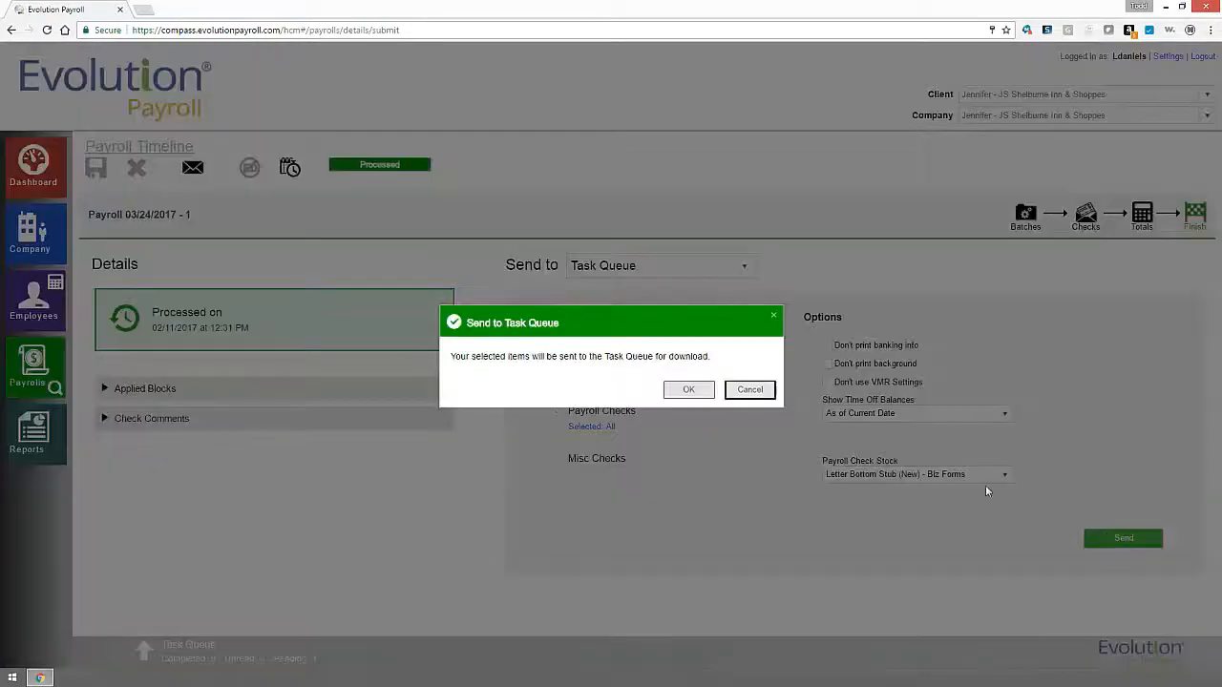
left_click(689, 390)
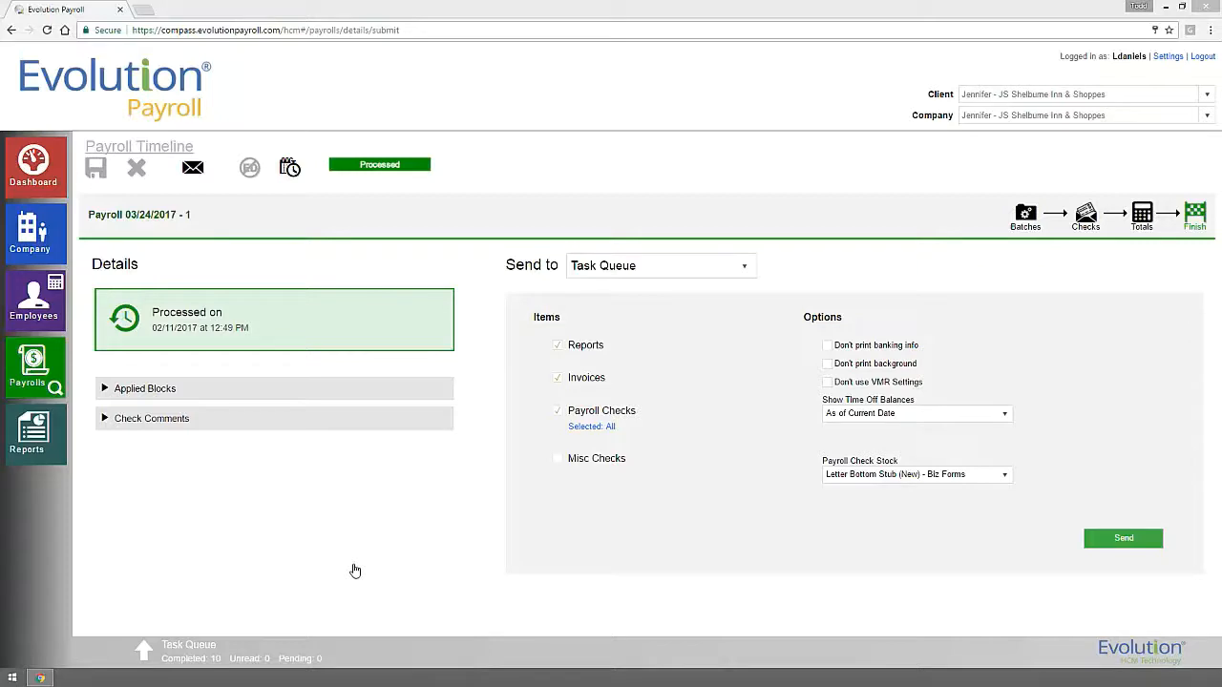
left_click(146, 653)
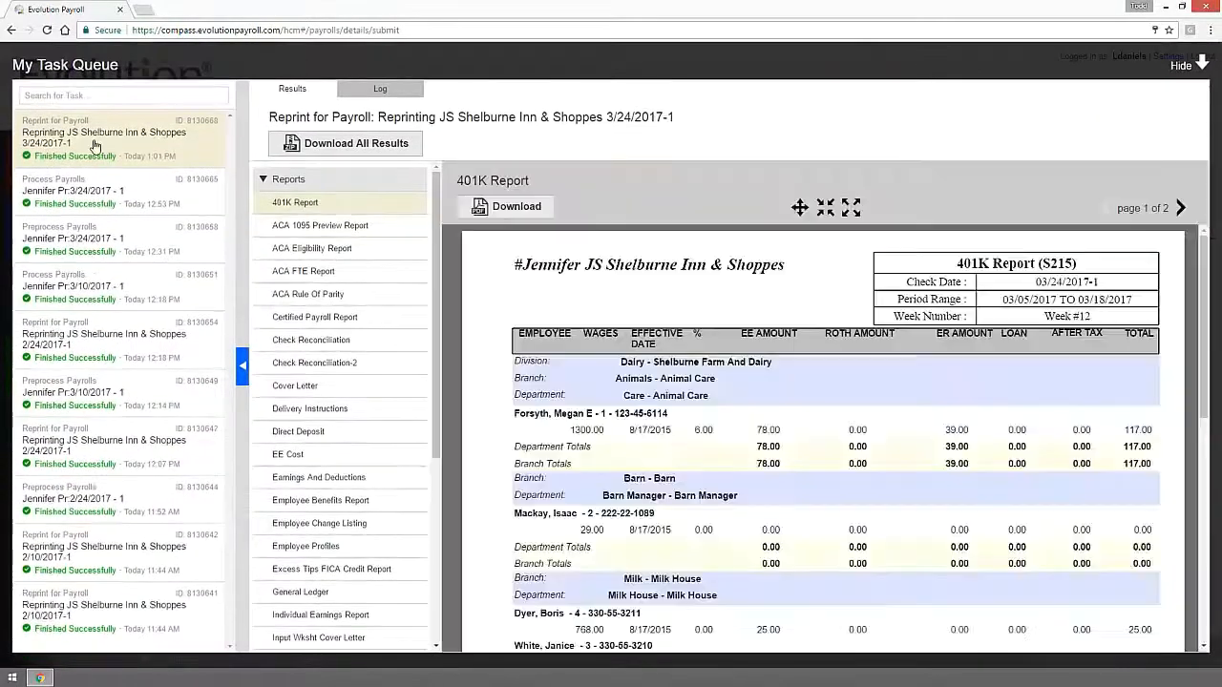
Preview the ACA 1095 and ACA Eligibility reports, then page through the Letter Bottom Stub checks.
left_click(305, 226)
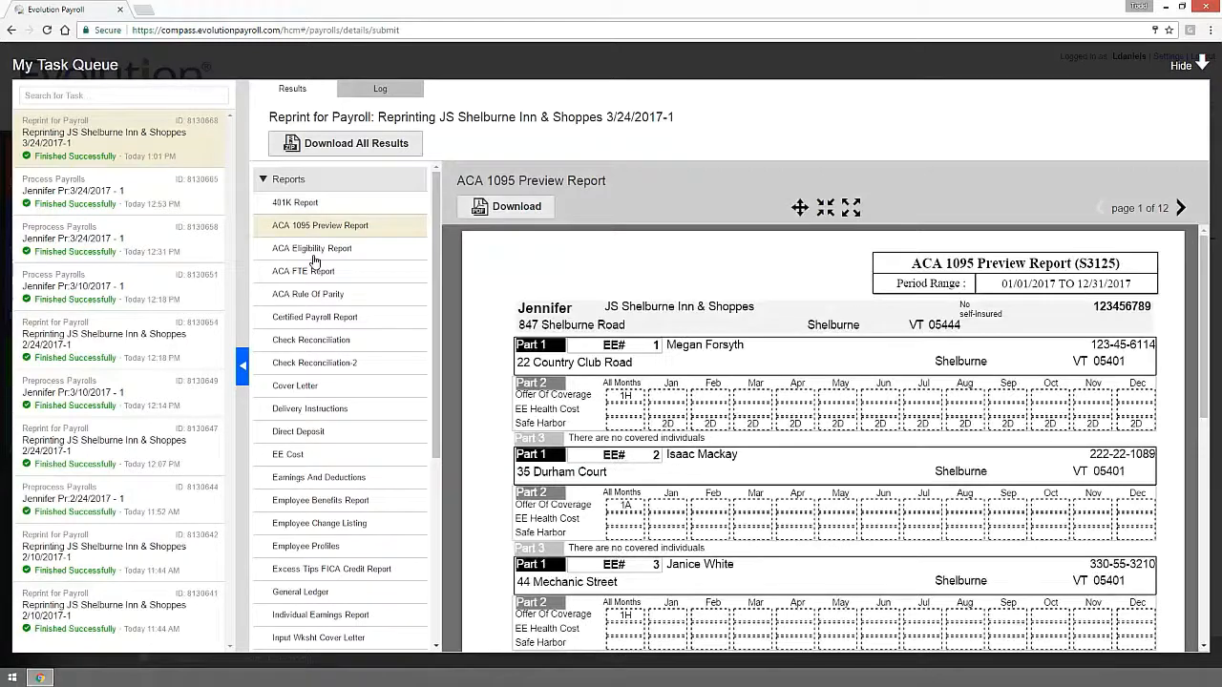
left_click(314, 256)
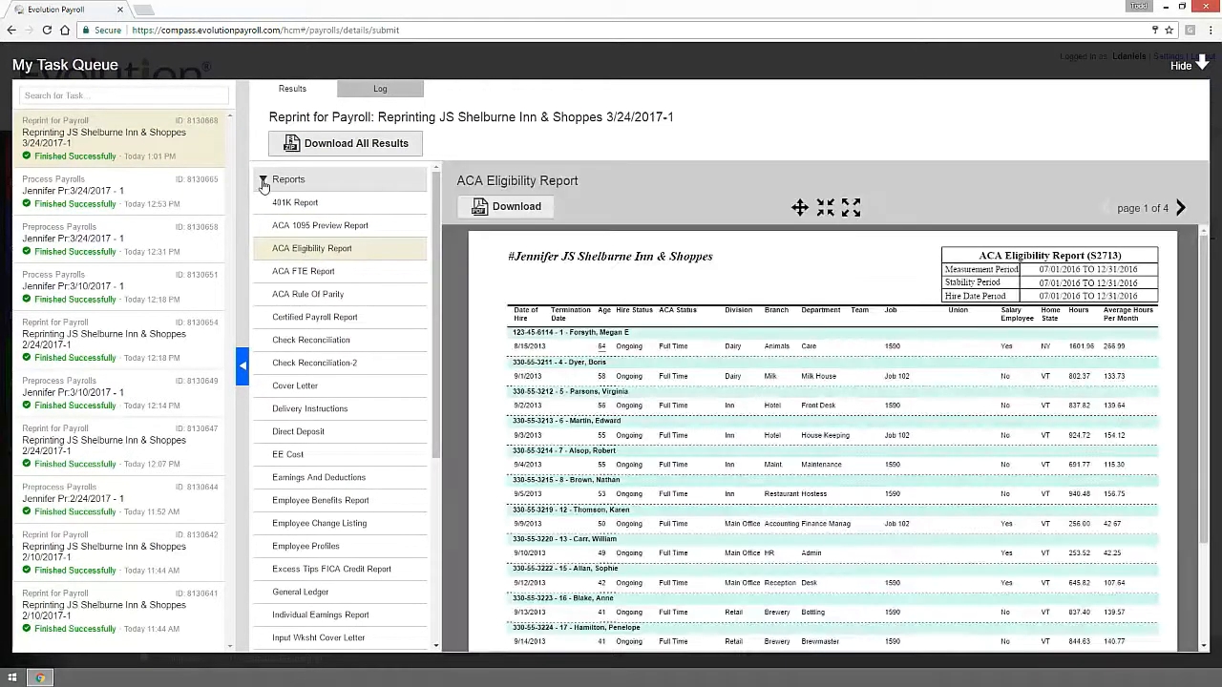
left_click(264, 180)
left_click(267, 212)
left_click(277, 235)
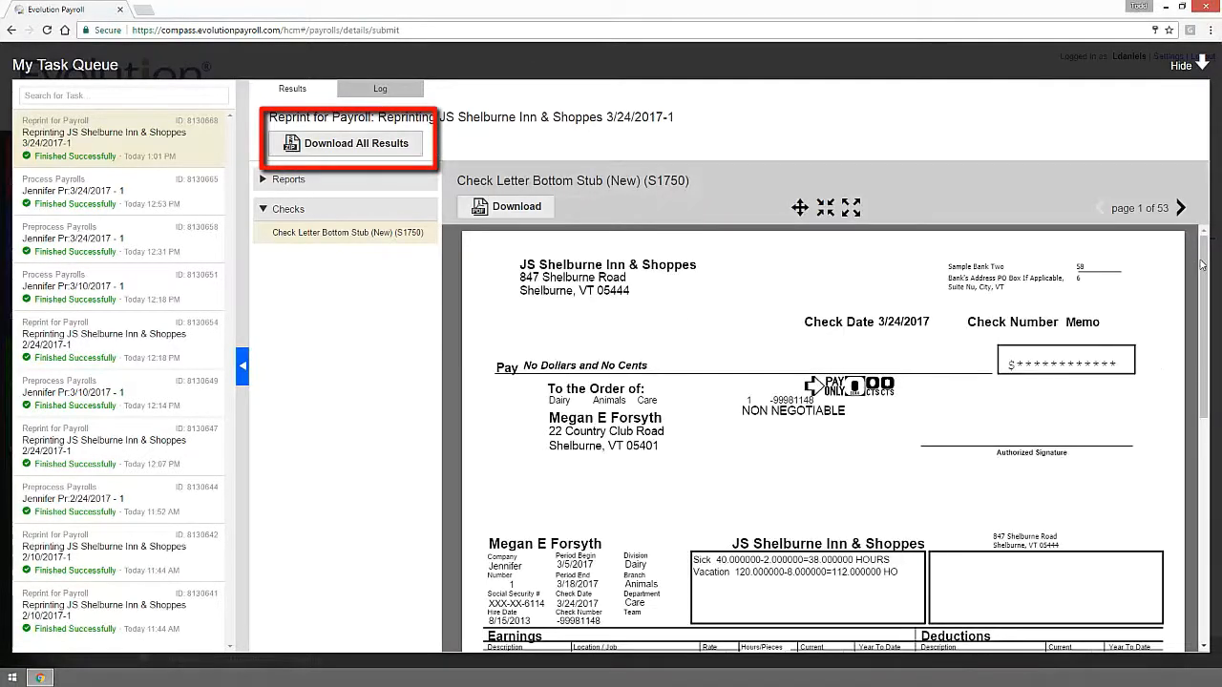
left_click(1179, 212)
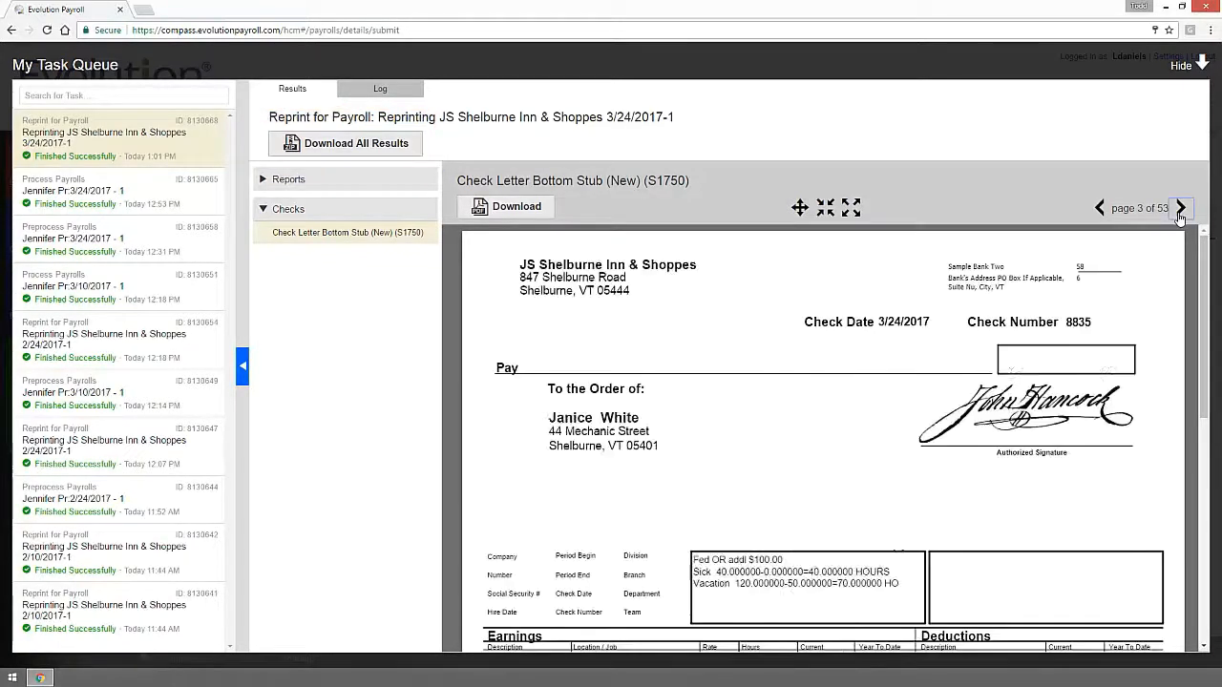
left_click(1180, 210)
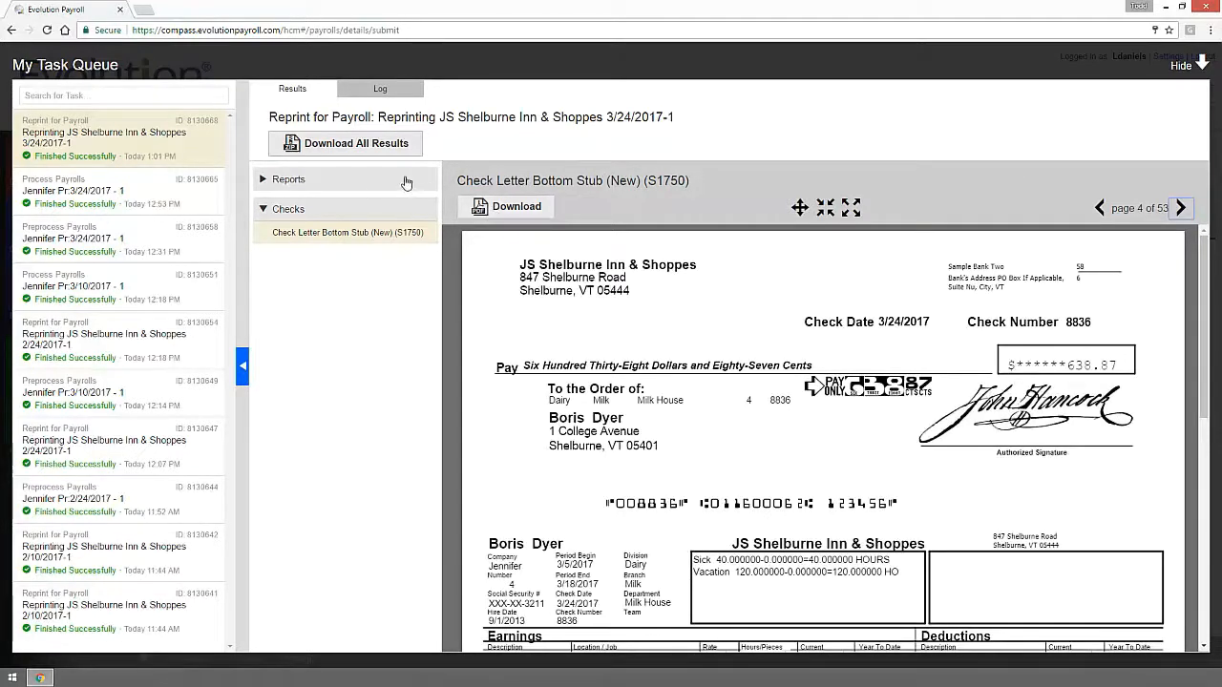
Download all the reprint results and close the Task Queue to return to the Dashboard.
left_click(266, 179)
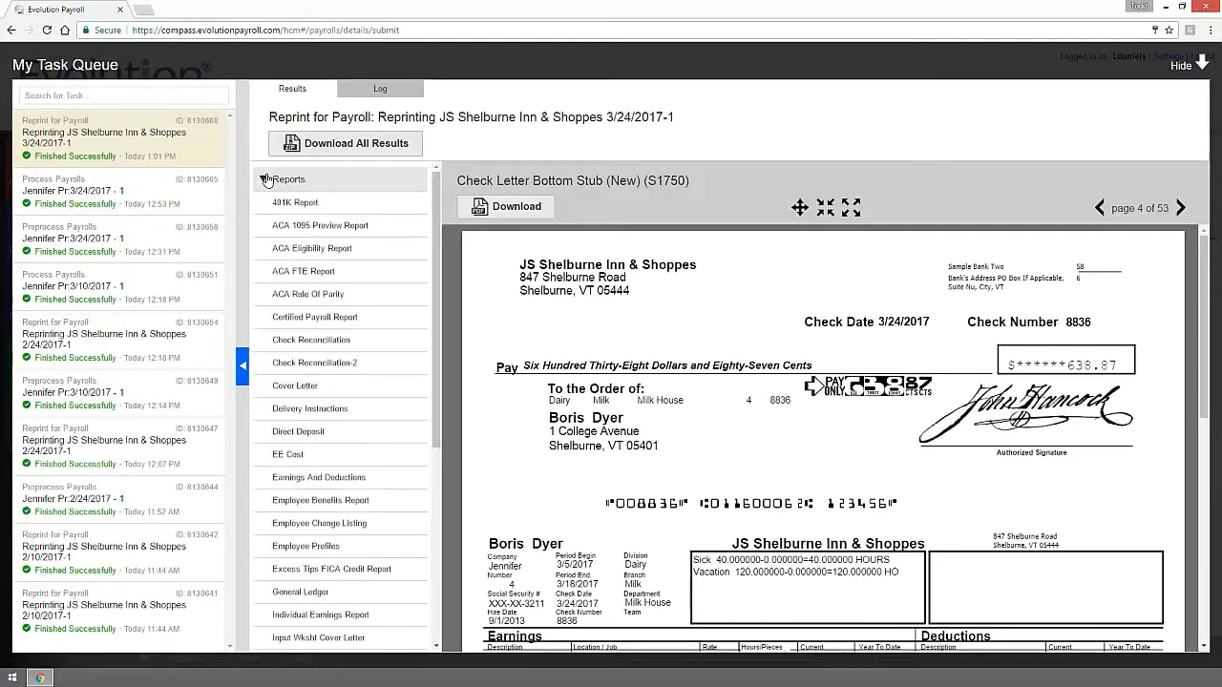
left_click(323, 153)
left_click(1204, 69)
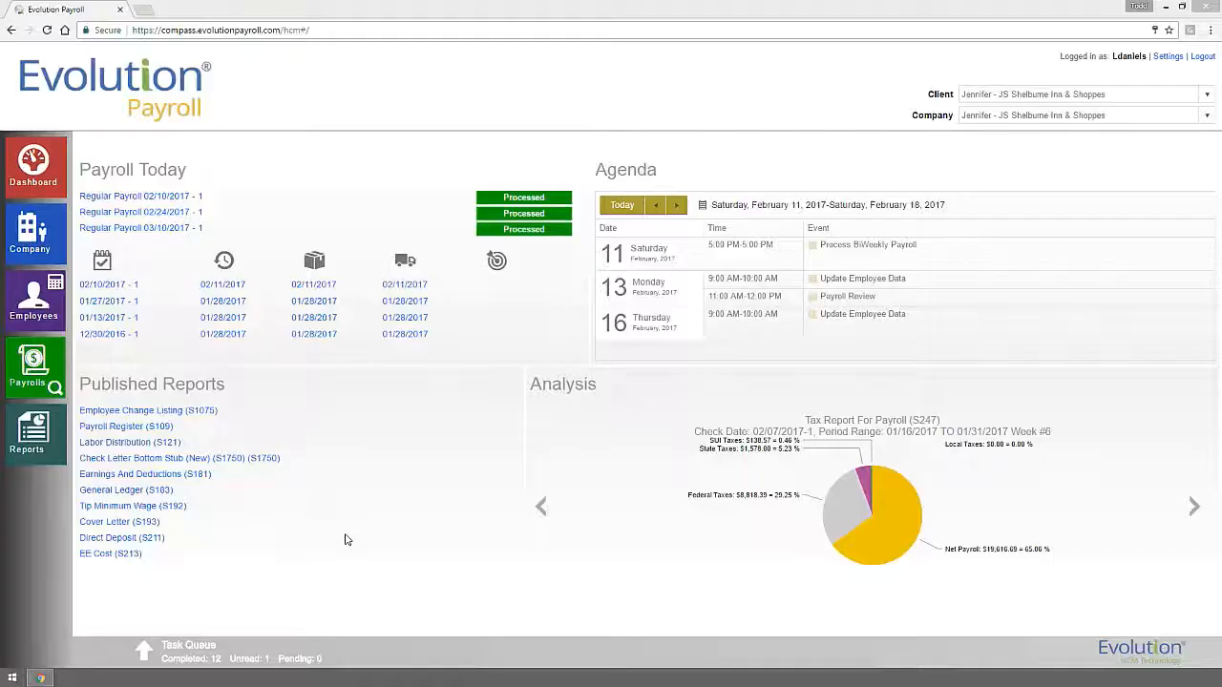
Select the Payroll Register report and include the 03/10/2017 payroll in its options.
left_click(52, 456)
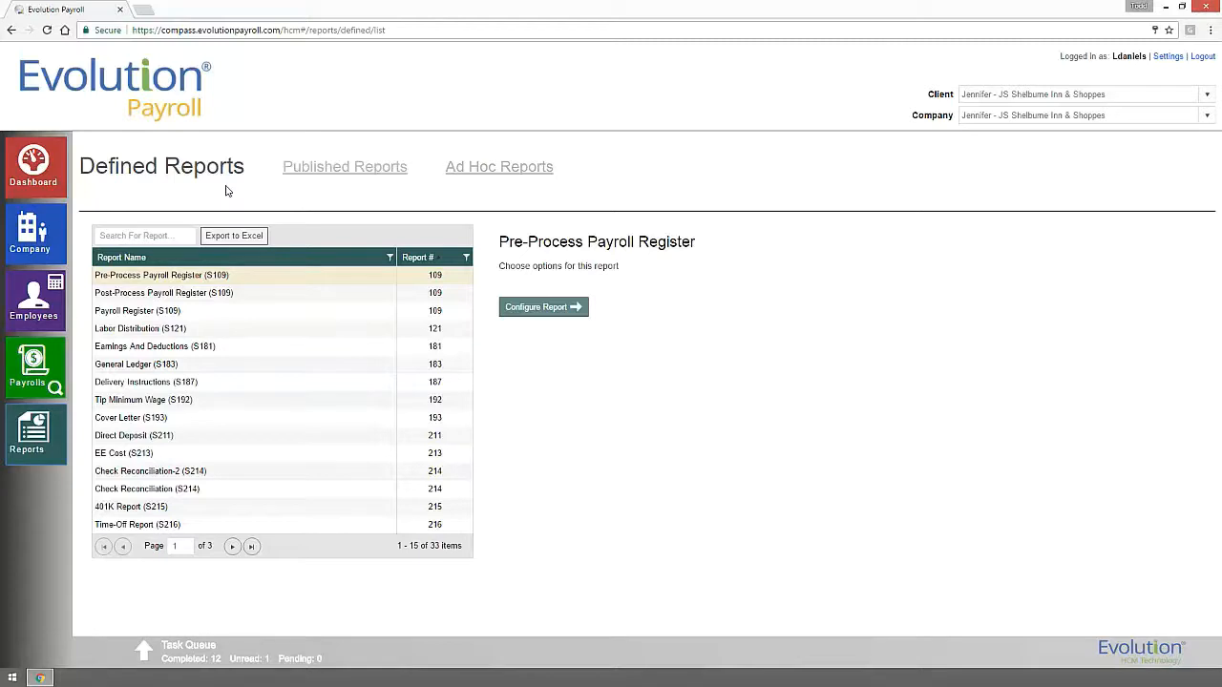
left_click(154, 316)
left_click(563, 307)
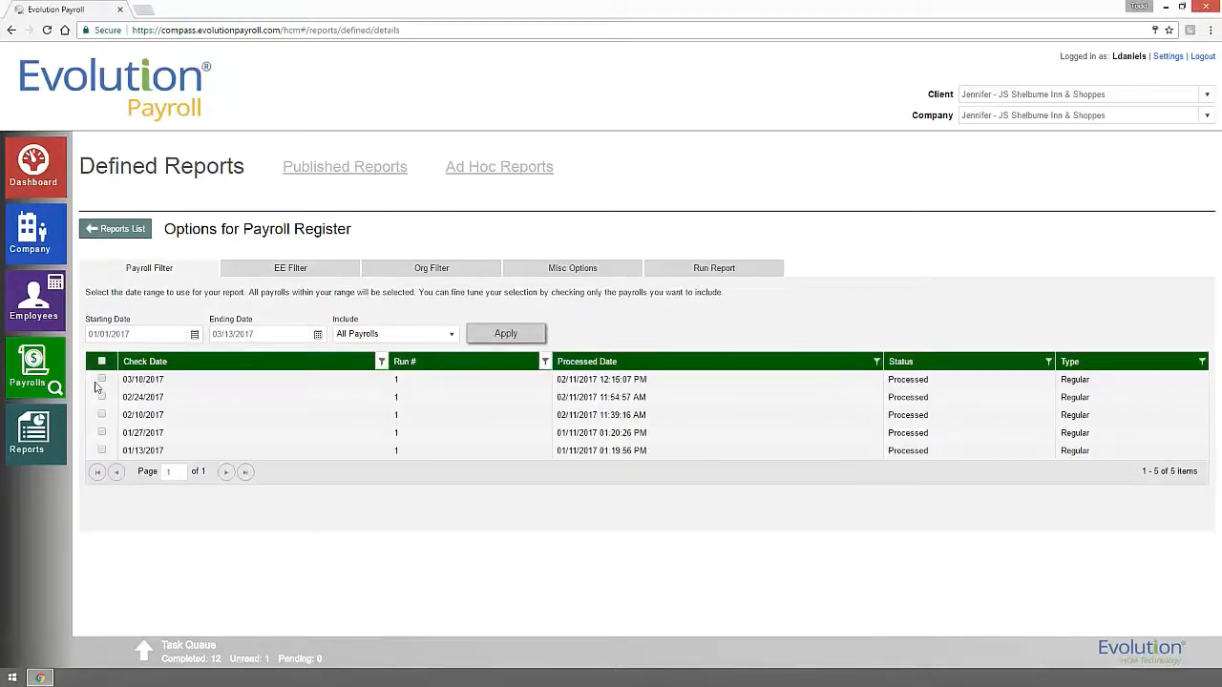
left_click(100, 380)
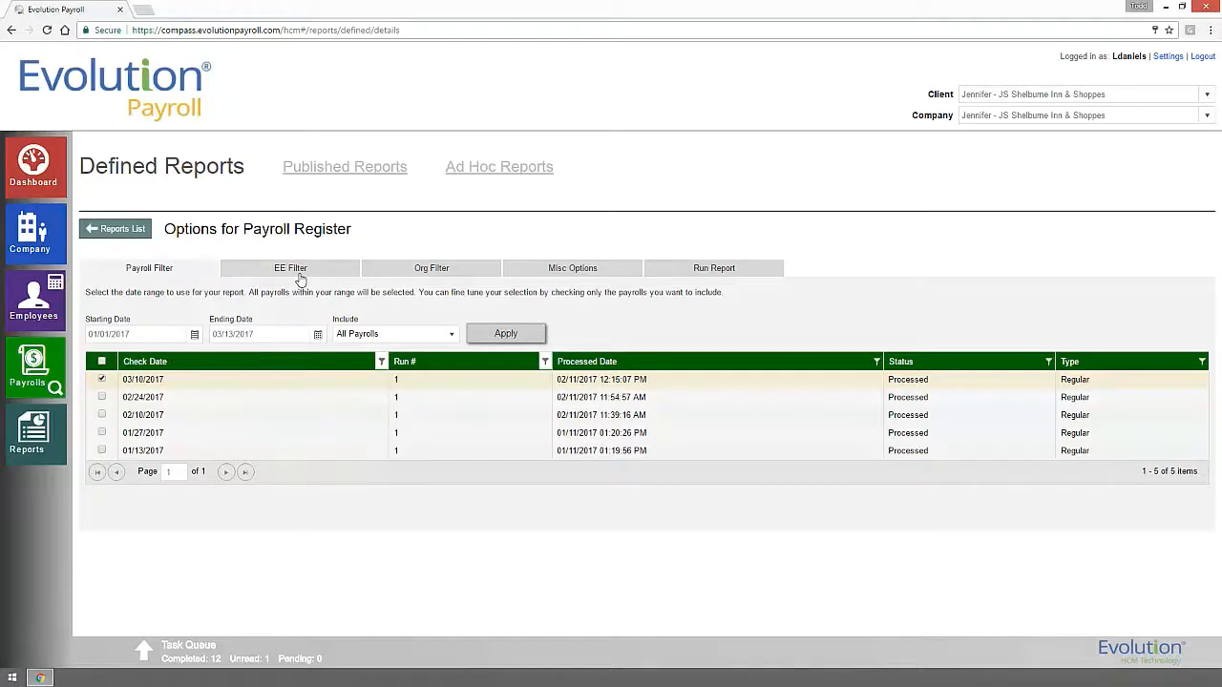
Run the Payroll Register report and open its finished 14-page results.
left_click(339, 275)
left_click(405, 275)
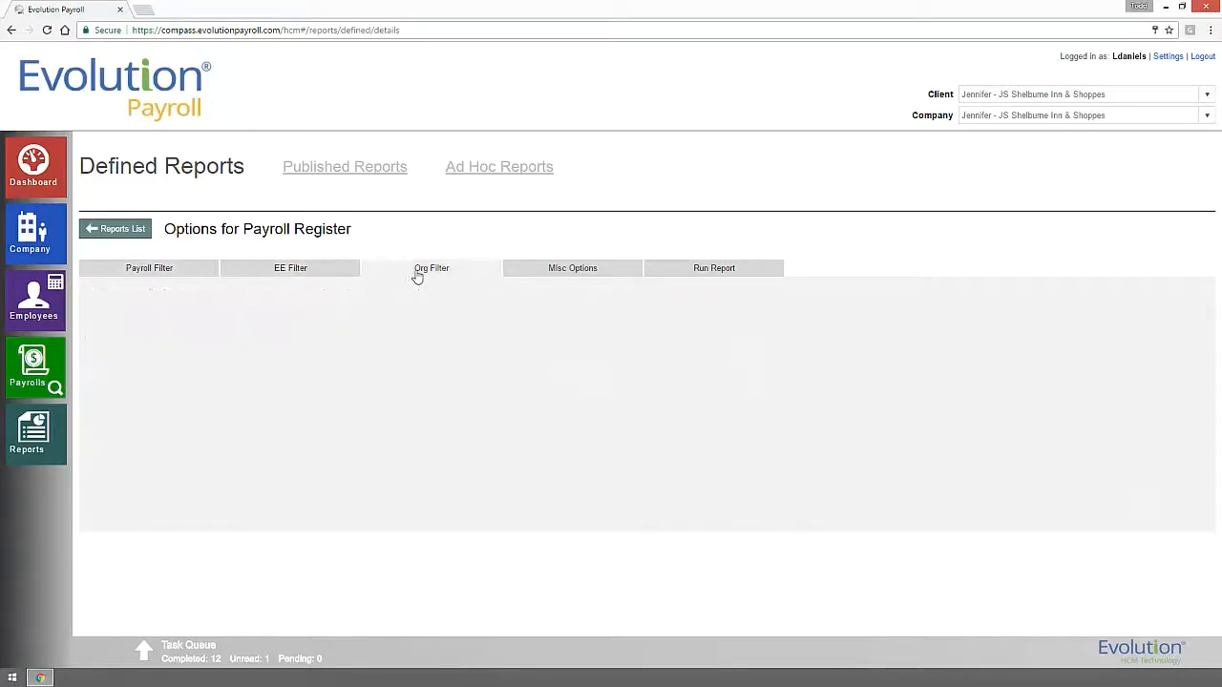
left_click(548, 271)
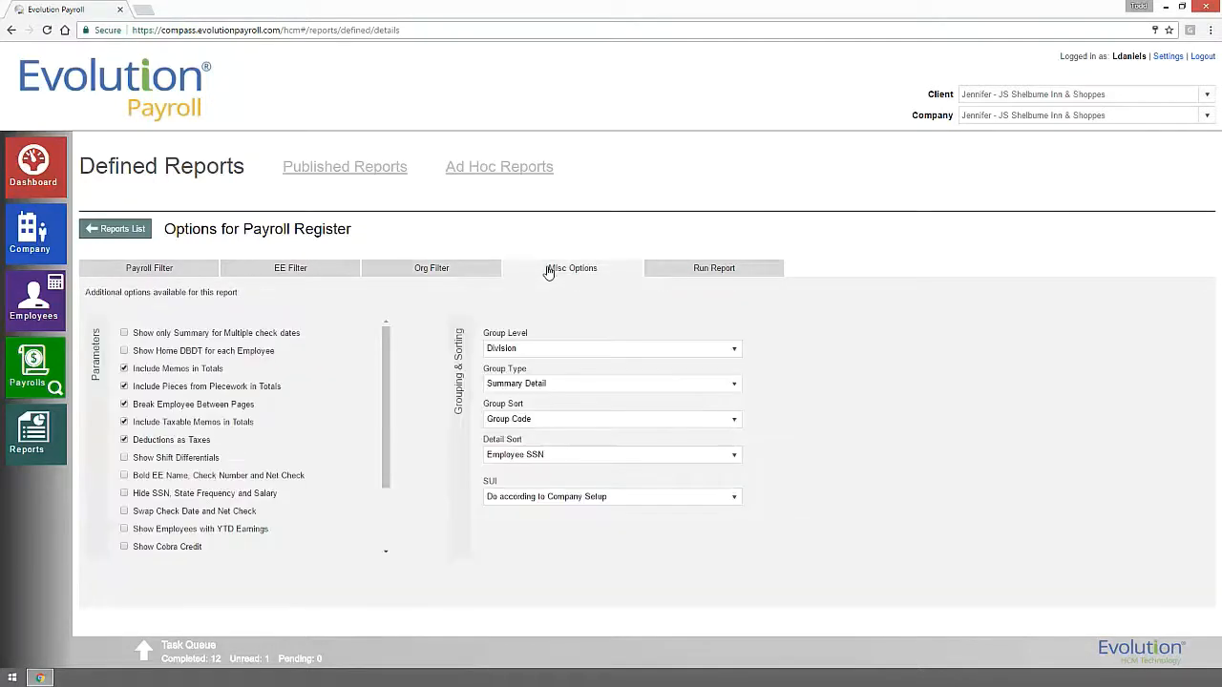
left_click(695, 273)
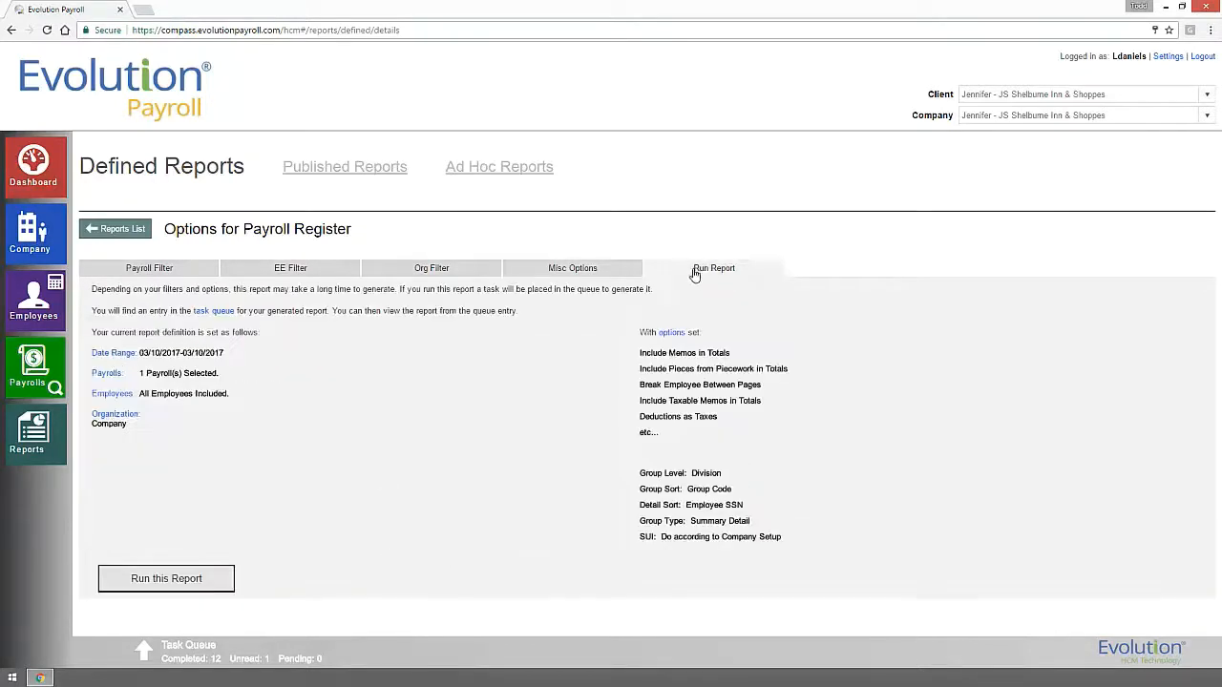
left_click(179, 589)
left_click(144, 652)
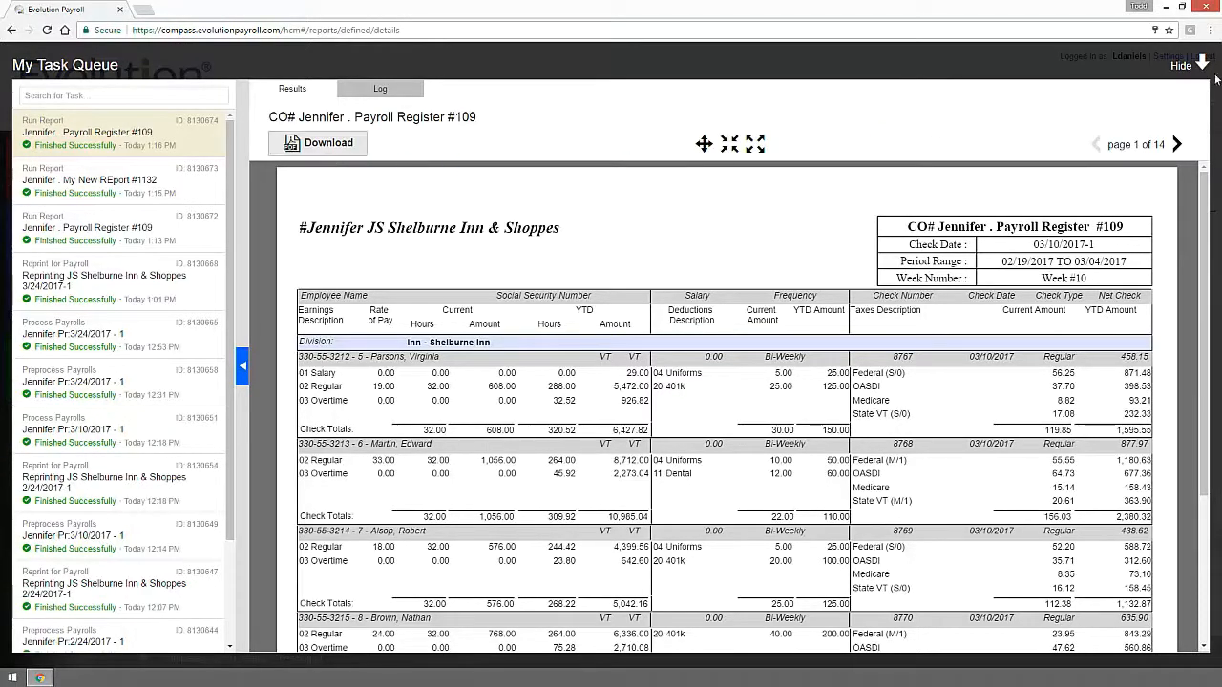
Hide the Task Queue and show the Published Reports list of 327 items.
left_click(1182, 66)
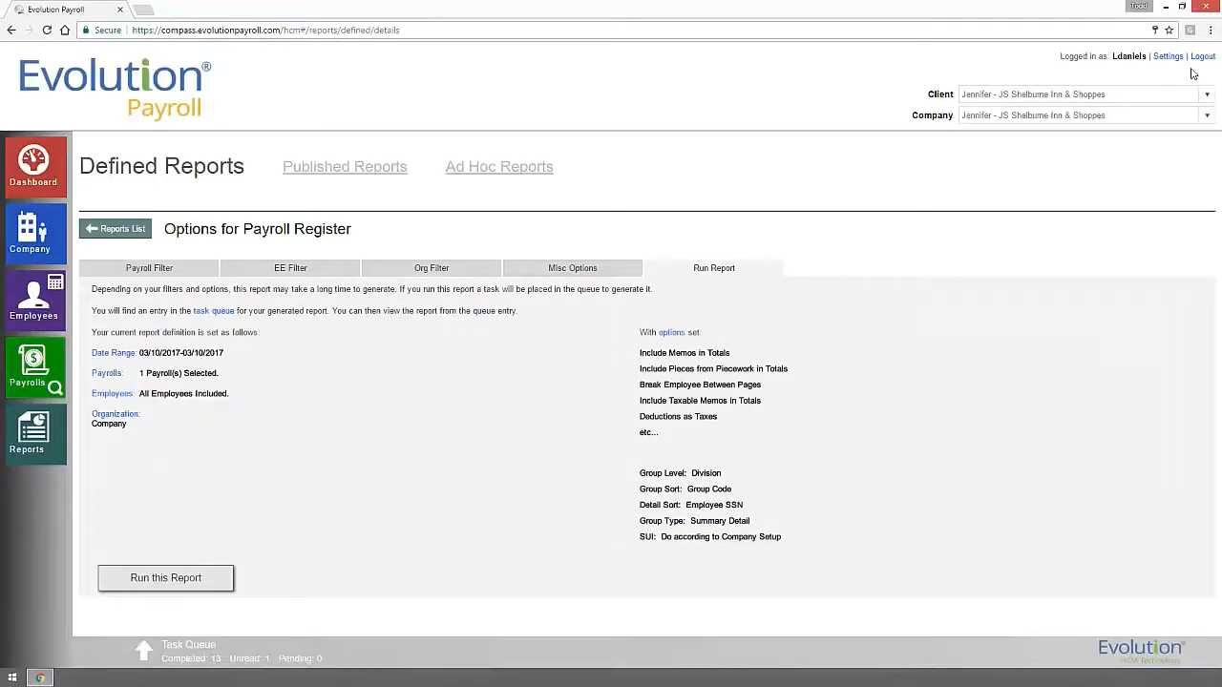
left_click(341, 170)
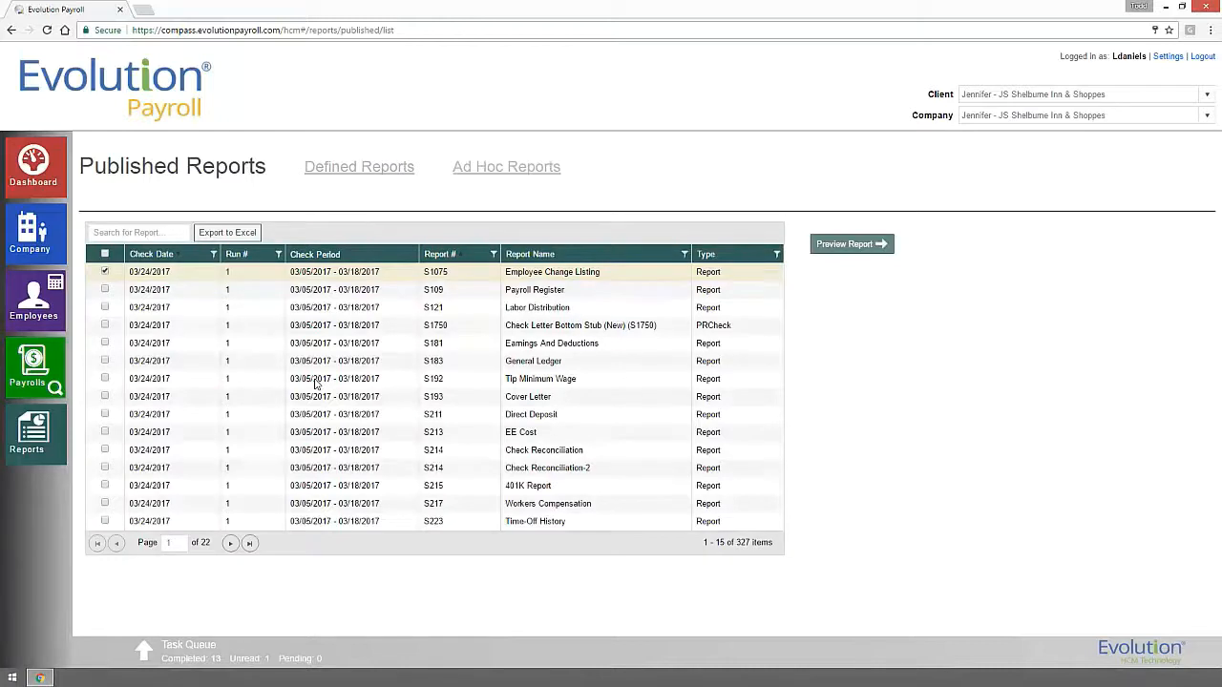
Preview the General Ledger report, then go back and list the four Ad Hoc Reports.
left_click(105, 361)
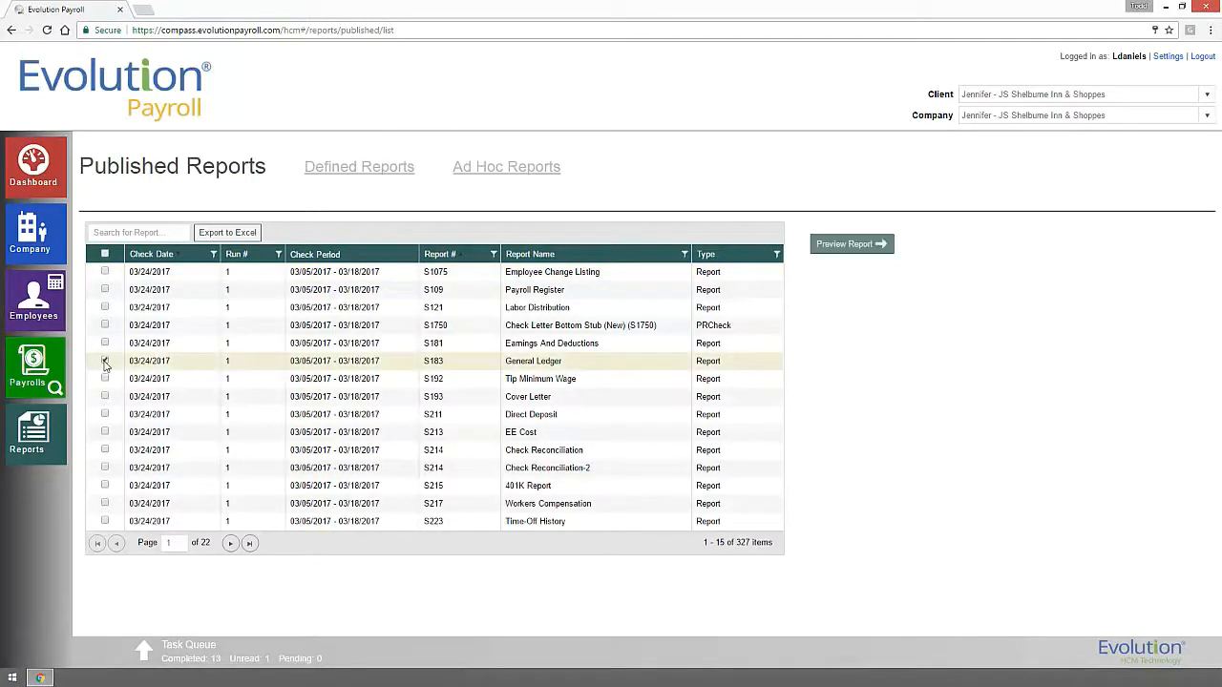
left_click(879, 246)
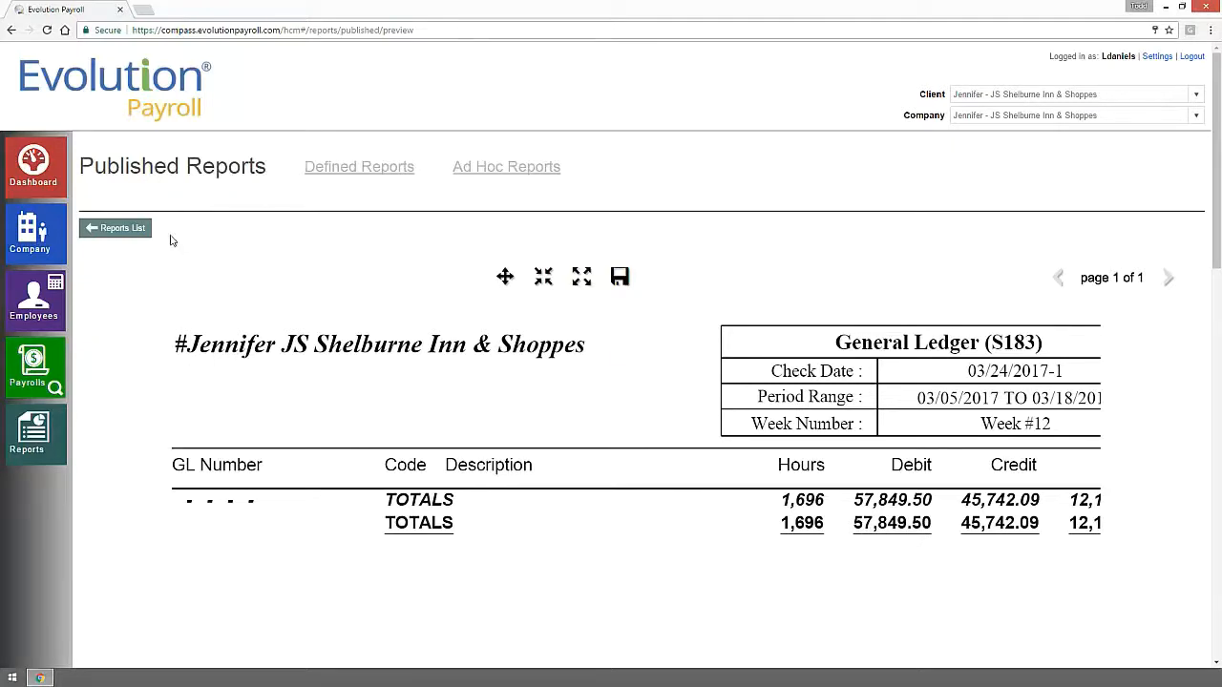
left_click(131, 234)
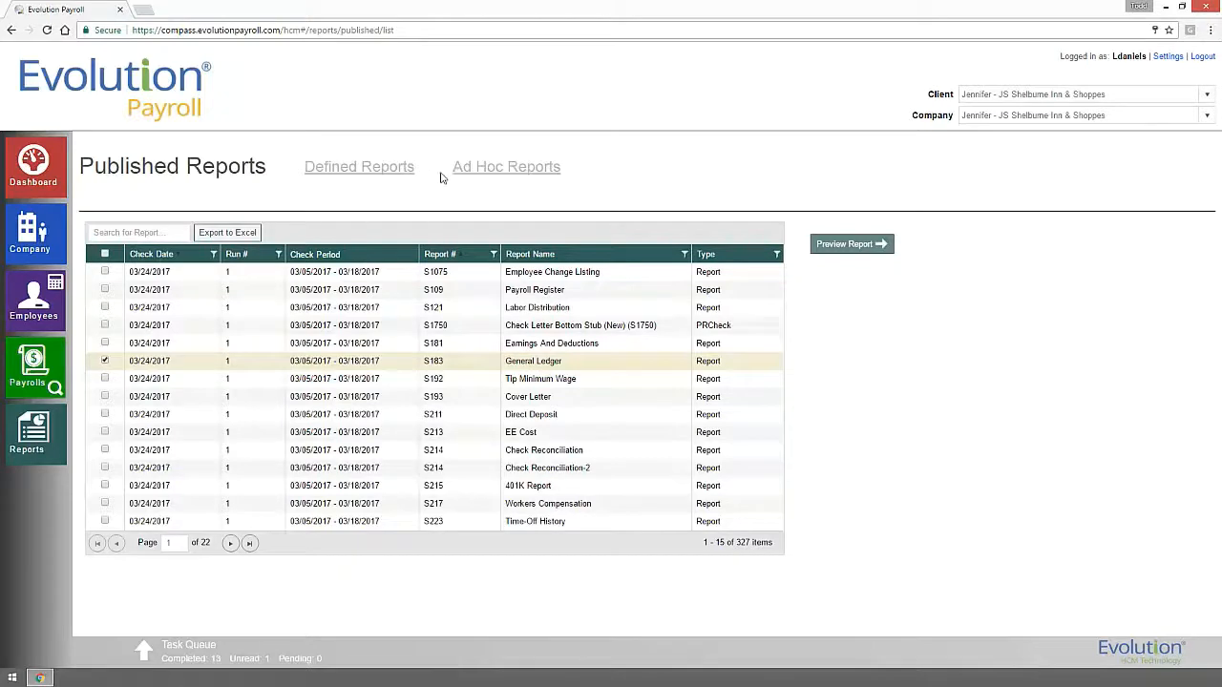
left_click(488, 170)
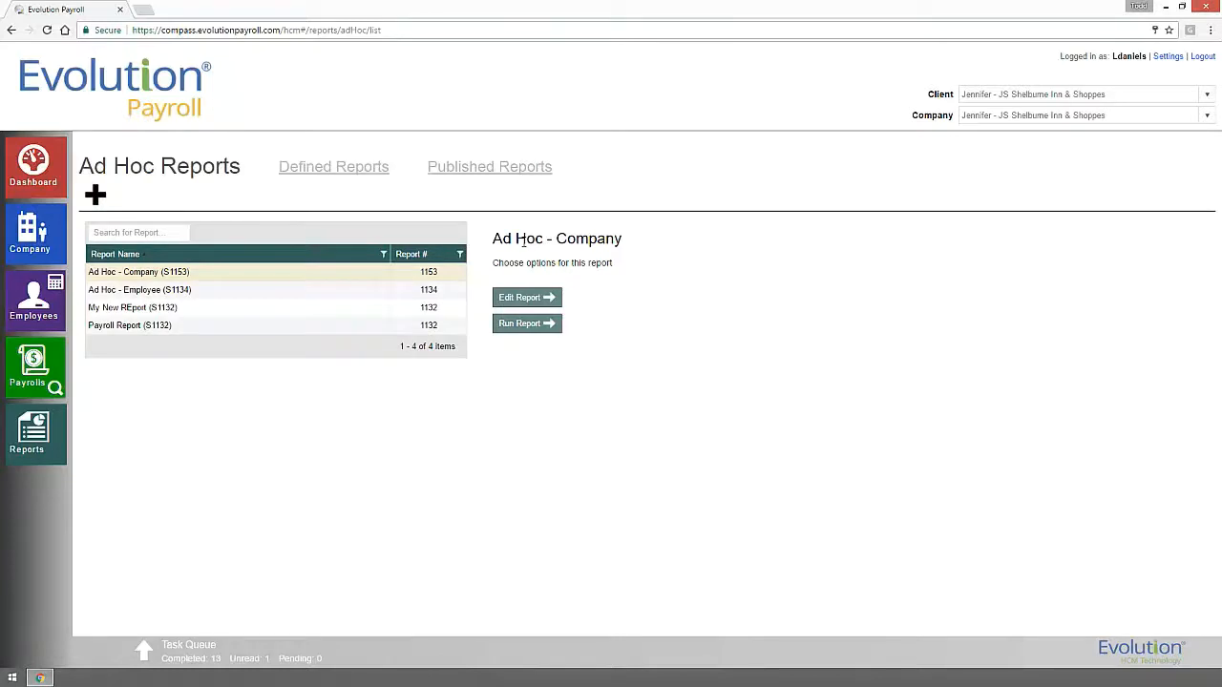
Add an Employee Address1 column to the Ad Hoc - Employee report and save it.
left_click(447, 290)
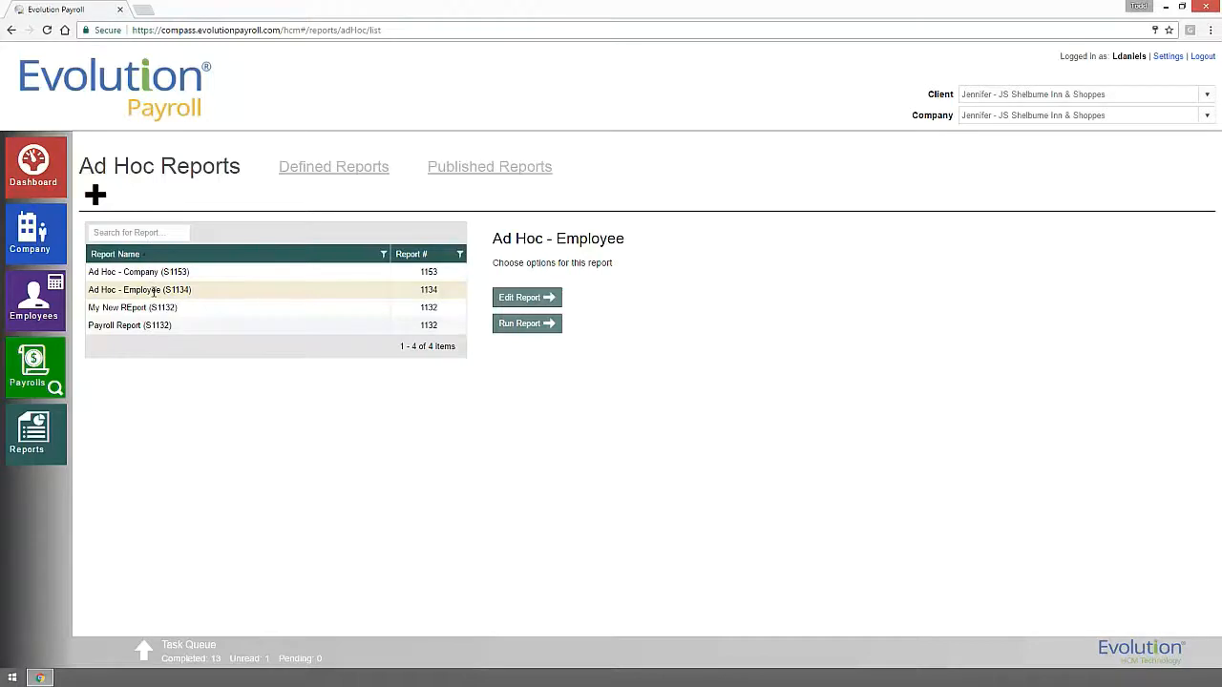
left_click(520, 304)
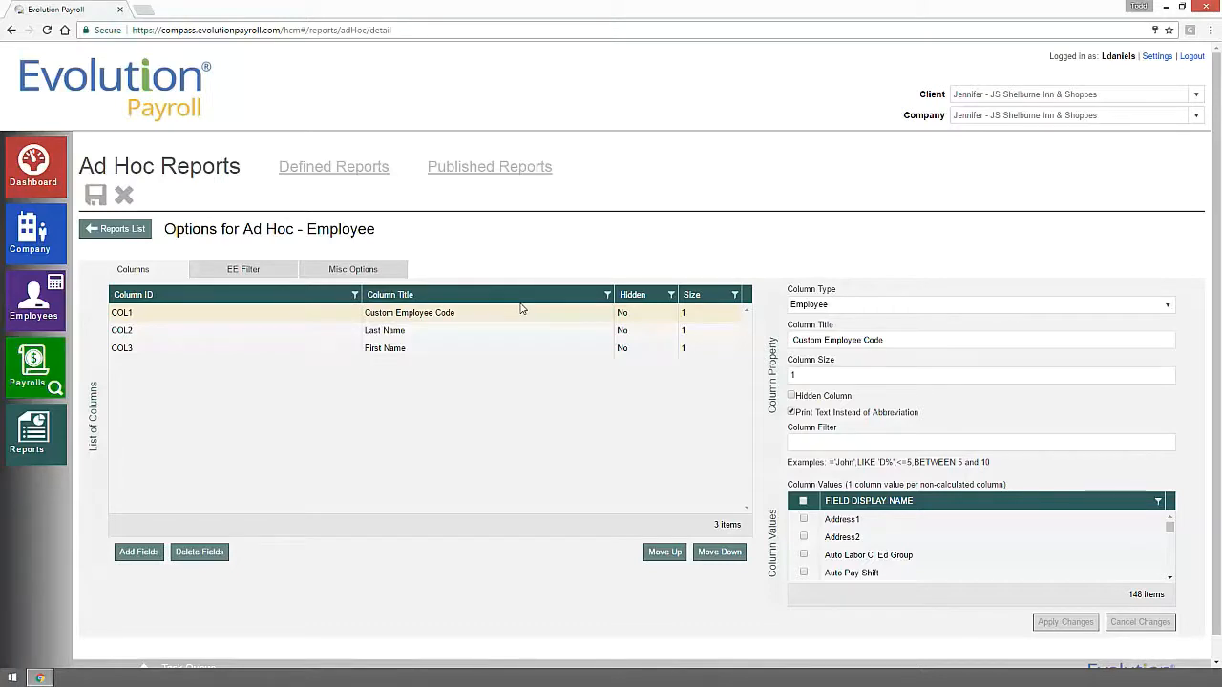
left_click(139, 552)
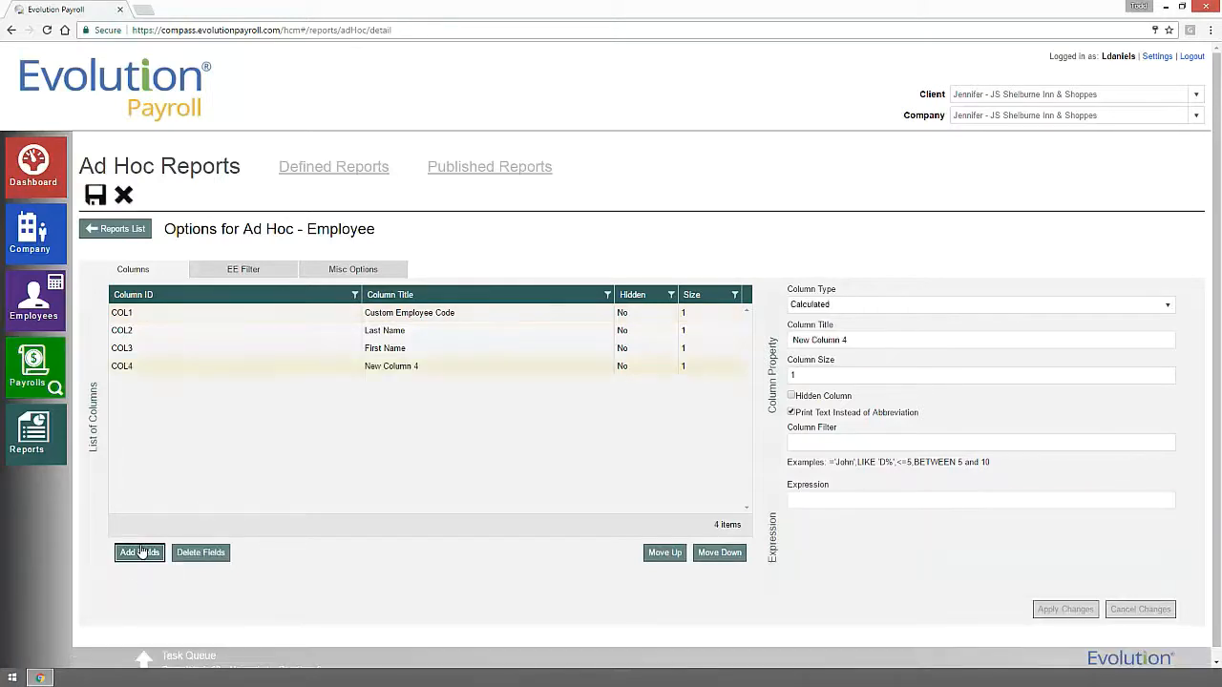
left_click(885, 307)
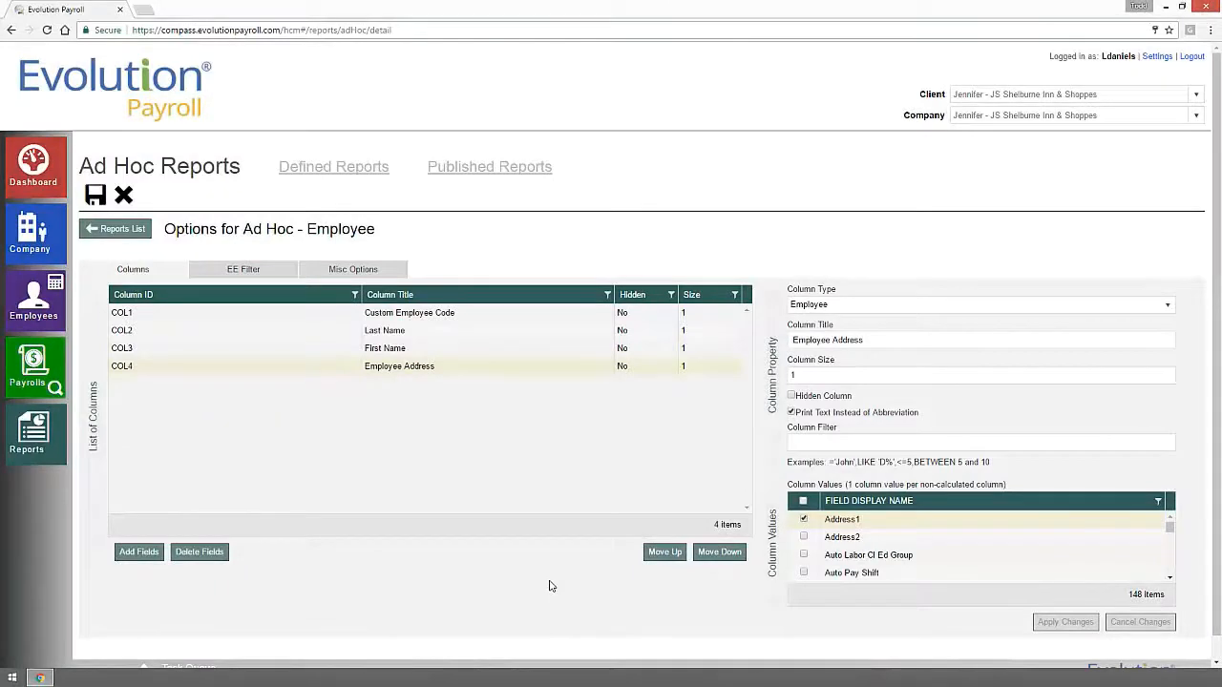
left_click(94, 195)
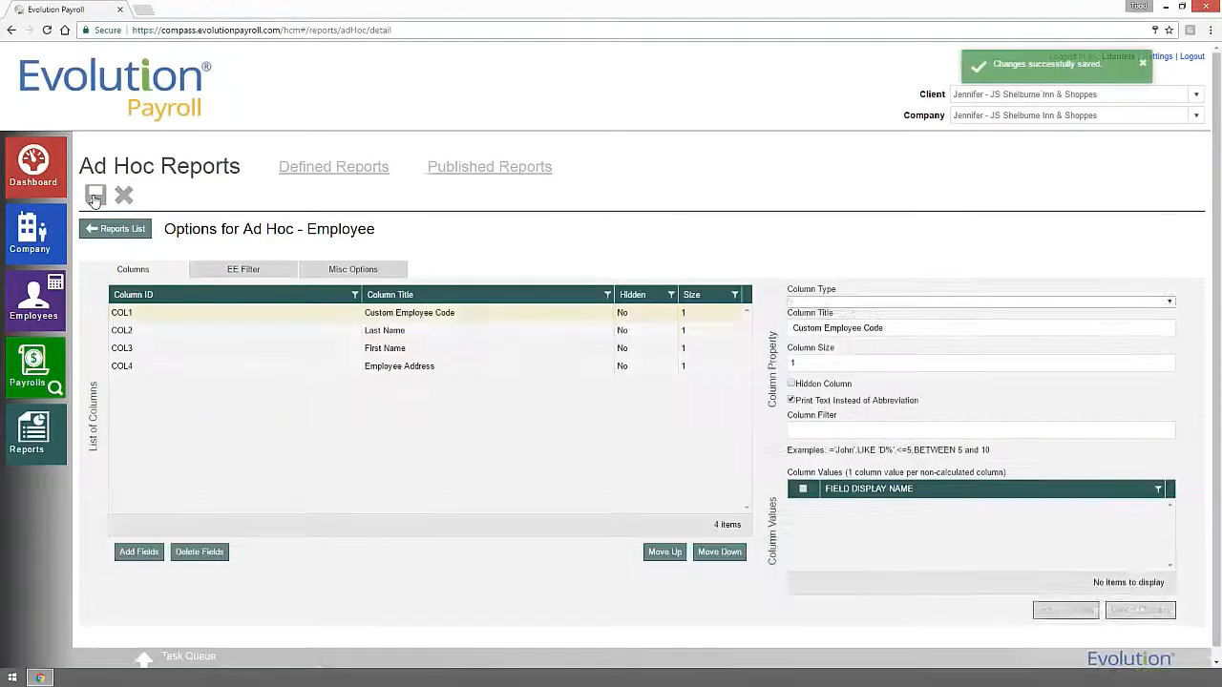
Review the run options for Ad Hoc - Employee and queue the report to run.
left_click(117, 239)
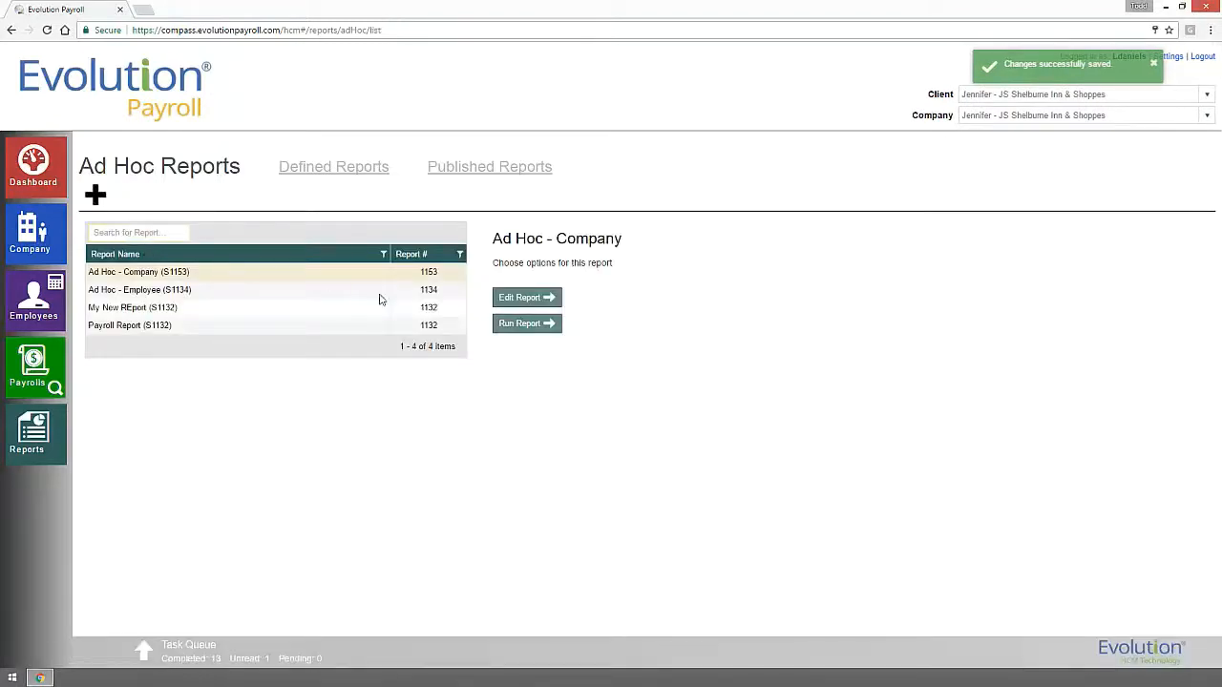
left_click(105, 291)
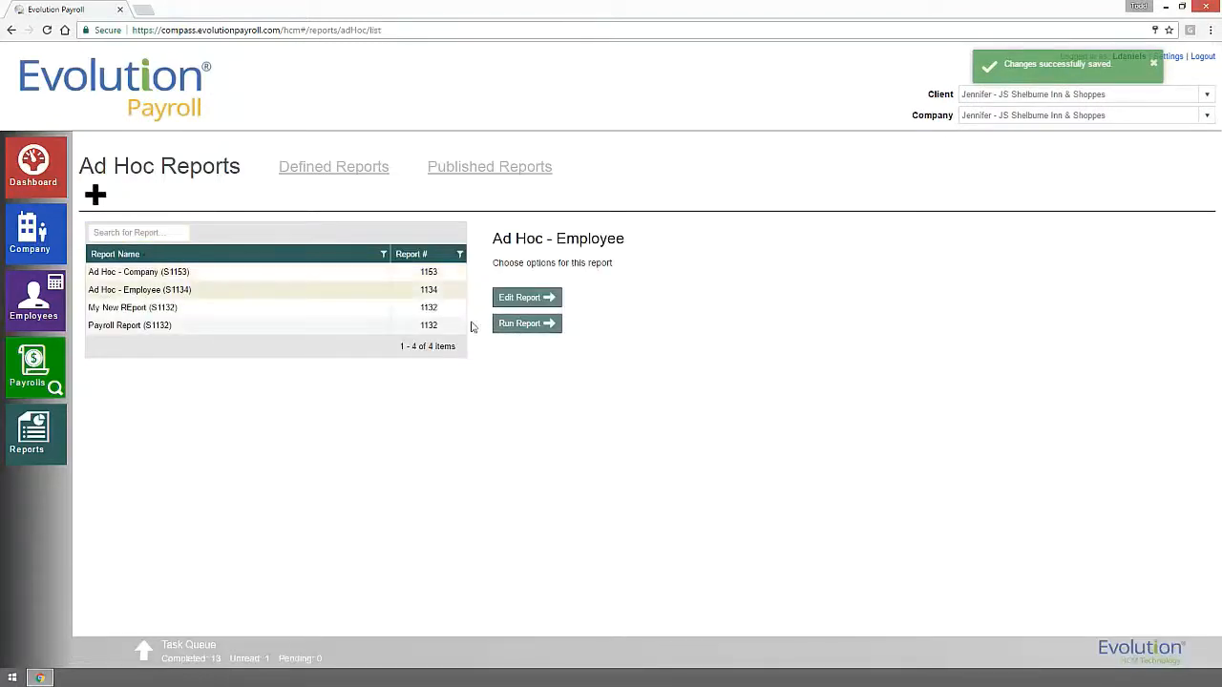
left_click(535, 329)
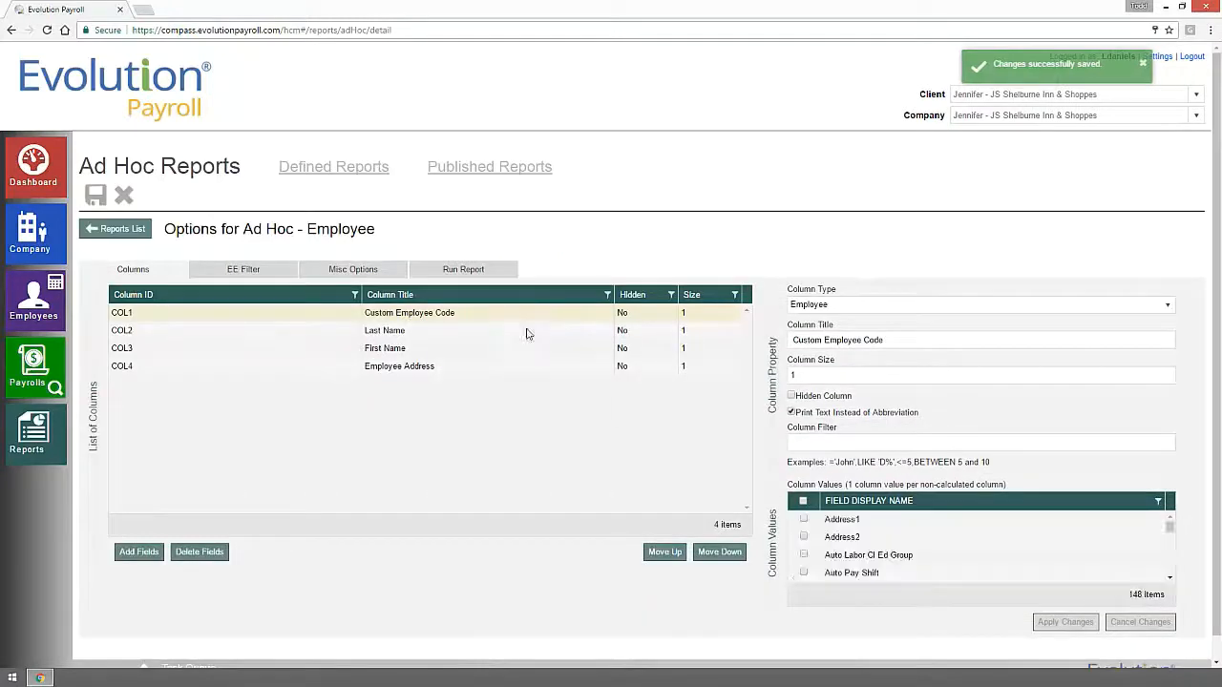
left_click(213, 273)
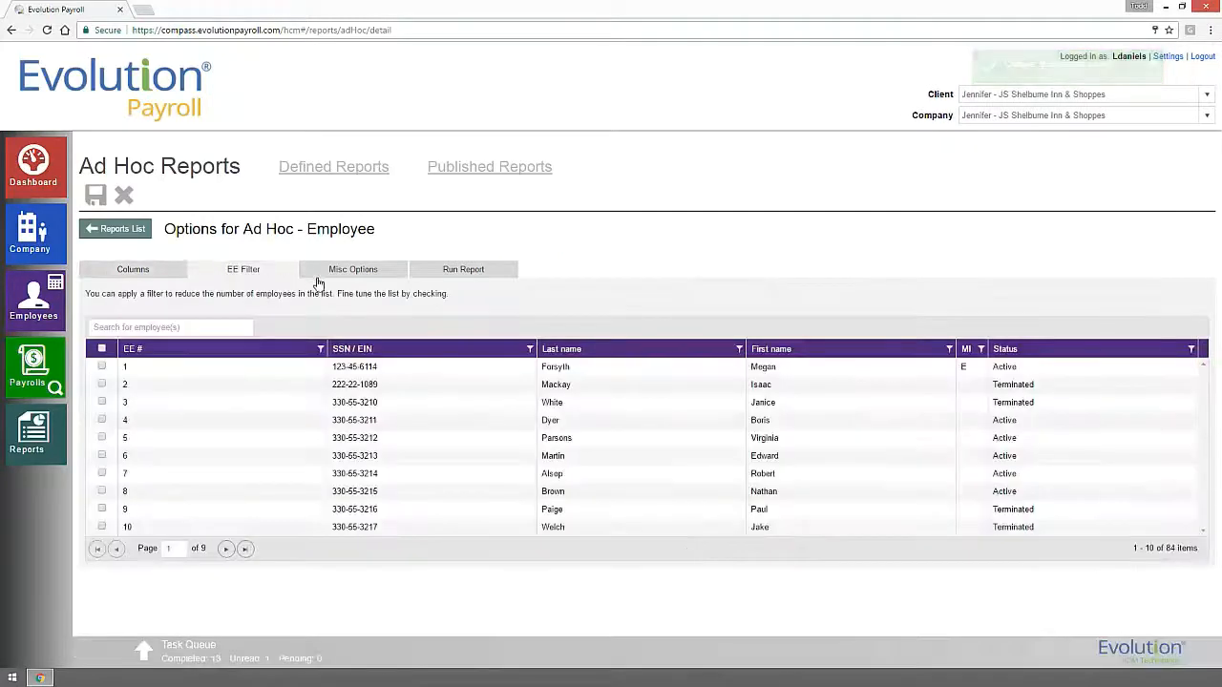
left_click(337, 279)
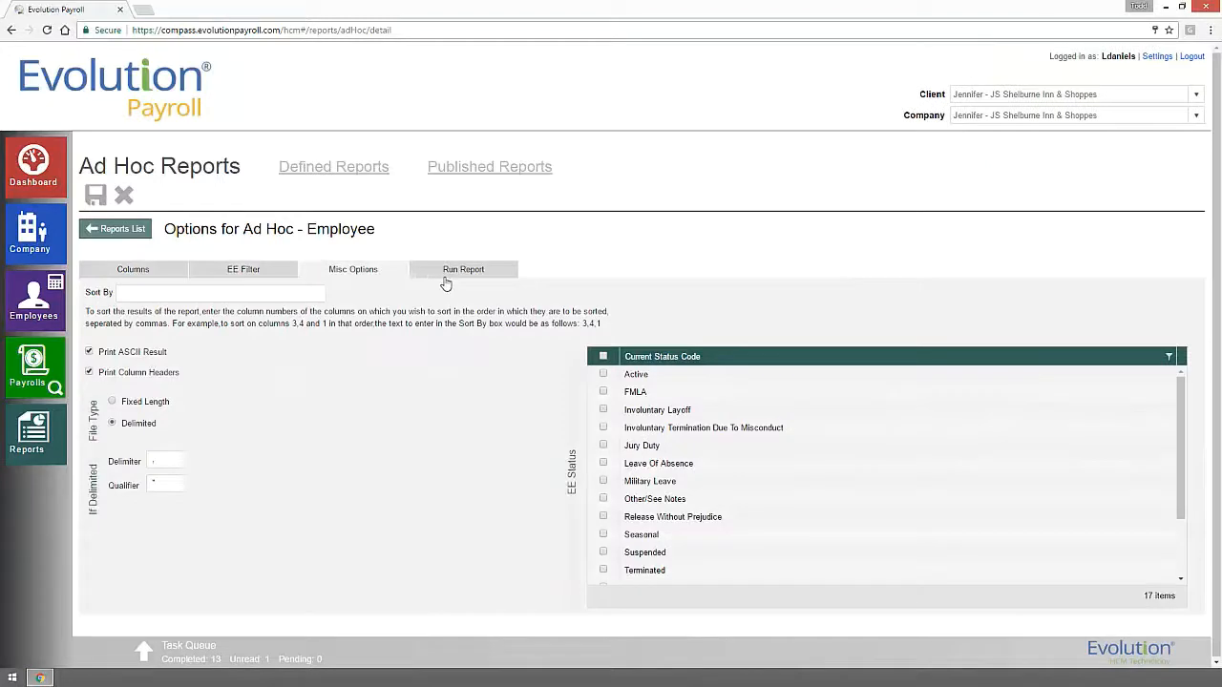
left_click(445, 279)
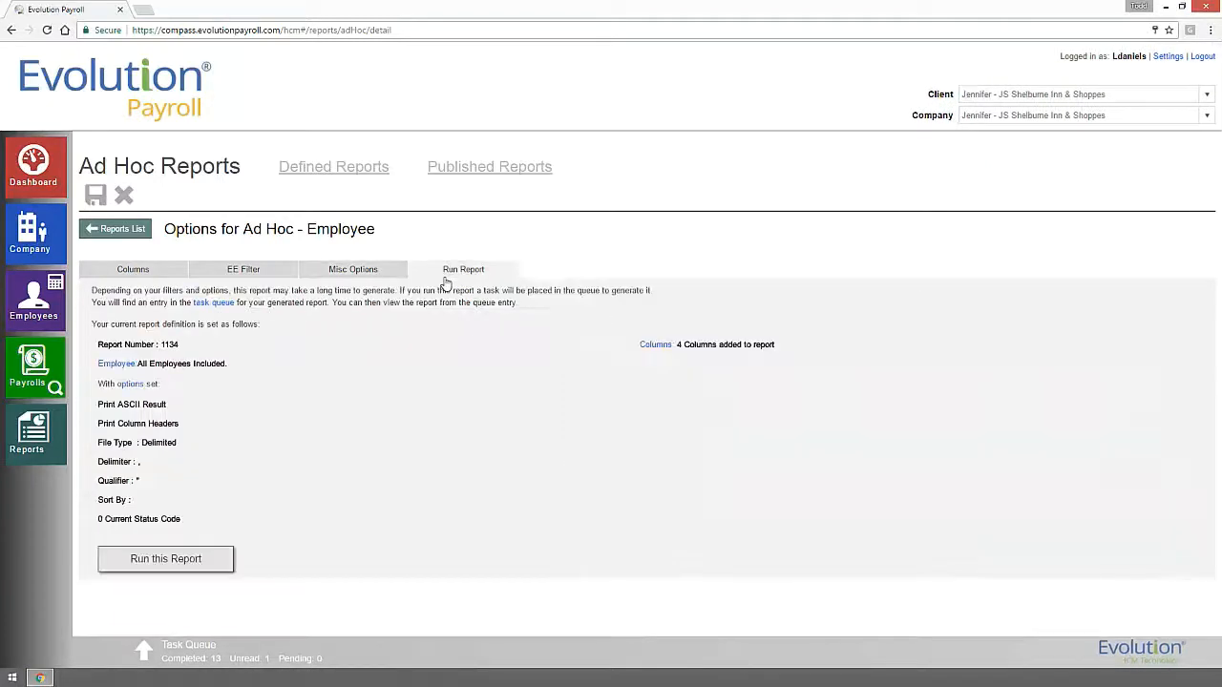
left_click(198, 566)
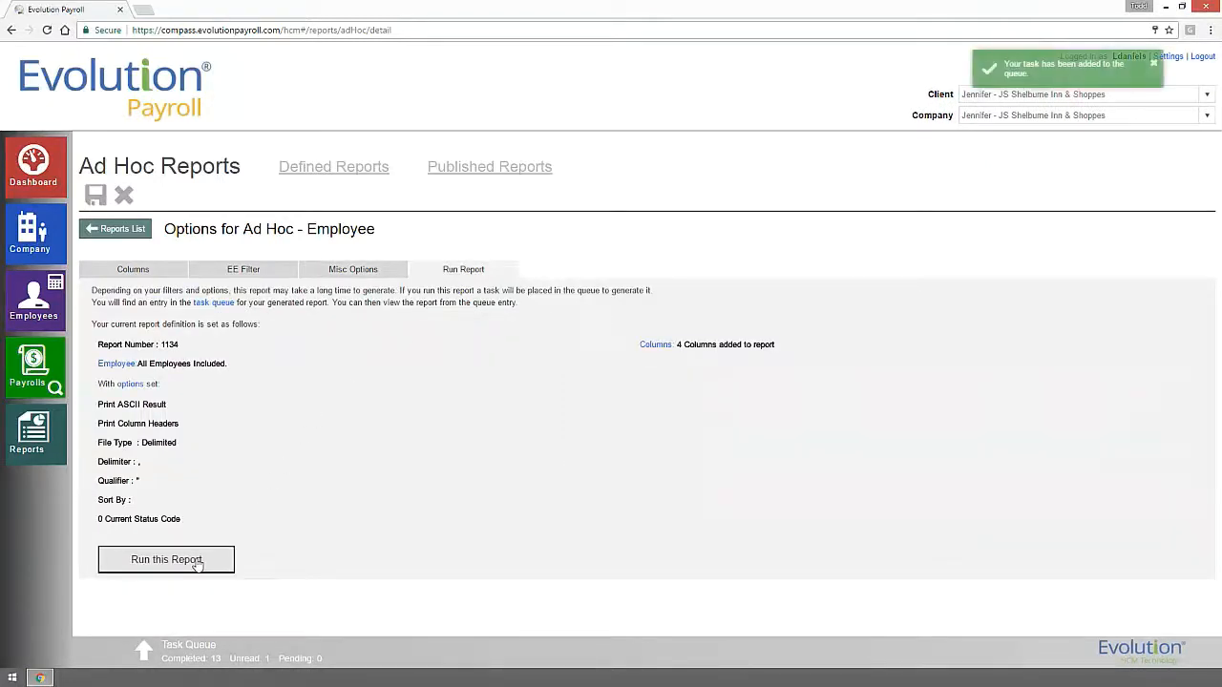